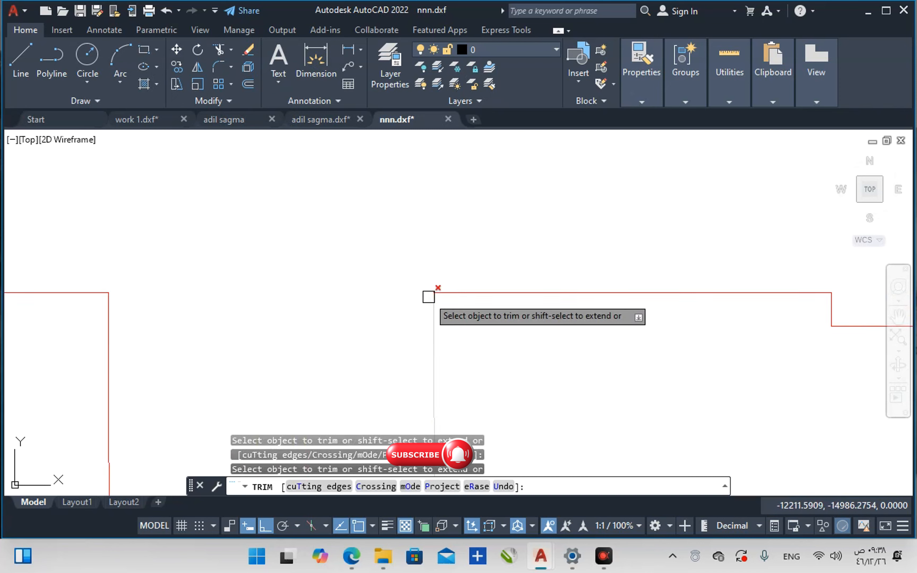
- Trim the leftover line segments between the meander shapes at the upper end of the left border strip
click(437, 287)
click(408, 289)
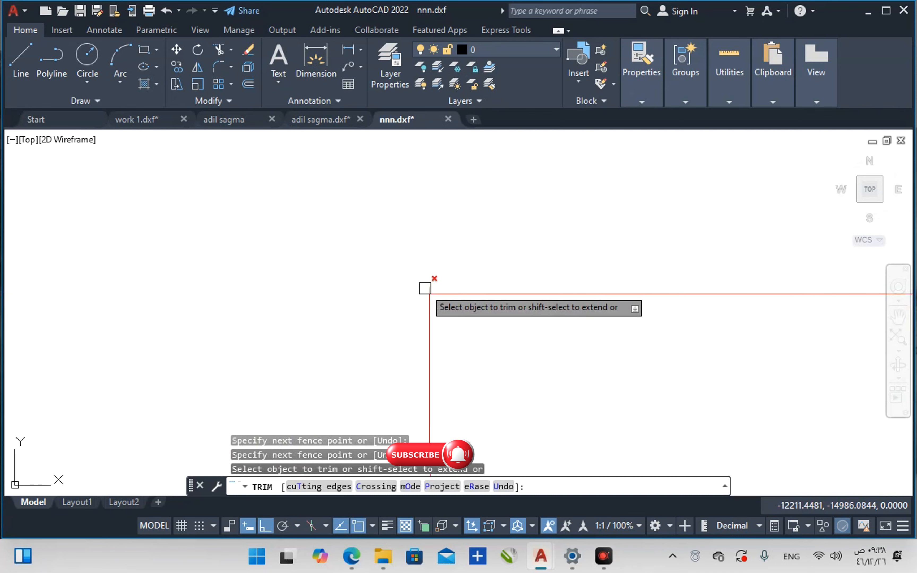
scroll(387, 290, down, 8)
scroll(270, 295, up, 4)
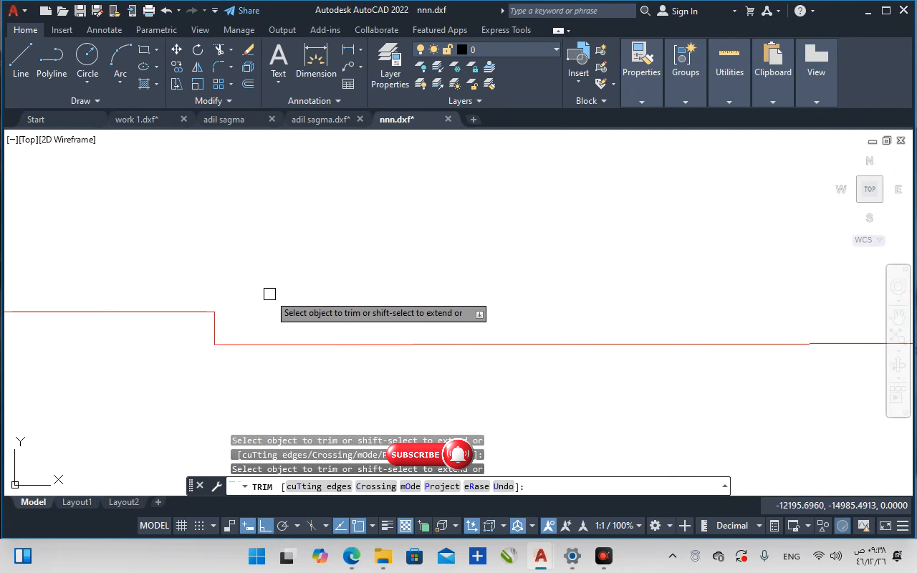
scroll(269, 293, down, 6)
middle_drag(499, 302, 198, 310)
scroll(359, 289, up, 6)
scroll(374, 309, down, 12)
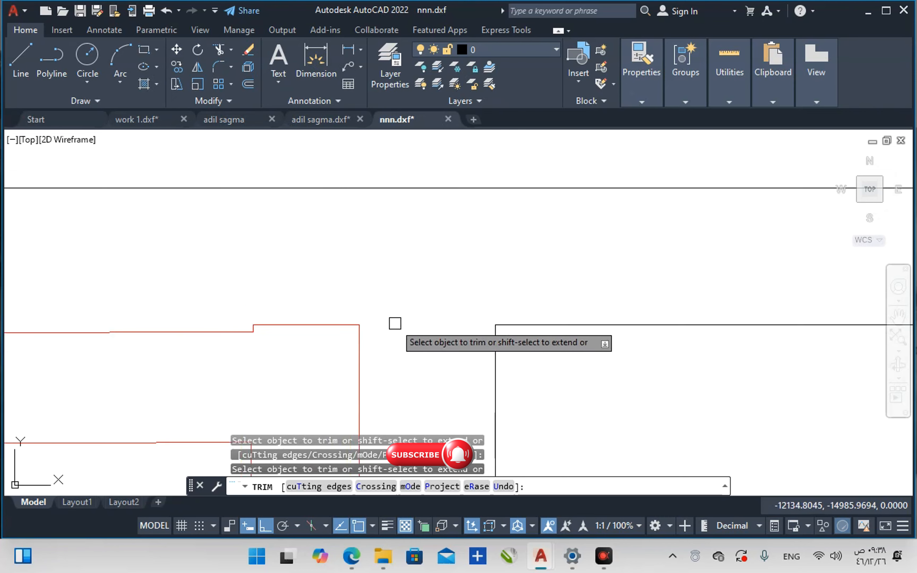
middle_drag(689, 320, 548, 280)
scroll(548, 278, down, 4)
key(Escape)
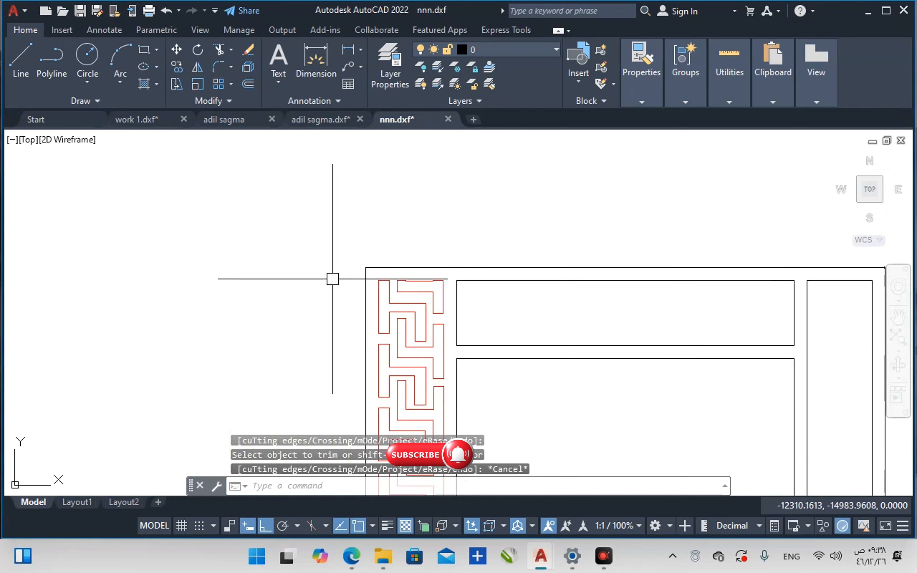
- Copy the full meander pattern from the frame's left vertical strip into the right vertical strip
click(333, 275)
scroll(379, 303, down, 4)
scroll(368, 283, down, 3)
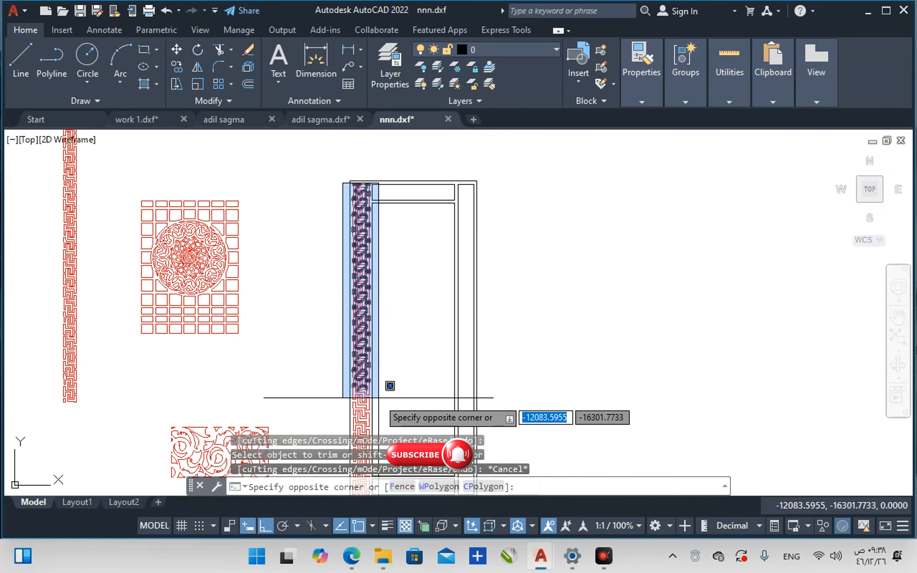
middle_drag(378, 396, 373, 392)
click(373, 493)
text(co)
key(Return)
click(346, 180)
click(453, 180)
key(Escape)
- Copy the middle section of the left meander strip to the empty area below the frame
scroll(424, 310, up, 3)
click(415, 208)
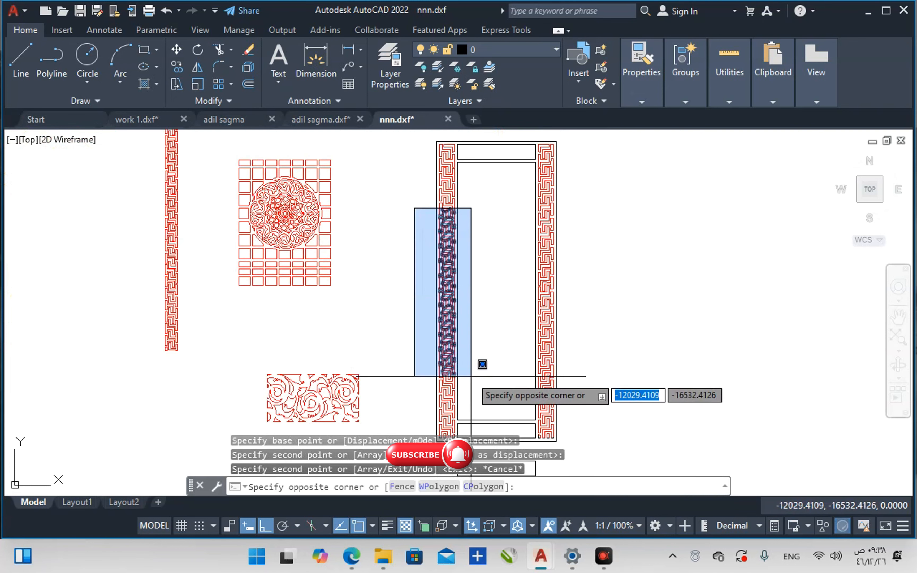
click(472, 377)
text(co)
key(Return)
click(496, 289)
scroll(447, 372, down, 3)
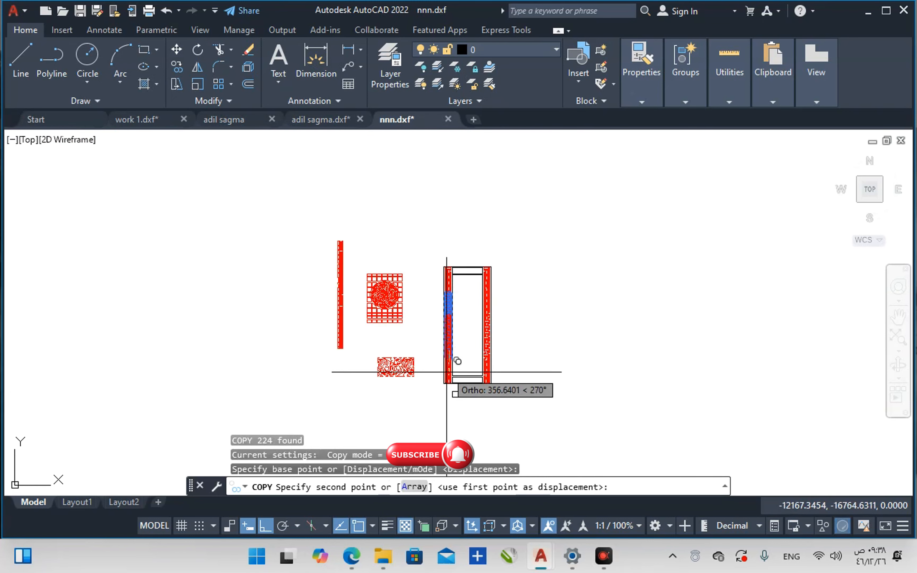
middle_drag(447, 371, 456, 258)
scroll(461, 314, up, 2)
- Erase the surplus meander pieces extending beyond the right end line of the horizontal strip below the frame
text(e)
key(Return)
scroll(245, 381, down, 4)
scroll(638, 343, up, 4)
click(656, 314)
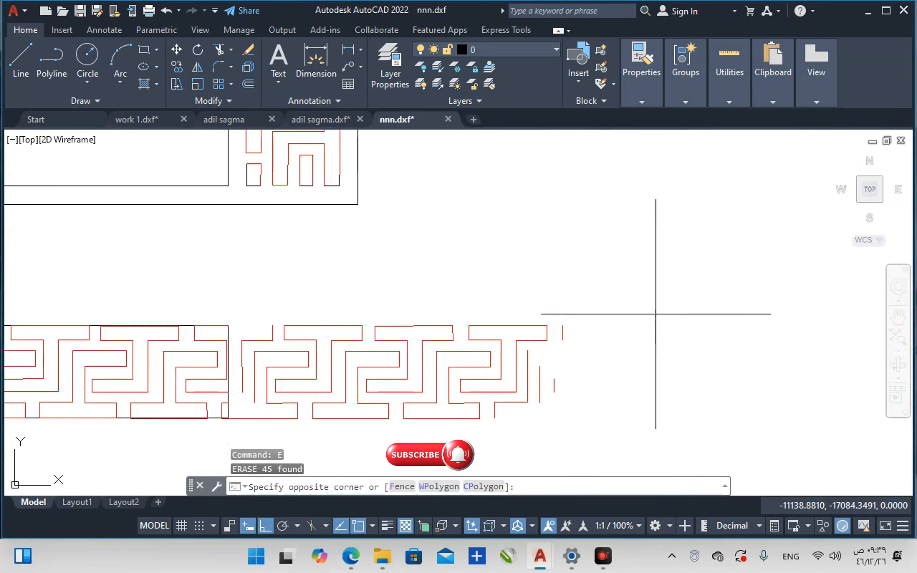
click(235, 426)
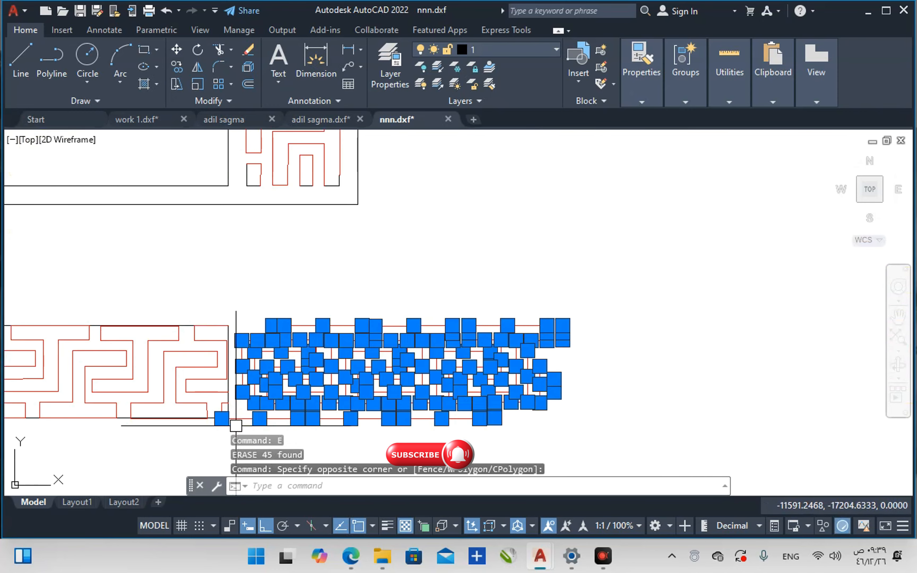
key(Delete)
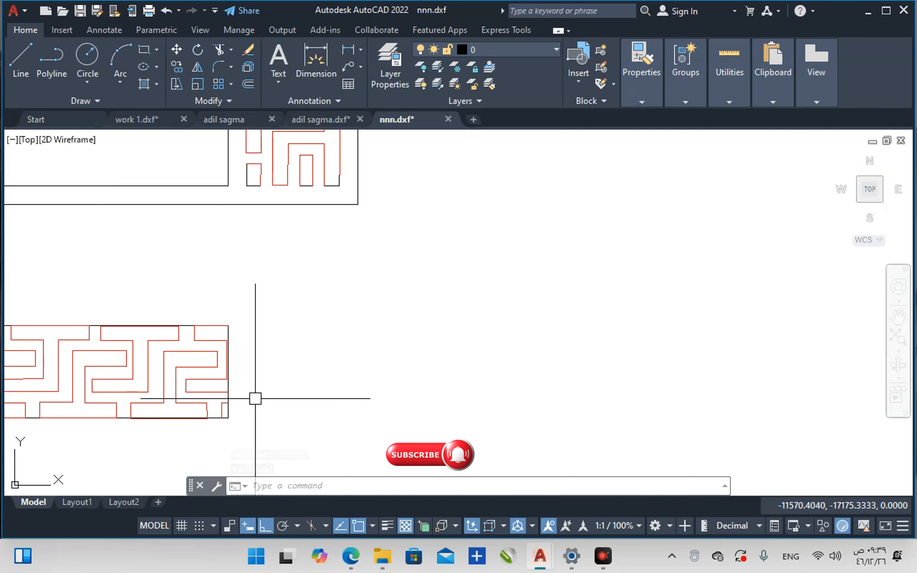
- Trim the excess segments of the end line between the meander shapes on the horizontal strip
middle_drag(242, 391, 291, 357)
text(tr)
key(Return)
key(Escape)
key(Escape)
middle_drag(586, 385, 203, 324)
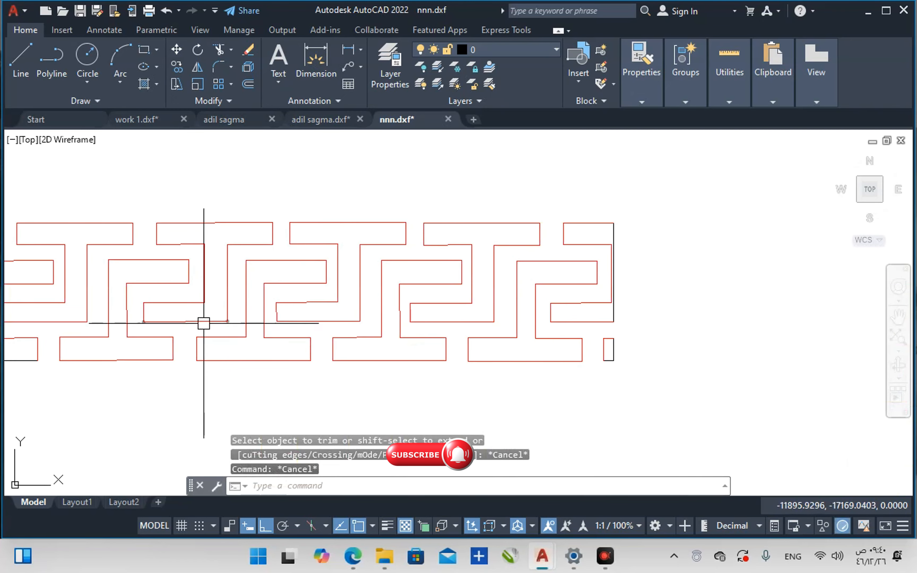
scroll(655, 207, down, 4)
click(657, 206)
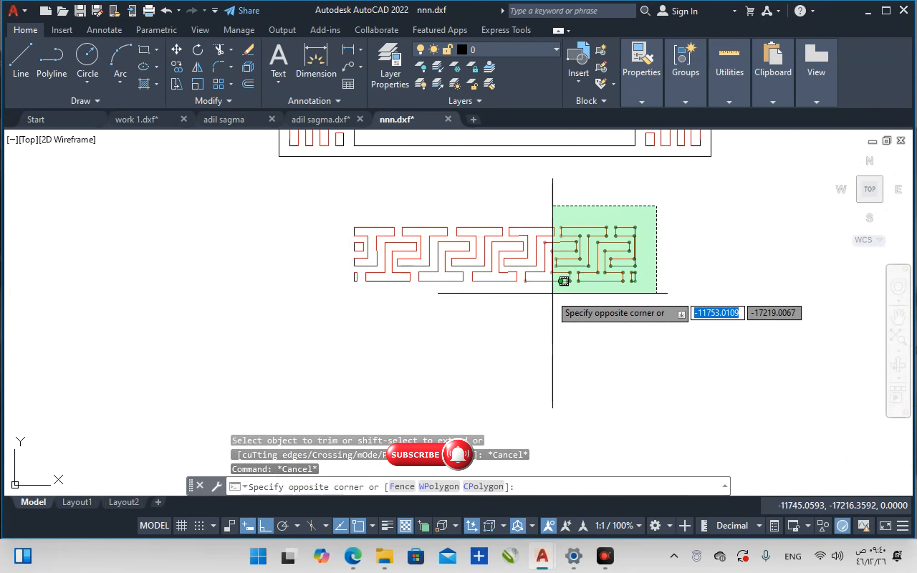
click(296, 313)
middle_drag(372, 332, 364, 375)
text(m)
key(Return)
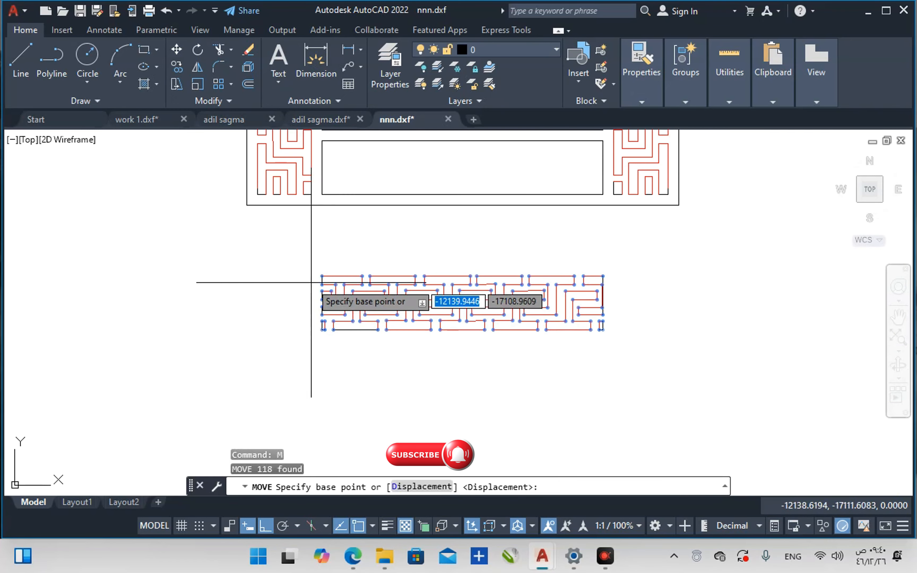
scroll(318, 272, up, 5)
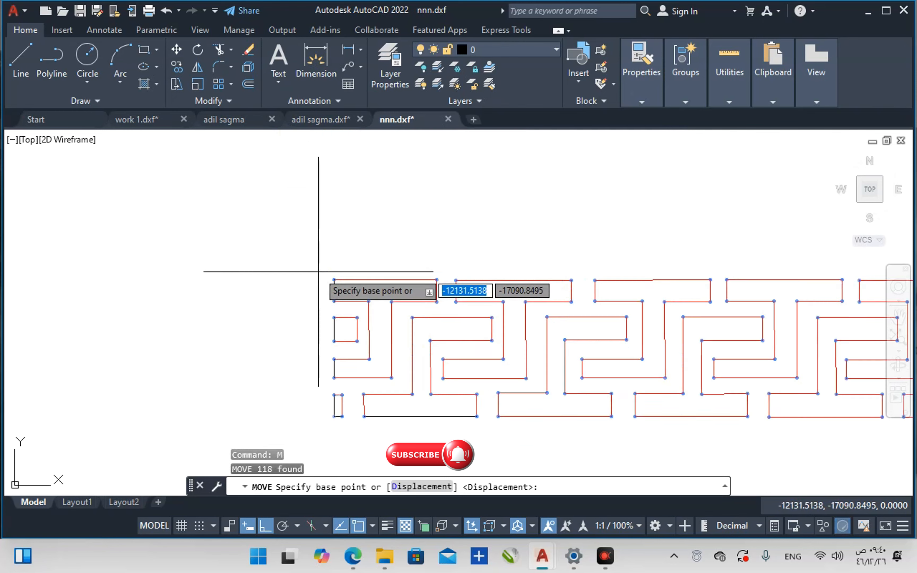
click(334, 280)
scroll(334, 289, down, 2)
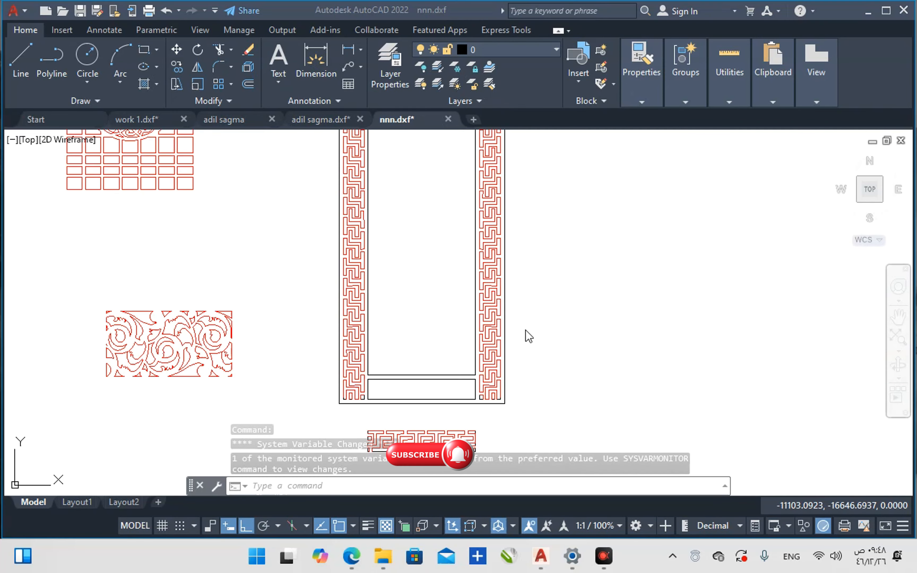
scroll(523, 308, down, 4)
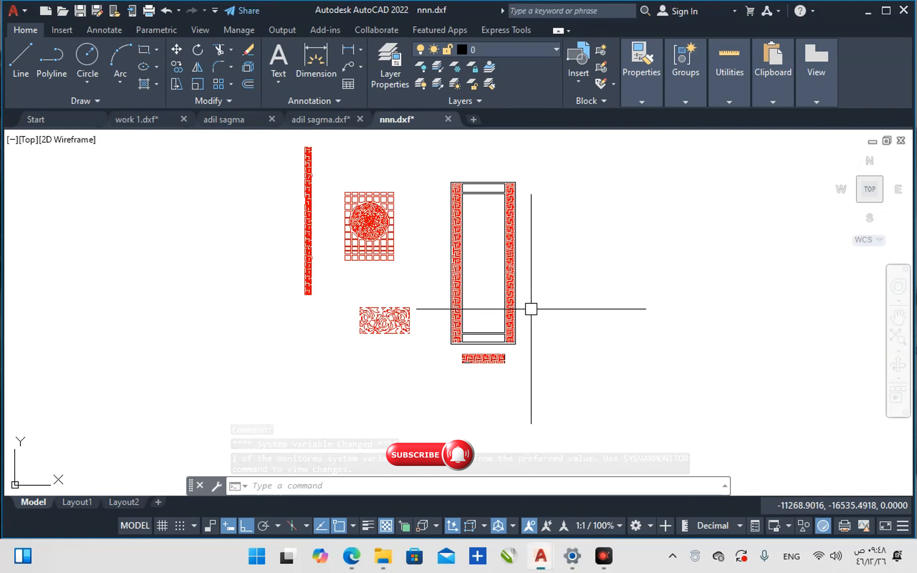
scroll(498, 359, up, 2)
scroll(497, 359, up, 2)
key(Escape)
- Move the horizontal meander strip by its upper right corner onto the matching corner of the frame's bottom panel
click(529, 340)
click(417, 379)
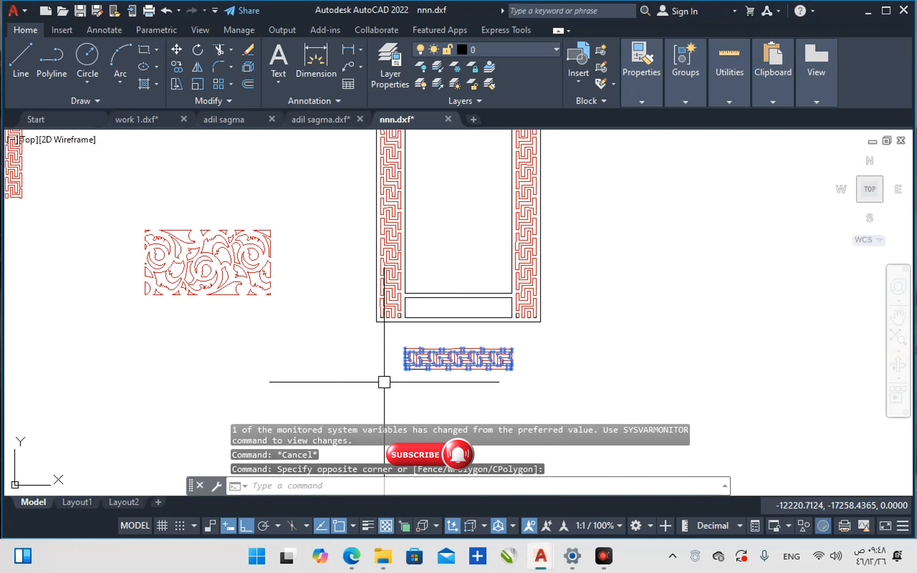
text(M)
key(Return)
scroll(508, 352, up, 5)
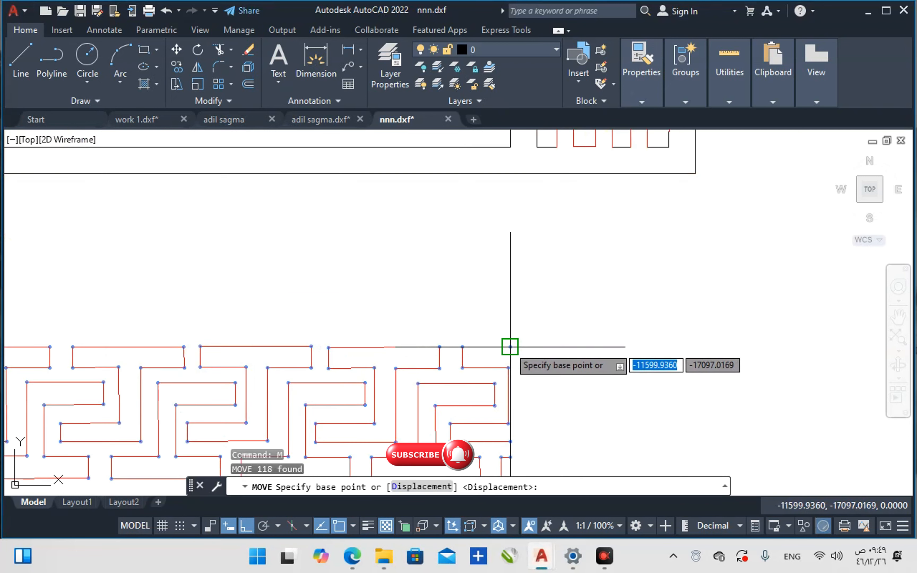
click(509, 348)
scroll(509, 342, down, 4)
scroll(493, 353, up, 4)
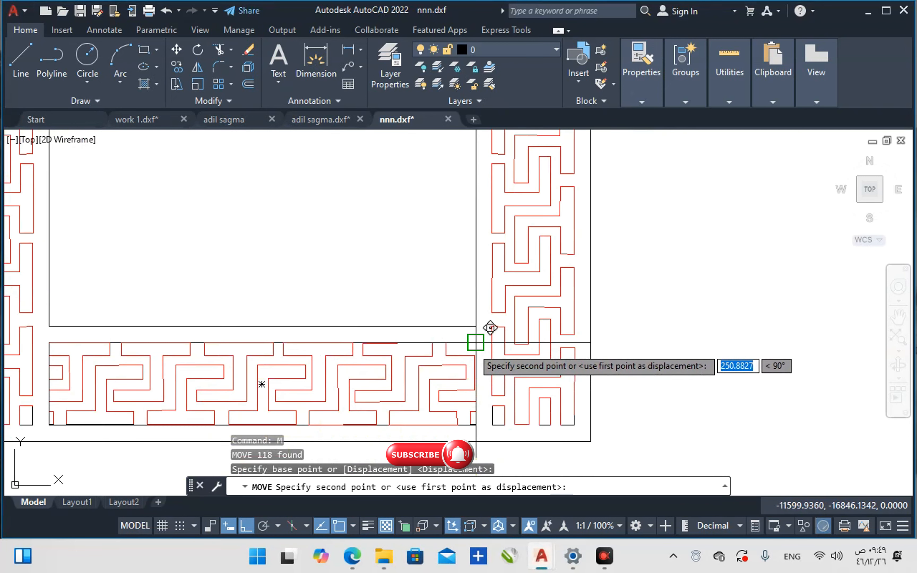
click(472, 347)
scroll(370, 281, down, 4)
scroll(349, 354, down, 2)
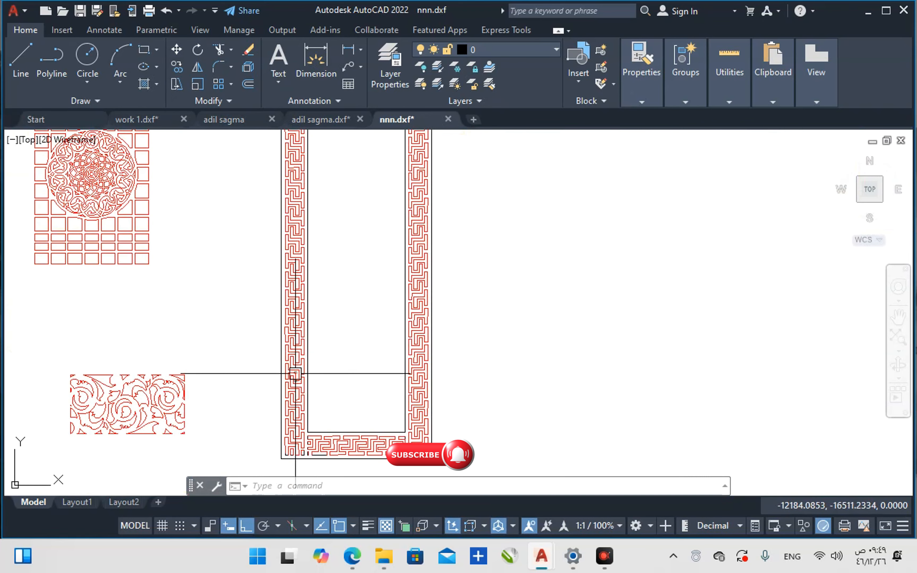
- Copy the frame's inner panel rectangle to the empty area on the right side of the frame
scroll(303, 373, up, 3)
click(314, 373)
scroll(373, 371, down, 3)
text(C)
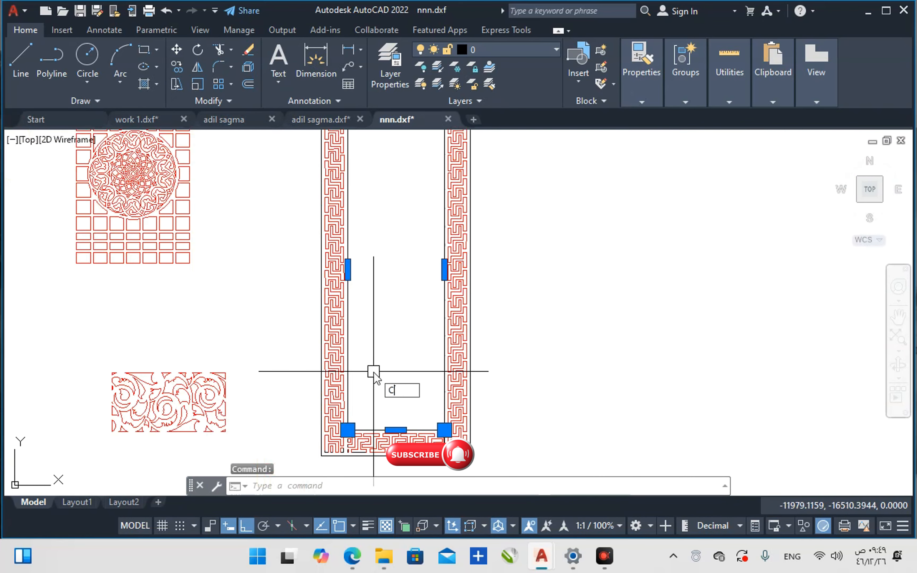
text(o)
key(Return)
click(373, 369)
scroll(368, 352, down, 5)
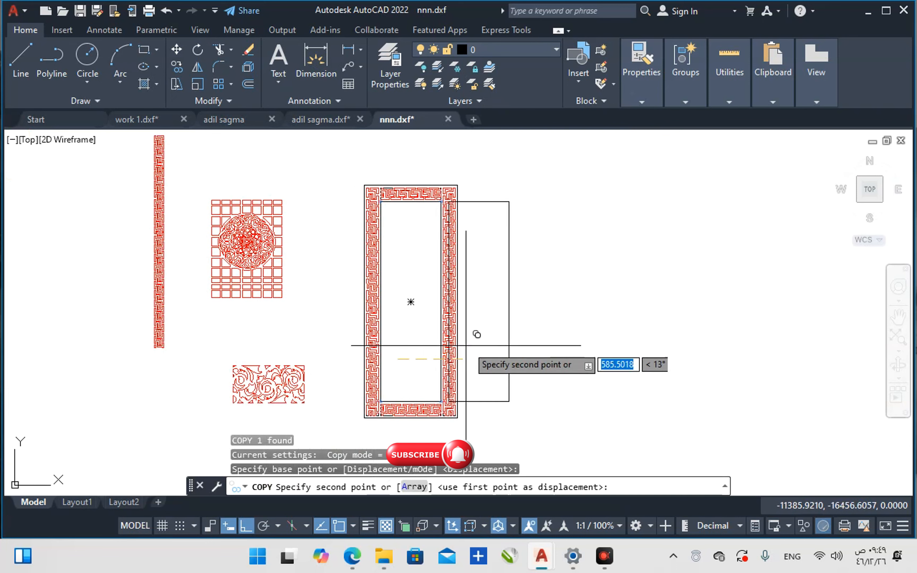
click(520, 341)
key(Escape)
- Copy the square-grid medallion pattern to the area beside the copied panel rectangle
scroll(258, 252, up, 4)
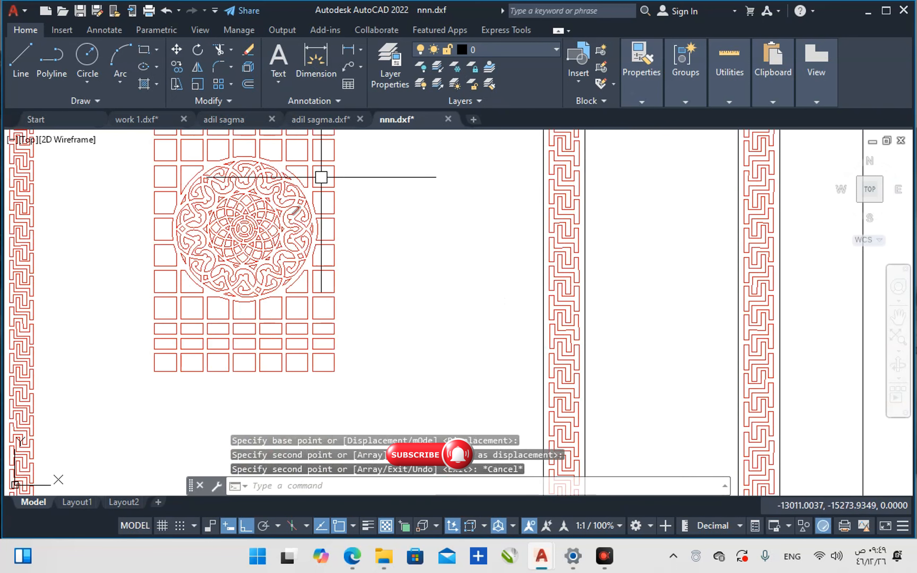
middle_drag(321, 177, 329, 252)
click(374, 169)
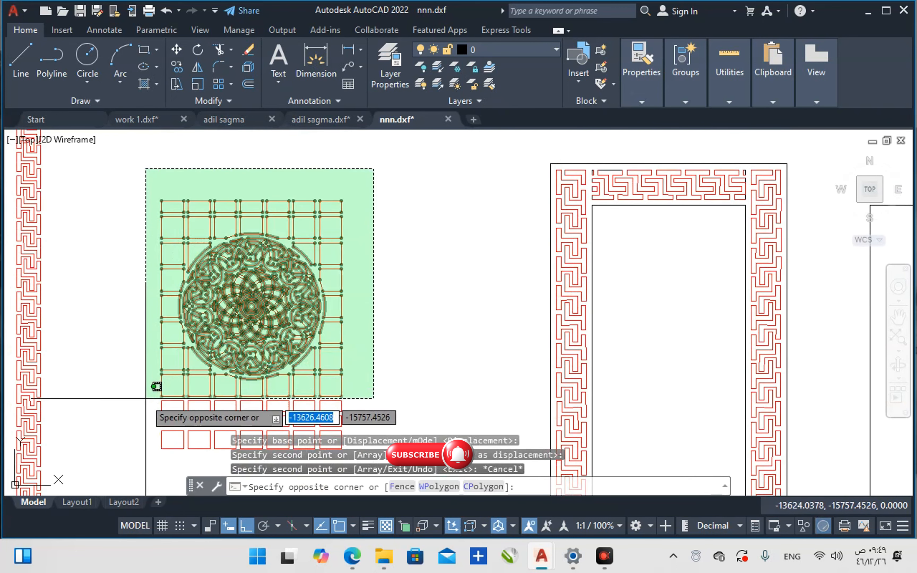
click(131, 458)
- Align the medallion pattern's side midpoints with the copied panel's side midpoints, scaling it to the alignment points
click(226, 304)
click(139, 363)
click(295, 304)
click(198, 363)
key(Return)
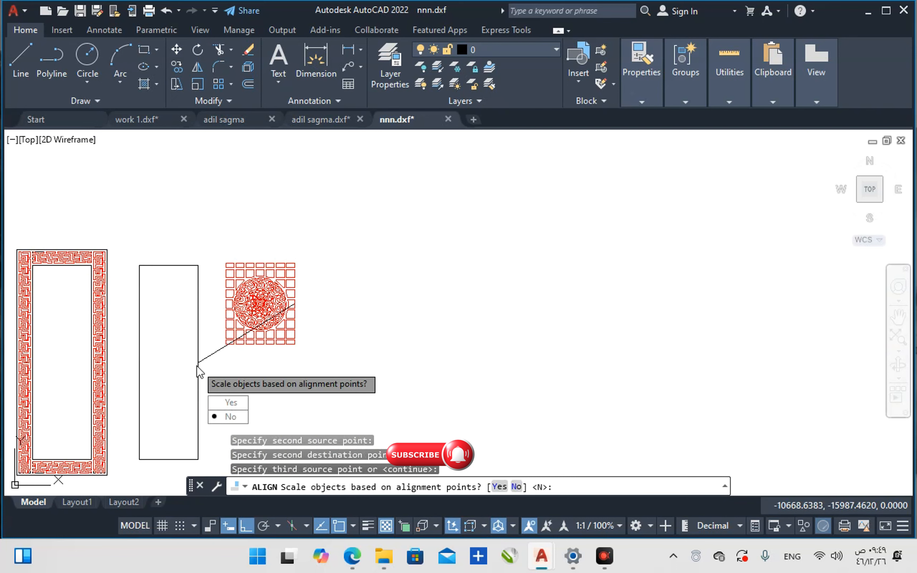
text(y)
key(Return)
middle_drag(193, 368, 255, 344)
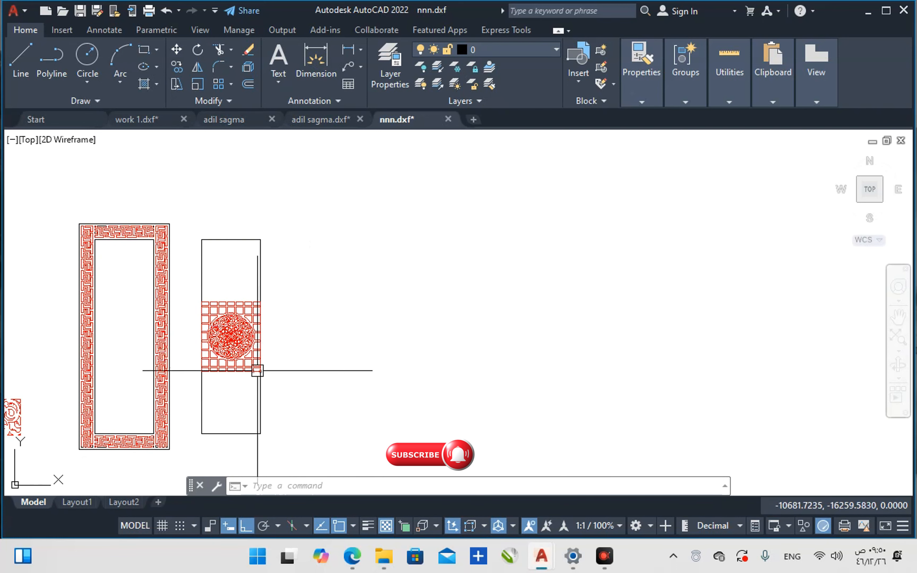
key(Escape)
- Copy the floral scroll pattern onto the lower part of the copied panel rectangle
scroll(255, 377, up, 2)
click(26, 258)
click(163, 341)
text(co)
click(149, 271)
click(543, 295)
key(Escape)
- Align the copied floral scroll pattern with the panel's side edges, scaling it to fit the panel width
click(413, 259)
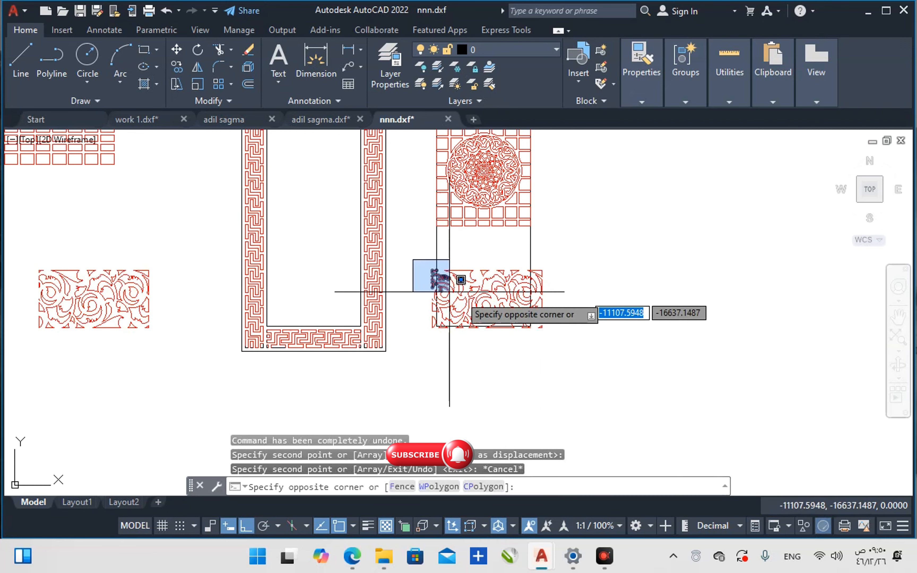
scroll(461, 280, up, 2)
click(569, 330)
middle_drag(532, 318, 520, 347)
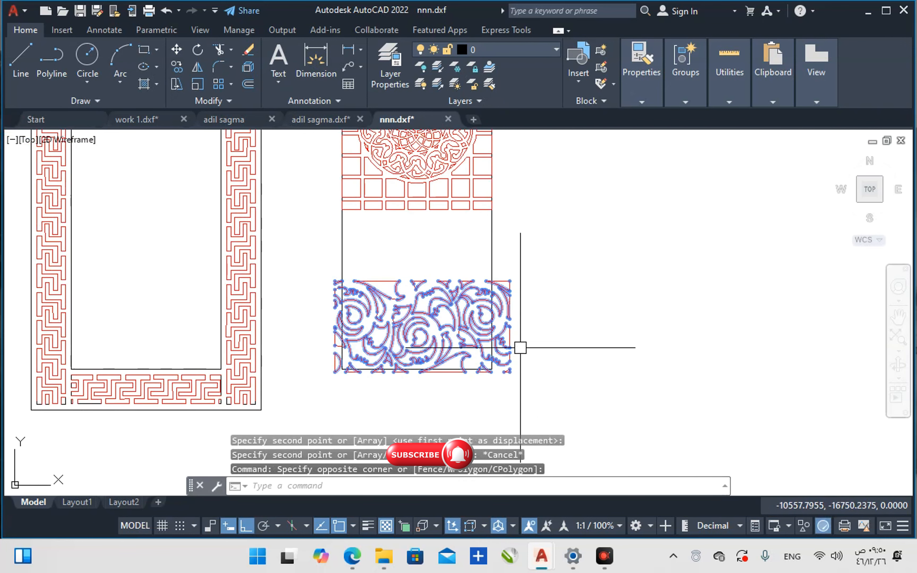
text(AO)
key(Return)
scroll(506, 260, up, 4)
text(al)
click(511, 313)
click(467, 313)
click(67, 313)
- Move the fitted floral scroll pattern straight up along the panel edge to just below the medallion grid
text(m)
click(467, 313)
middle_drag(488, 337, 487, 350)
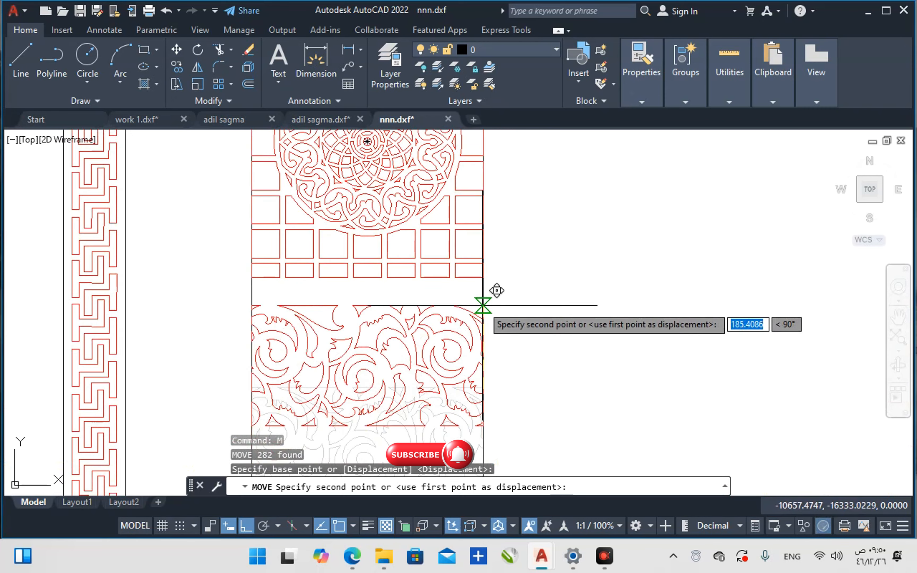
scroll(485, 294, up, 2)
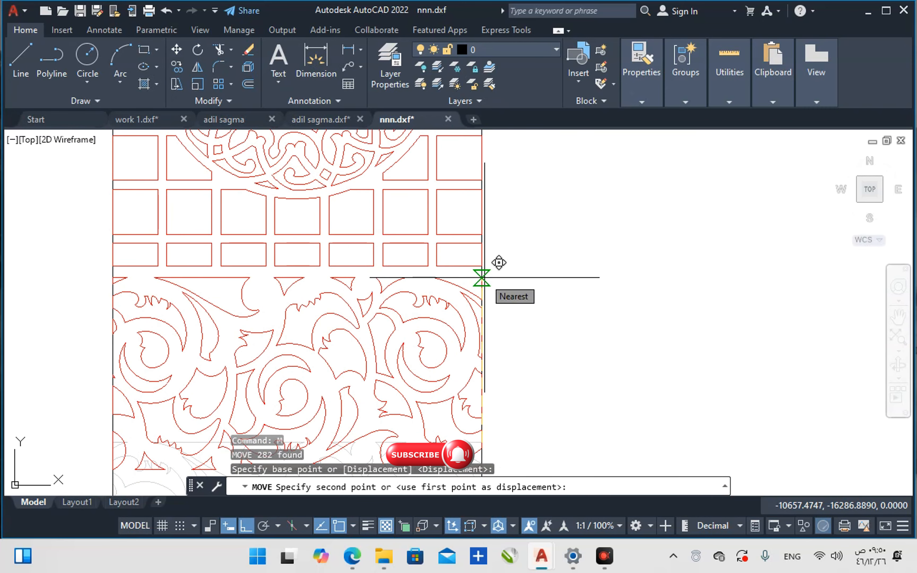
key(Escape)
scroll(434, 333, down, 3)
scroll(434, 330, down, 2)
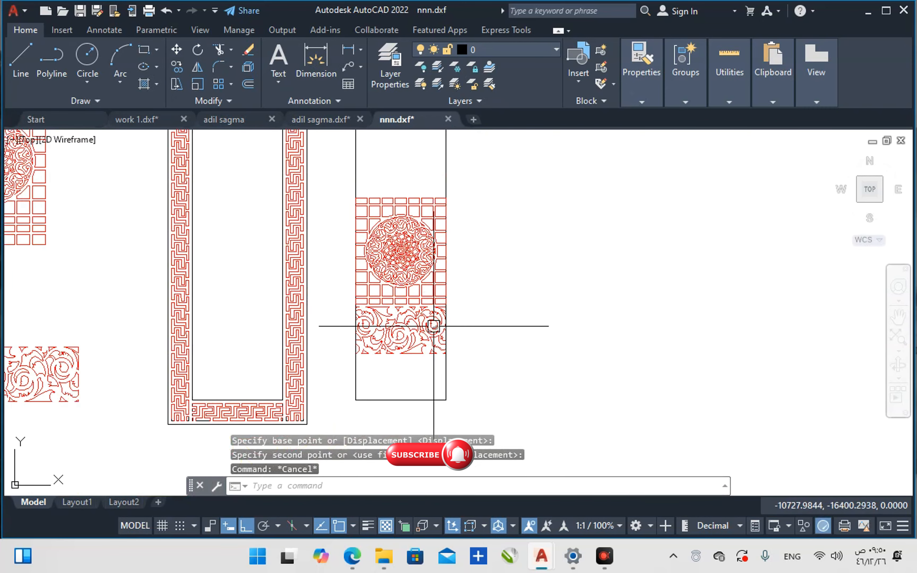
middle_drag(432, 321, 420, 352)
- Copy the two lowest rows of rectangles from the original medallion grid onto the lower end of the copied panel
middle_drag(258, 300, 469, 335)
scroll(148, 275, up, 4)
click(116, 289)
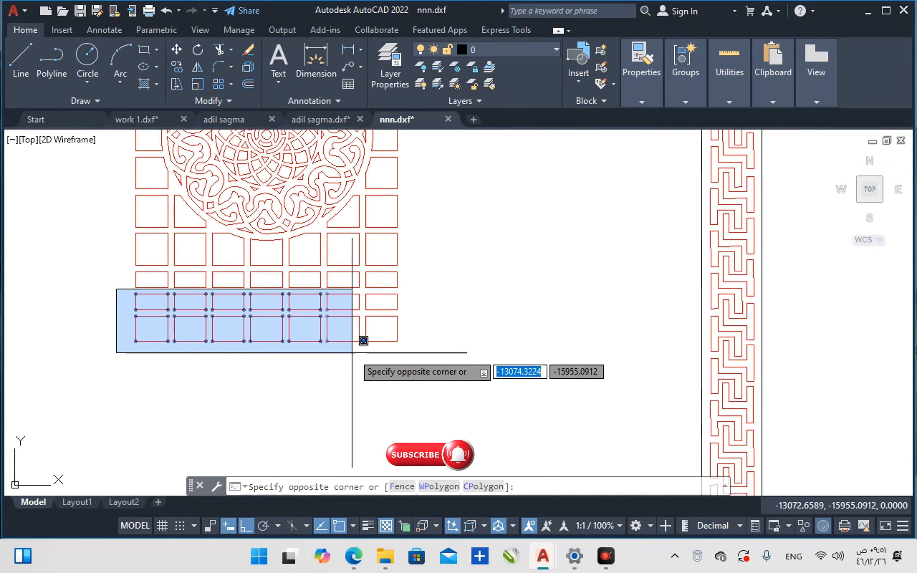
click(433, 363)
text(co)
key(Return)
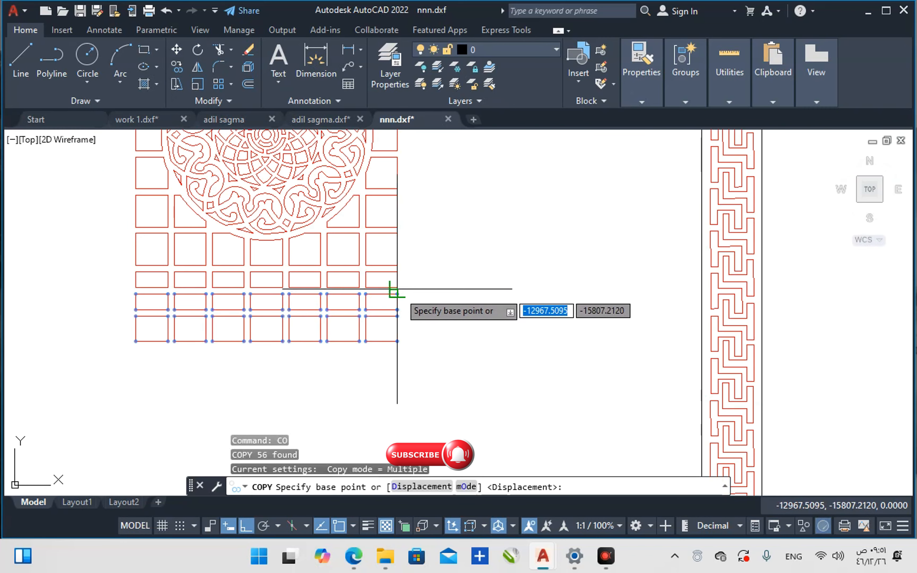
click(395, 292)
scroll(395, 292, down, 4)
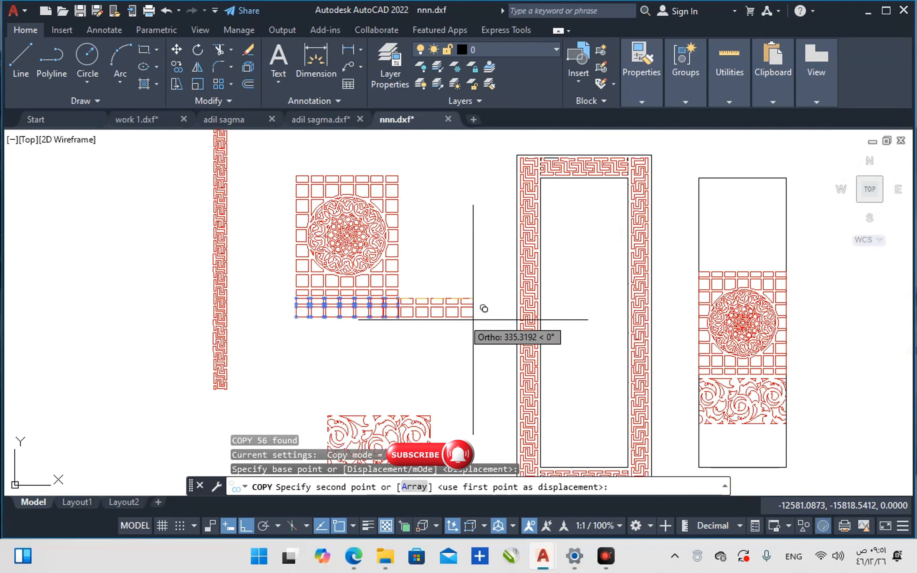
middle_drag(519, 327, 277, 235)
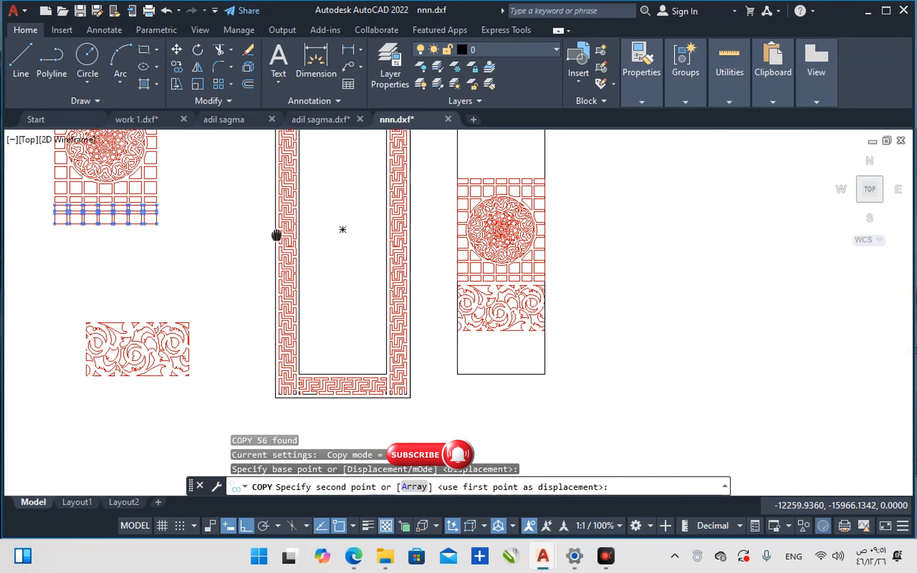
click(539, 359)
key(Escape)
- Align the copied rectangle rows with the panel's side edges, scaling them to the alignment points
click(435, 354)
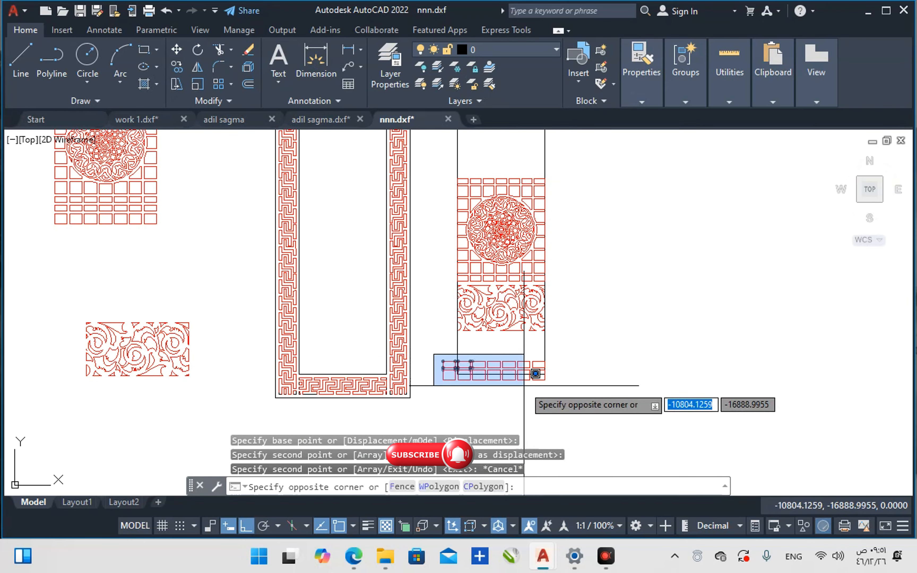
text(al)
key(Return)
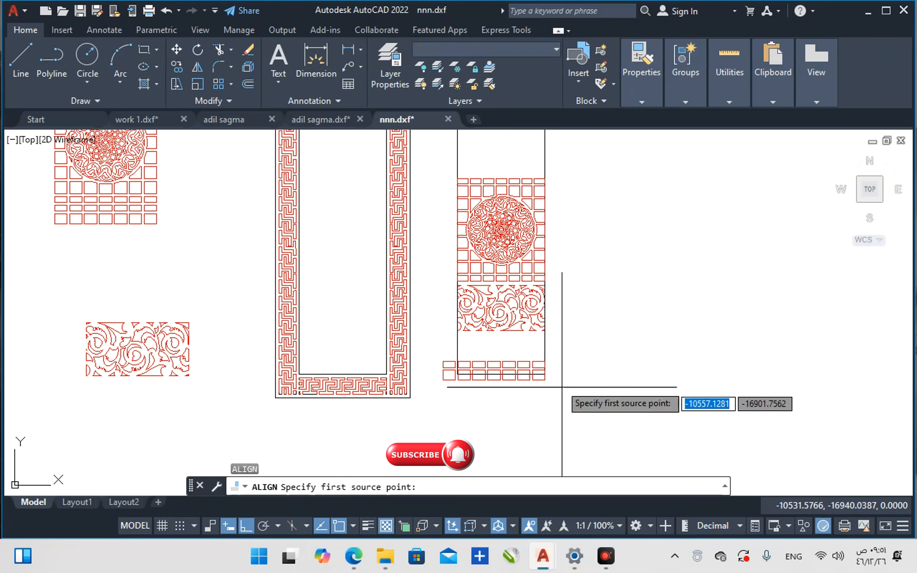
scroll(553, 379, up, 4)
scroll(550, 368, up, 2)
click(524, 337)
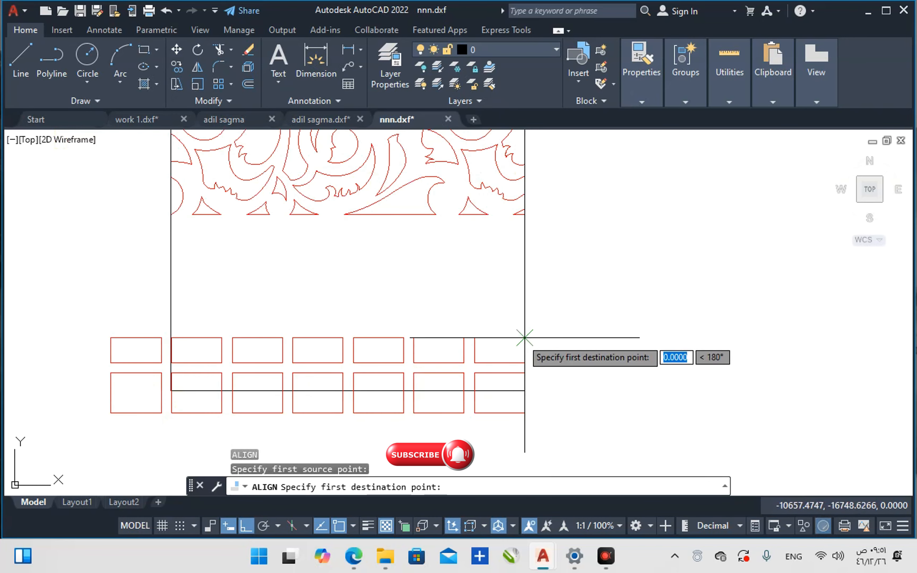
click(524, 337)
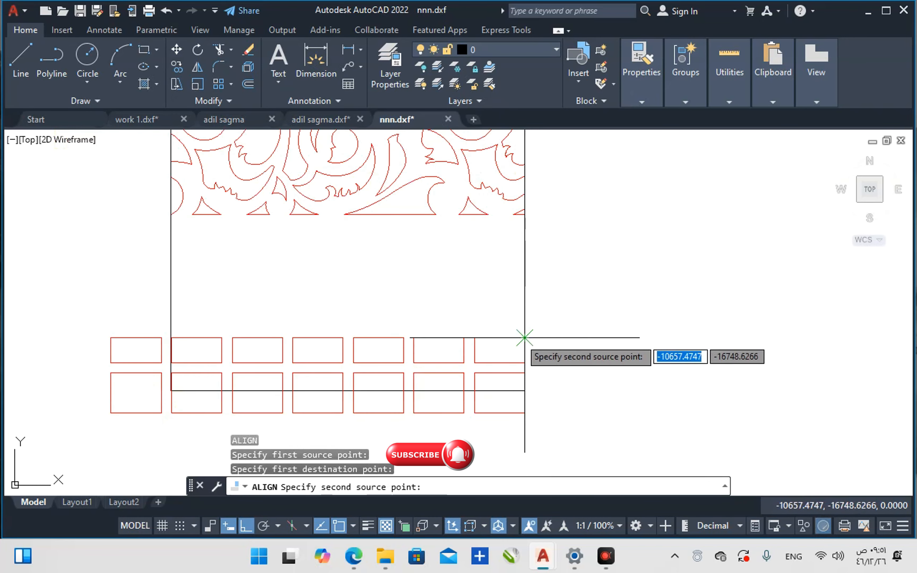
click(110, 337)
scroll(161, 338, up, 2)
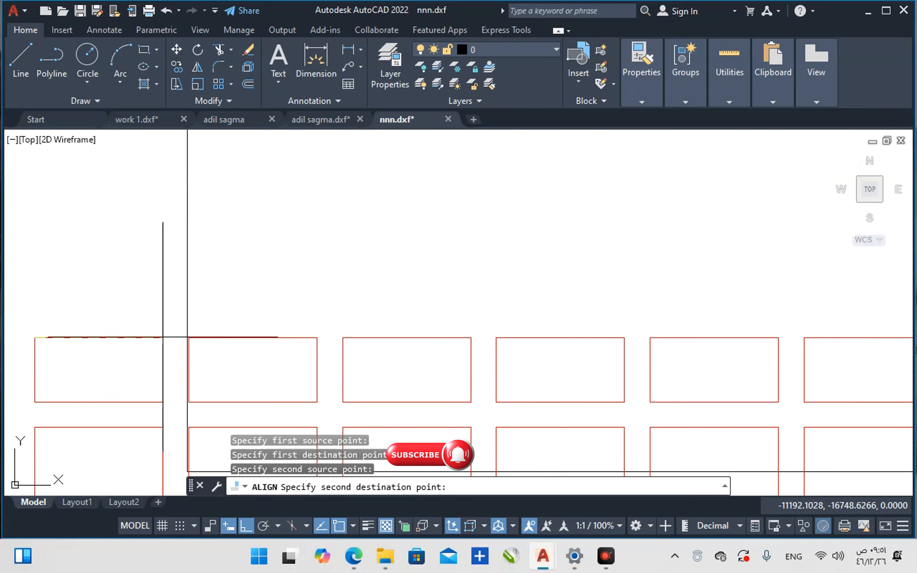
click(182, 339)
key(Return)
text(Y)
key(Return)
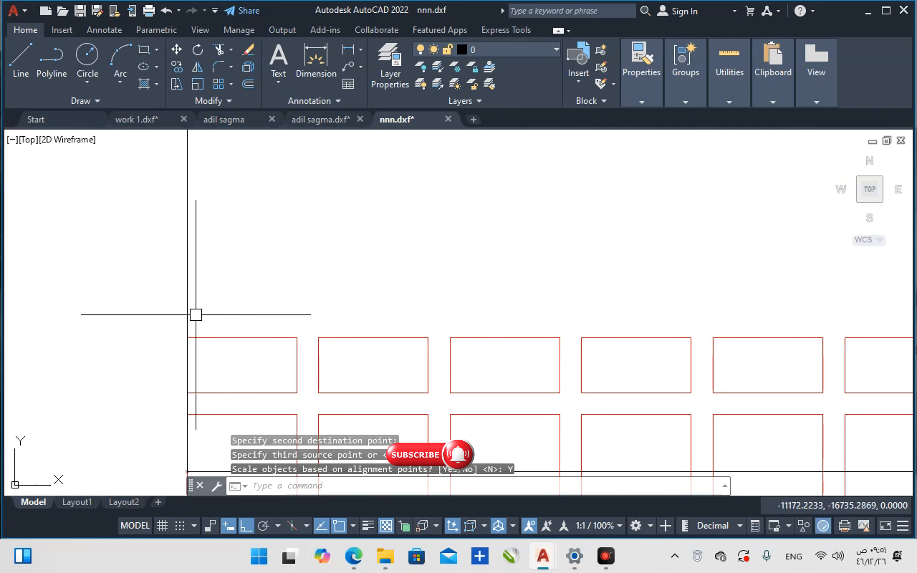
- Move the fitted rectangle rows straight up along the panel edge to just below the floral scroll pattern
scroll(216, 284, down, 3)
click(164, 283)
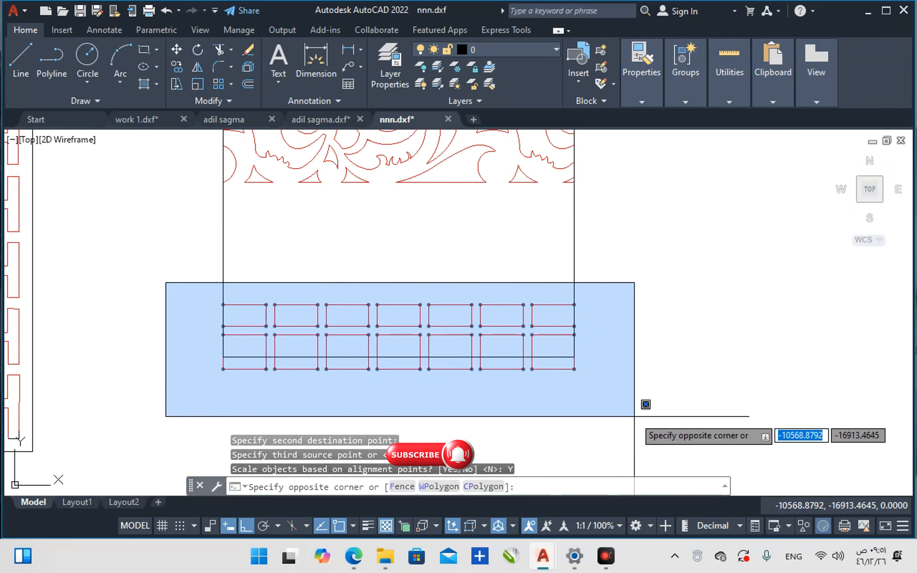
click(621, 412)
middle_drag(620, 412, 486, 429)
text(M)
key(Return)
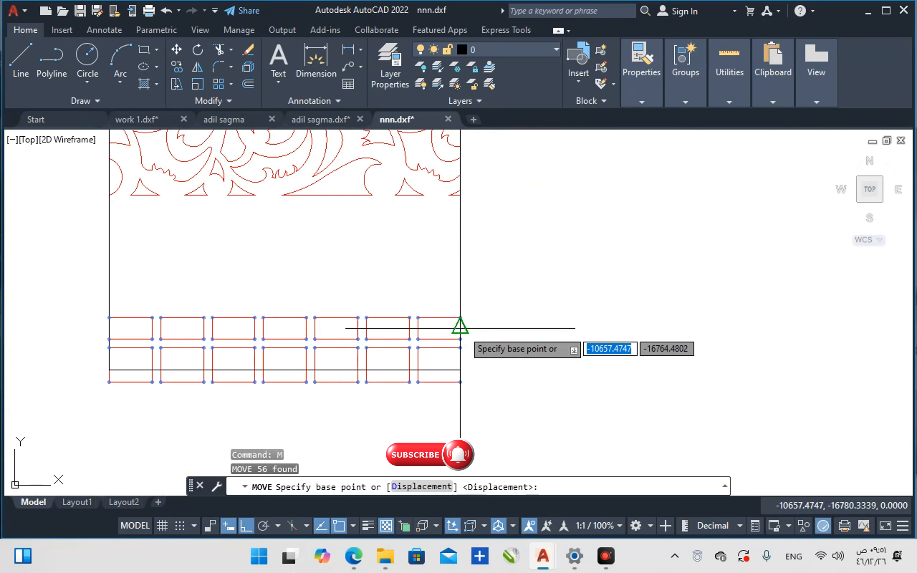
click(460, 318)
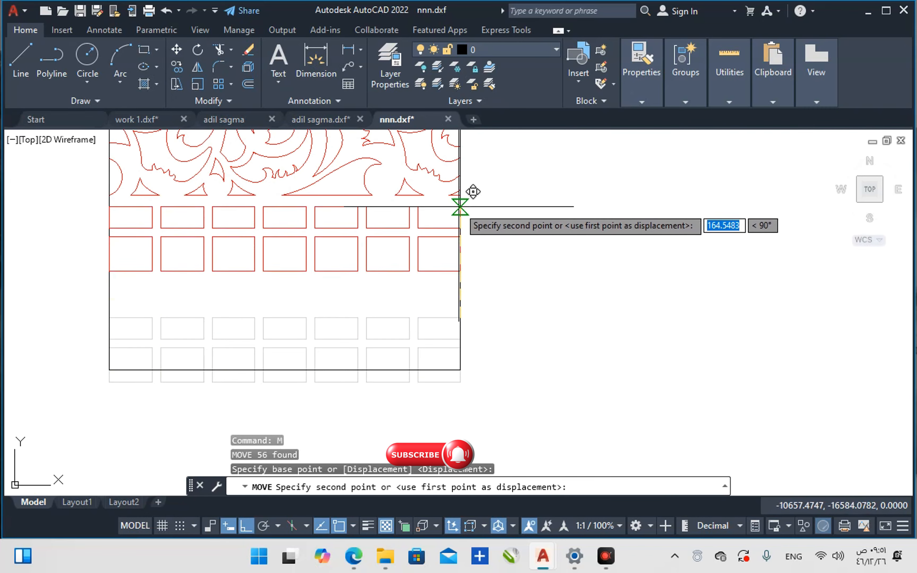
click(459, 195)
- Copy the lower row of rectangles straight down twice at even spacing to fill the panel down to its lower edge
click(137, 316)
click(484, 363)
text(CO)
key(Return)
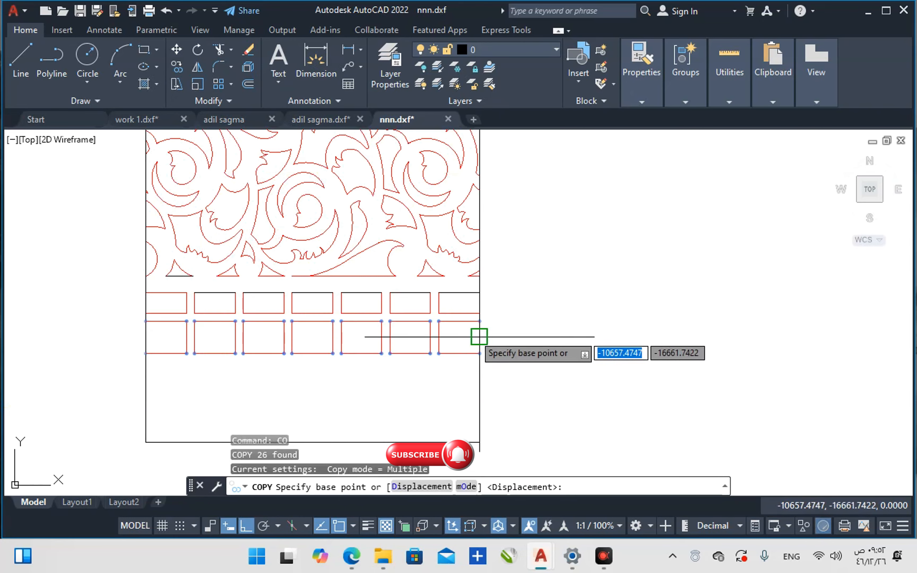
scroll(479, 317, up, 4)
click(485, 304)
click(485, 405)
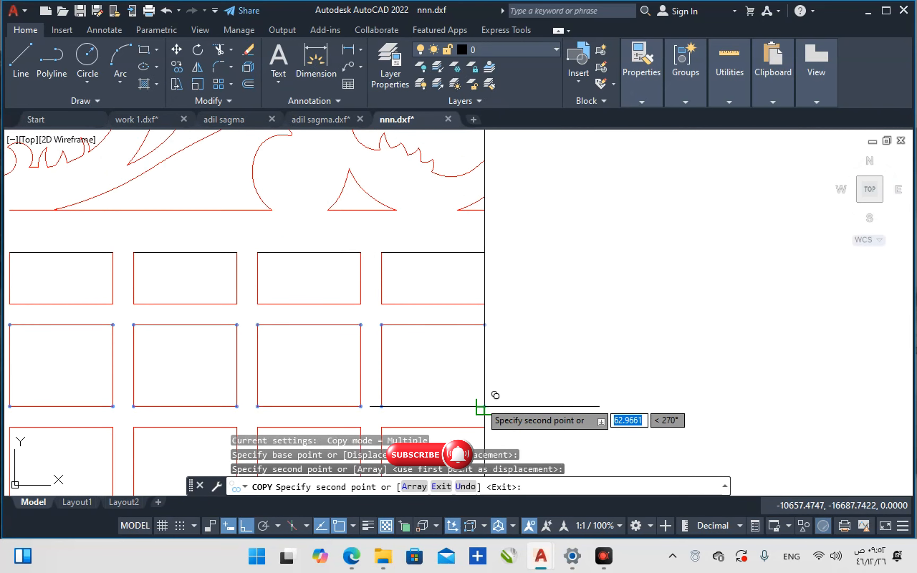
scroll(470, 391, down, 2)
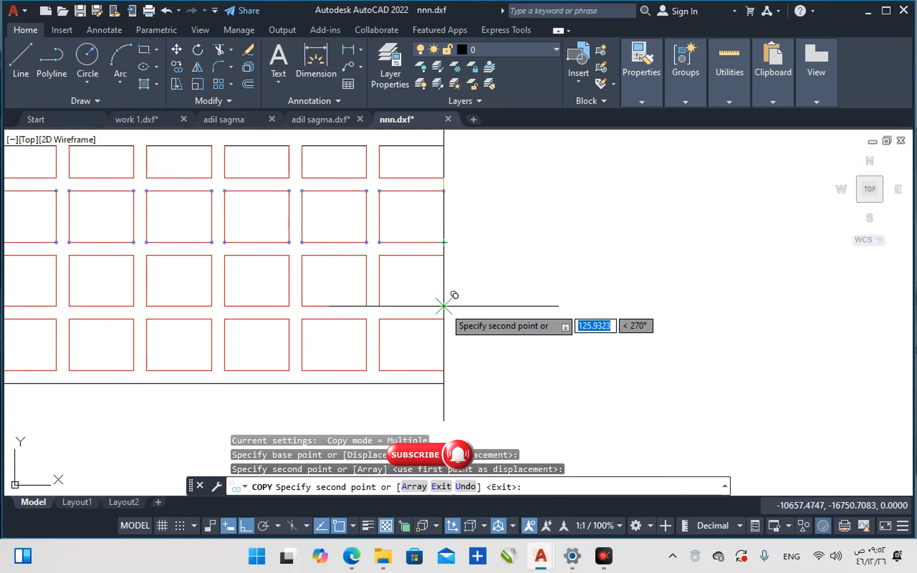
scroll(454, 323, down, 4)
key(Escape)
key(Escape)
key(Escape)
- Measure the gap between the lowest rectangle row and the panel's bottom edge with an aligned dimension, without placing it
scroll(436, 335, up, 5)
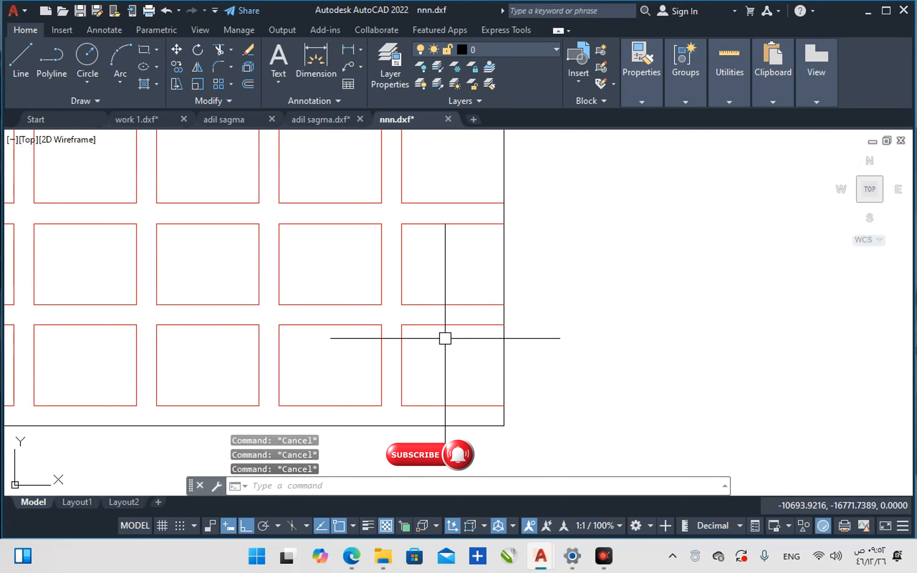
text(dal)
key(Return)
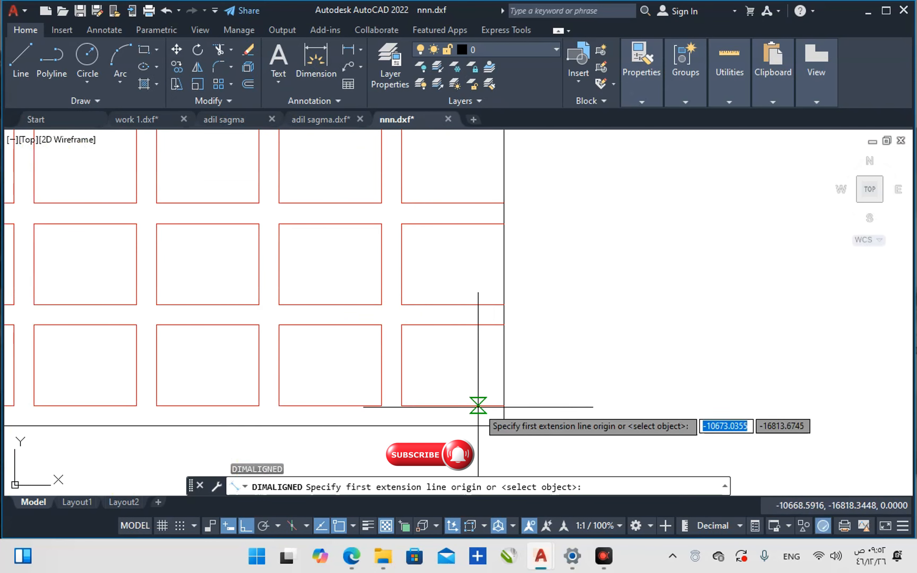
click(478, 406)
click(472, 427)
scroll(475, 403, down, 4)
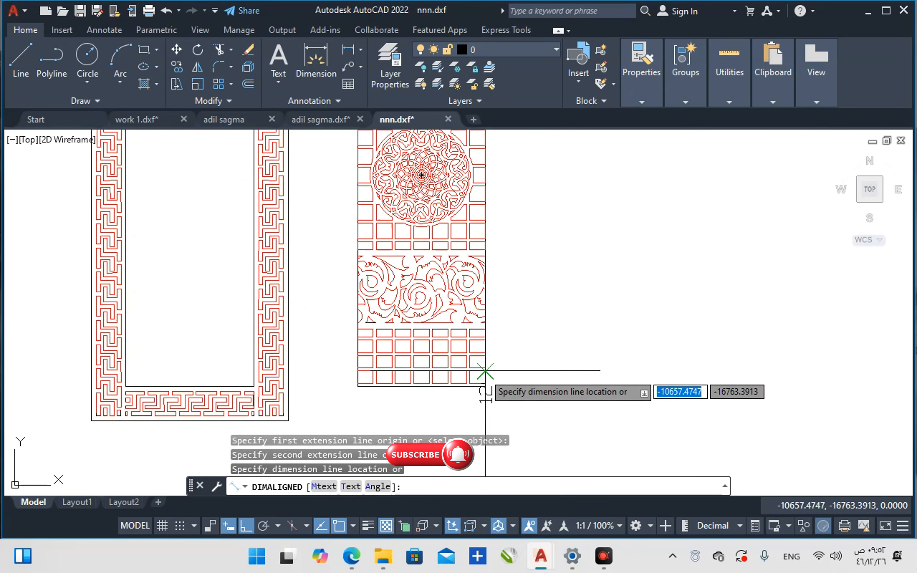
key(Escape)
- Move the four rectangle rows below the floral scroll straight down 6 units
scroll(467, 382, up, 4)
click(172, 240)
key(Escape)
click(170, 242)
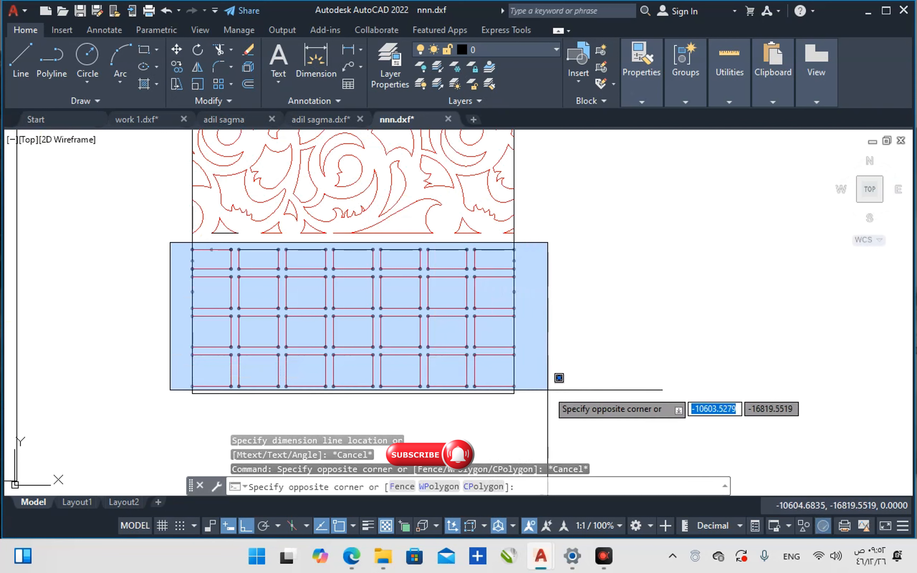
click(549, 390)
text(m)
key(Return)
click(564, 247)
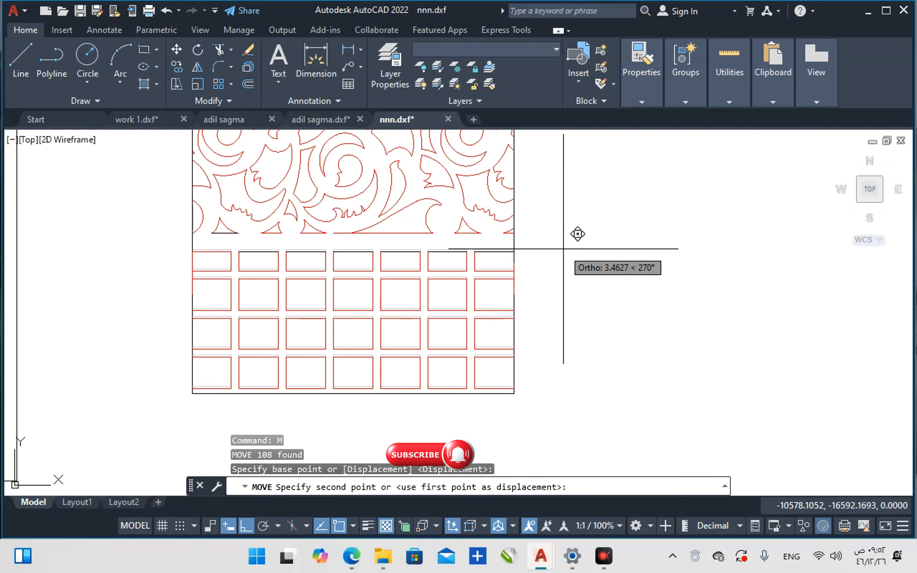
text(6)
key(Return)
- Erase the stray horizontal line segment along the bottom of the floral scroll pattern
mouse_move(564, 246)
middle_down()
mouse_move(389, 273)
mouse_move(280, 246)
mouse_move(235, 277)
middle_up()
scroll(378, 389, up, 3)
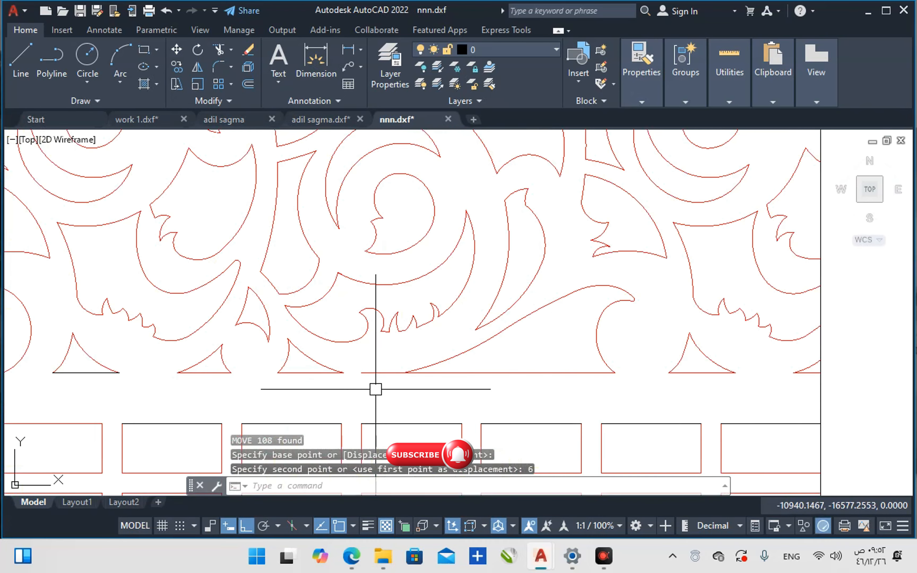
click(375, 373)
text(e)
key(Return)
scroll(384, 386, down, 4)
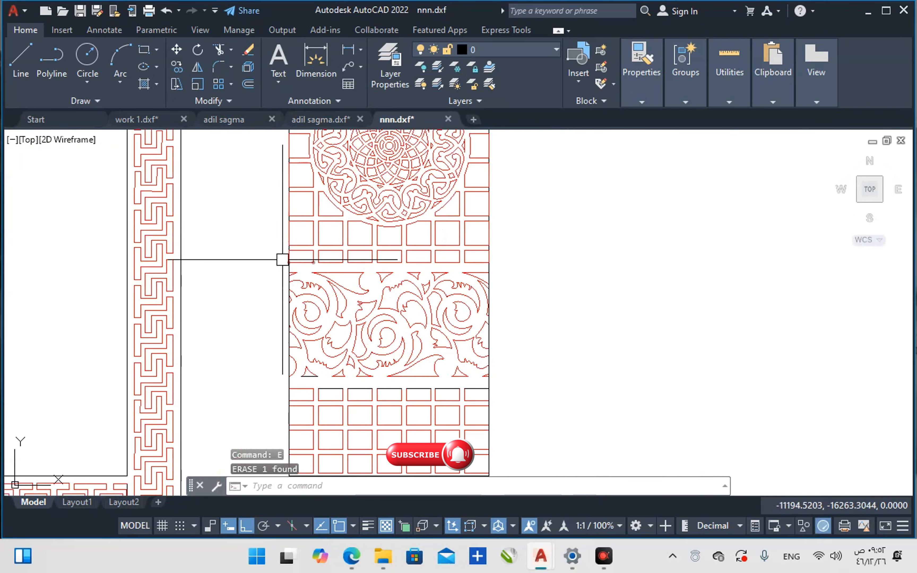
- Move the floral scroll pattern together with the rectangle rows beneath it straight down 6 units
click(263, 271)
scroll(475, 359, up, 5)
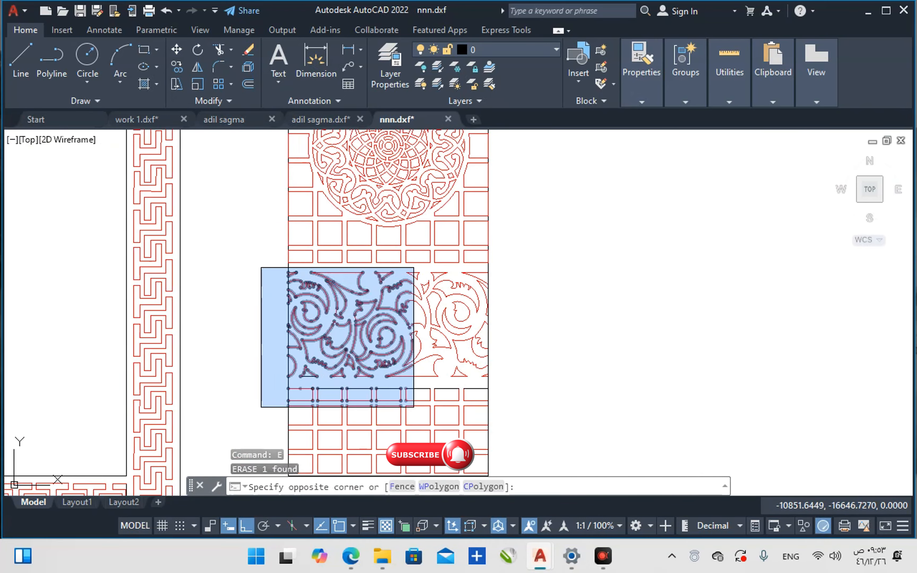
click(487, 394)
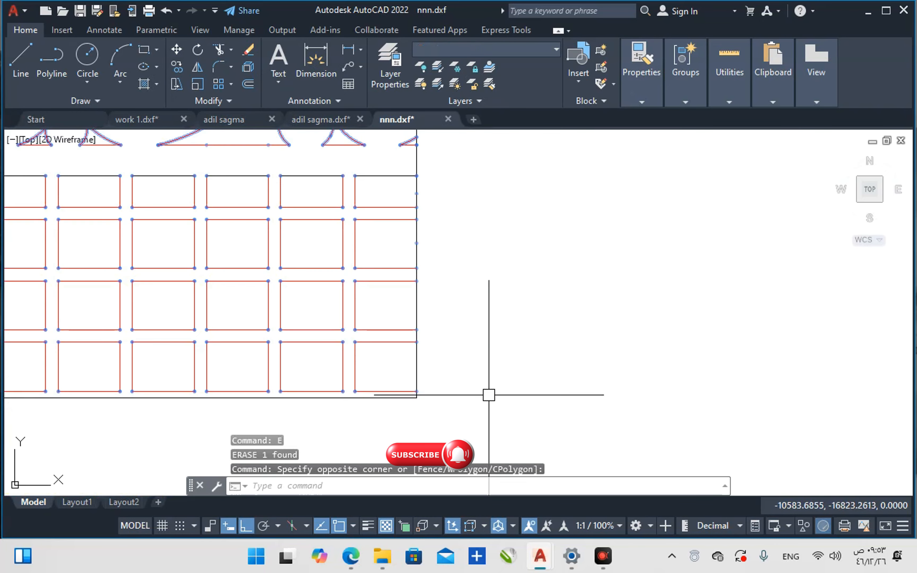
text(m)
key(Return)
click(487, 308)
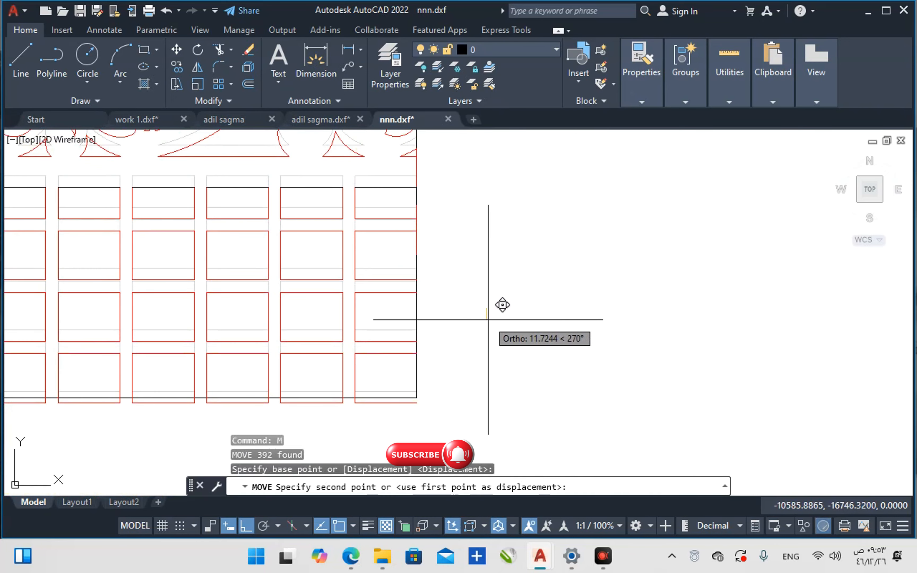
text(6)
key(Return)
key(Escape)
scroll(446, 338, down, 5)
key(Escape)
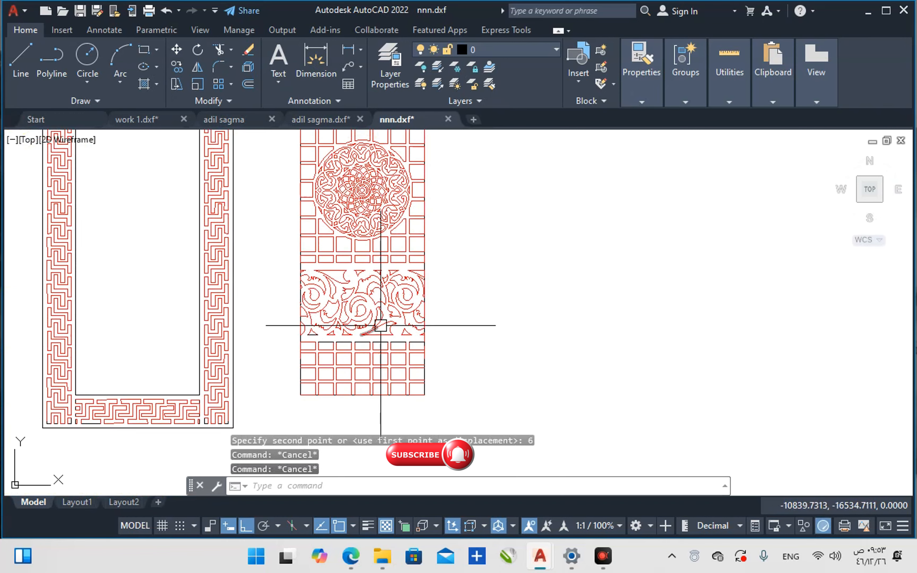
- Trim the panel's left edge in the gaps between the floral scroll pattern and the upper rectangle rows
scroll(352, 303, up, 2)
key(Escape)
scroll(301, 385, up, 5)
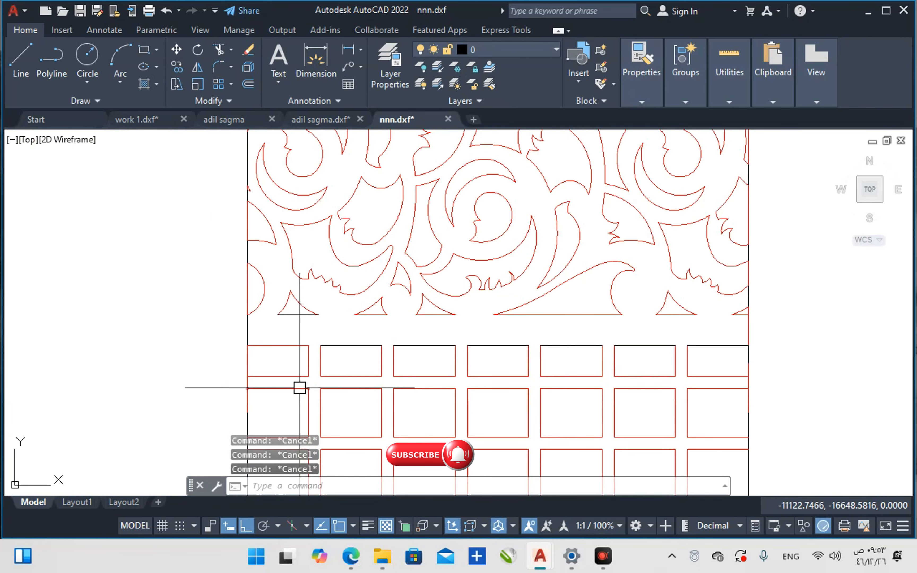
scroll(300, 387, down, 4)
text(tr)
key(Return)
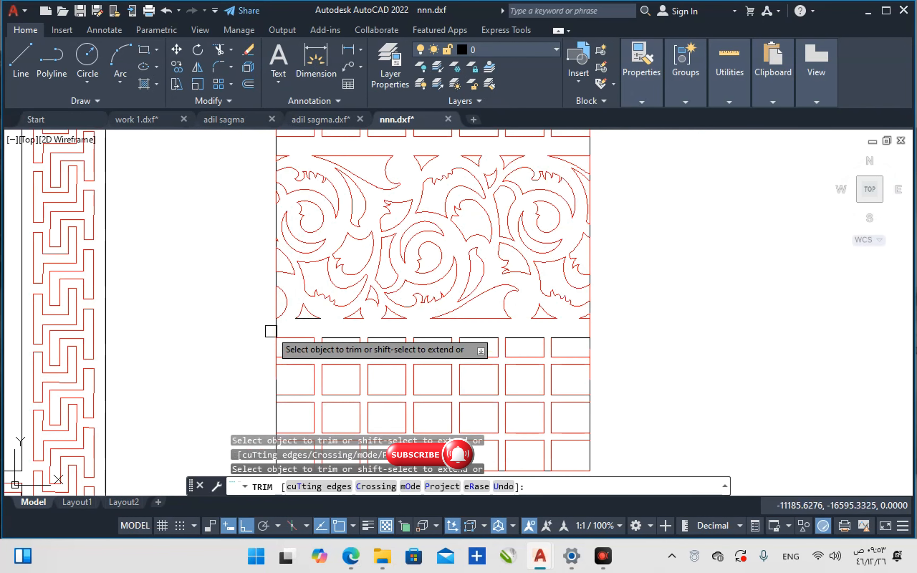
scroll(282, 353, up, 6)
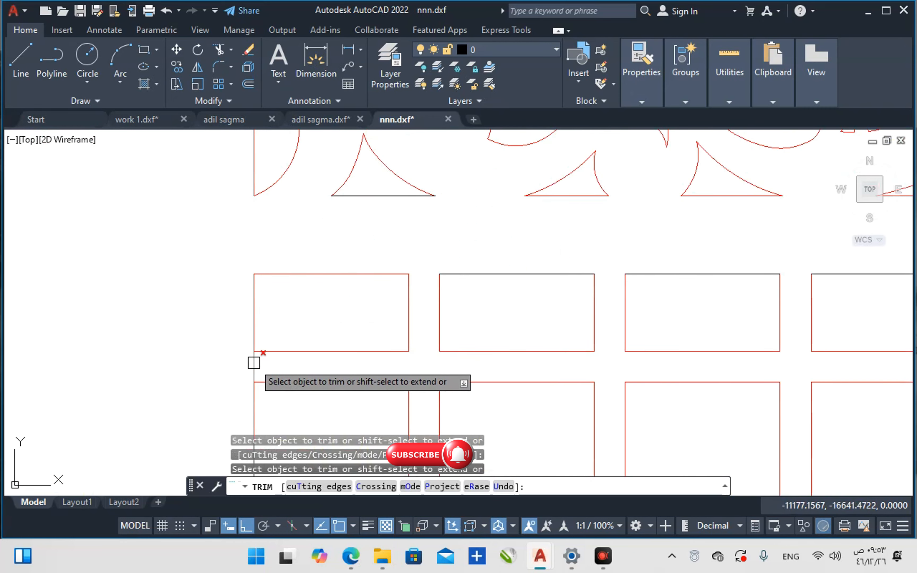
scroll(254, 362, down, 2)
scroll(256, 355, up, 2)
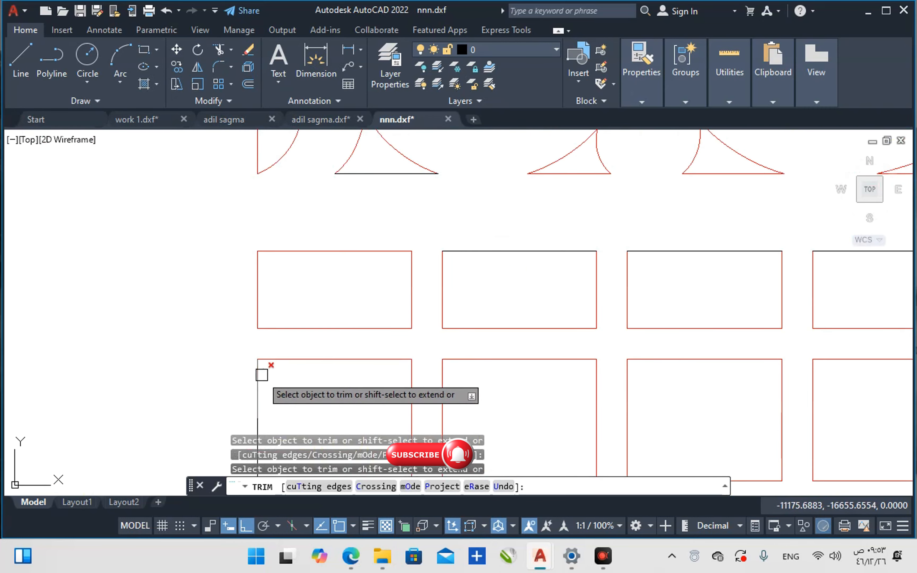
key(Escape)
- Erase the overlapping line on the left side of the second rectangle row
click(258, 377)
text(e)
key(Return)
scroll(283, 303, down, 4)
key(Escape)
- Trim the panel's left edge across the gaps between the lower rectangle rows using fence selections
text(tr)
scroll(279, 373, up, 4)
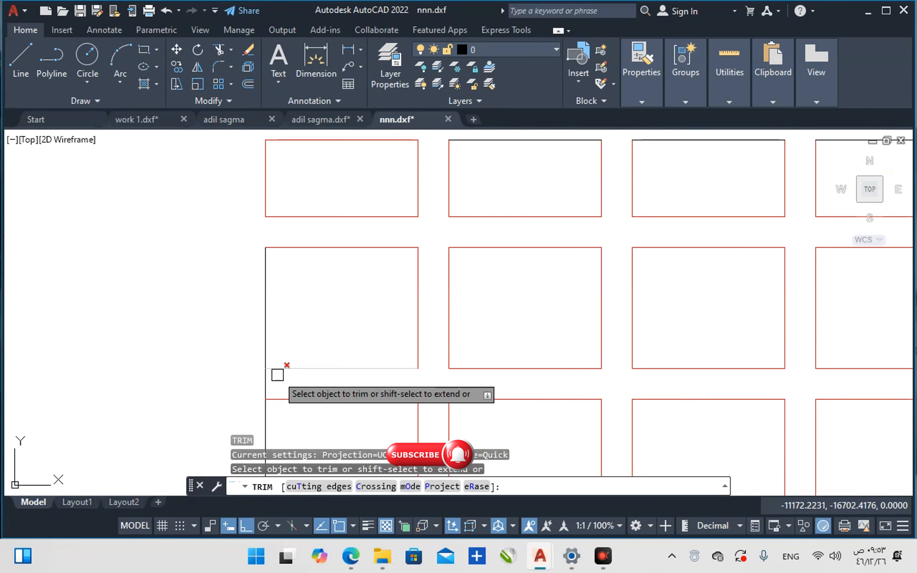
click(278, 381)
click(249, 381)
scroll(290, 349, down, 4)
middle_drag(285, 401, 297, 281)
scroll(298, 292, up, 6)
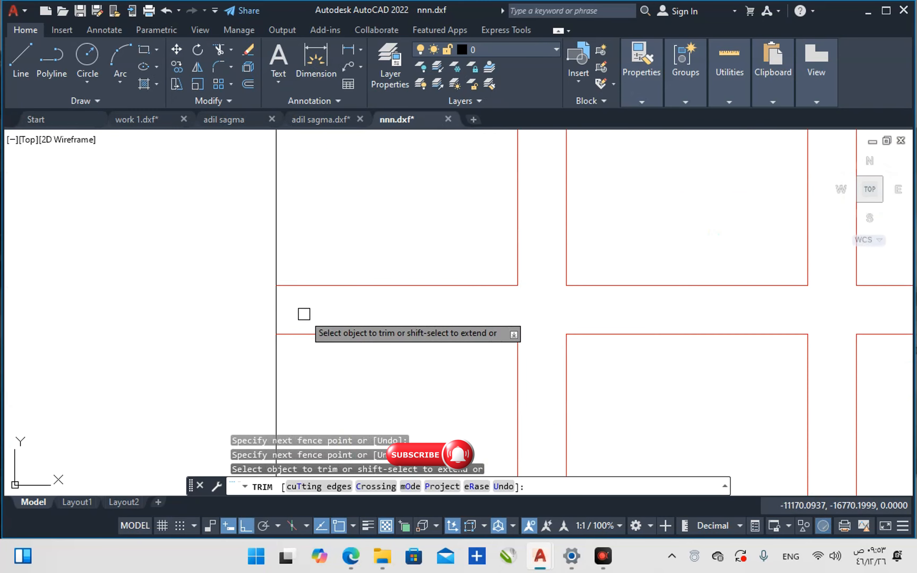
click(304, 314)
click(242, 313)
scroll(351, 348, down, 4)
scroll(375, 332, up, 5)
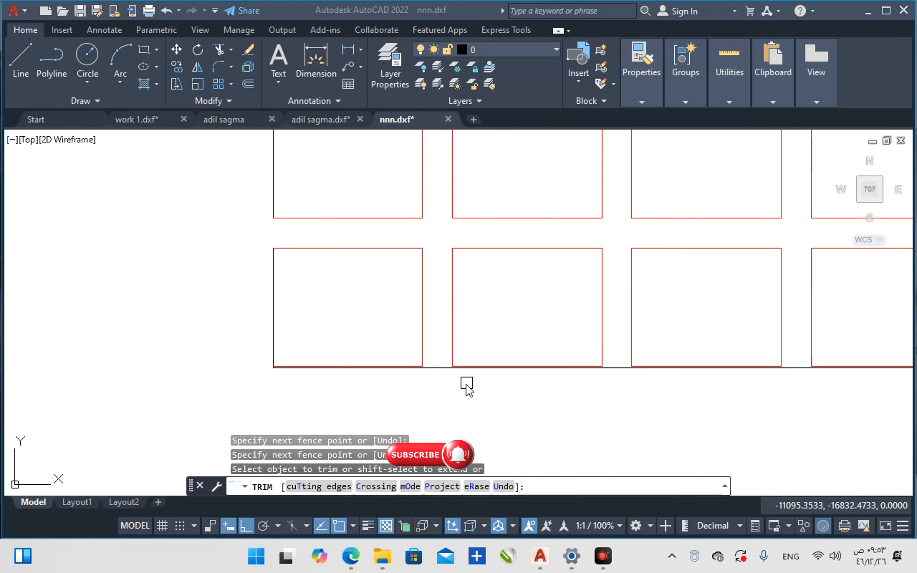
scroll(466, 386, down, 4)
key(Escape)
scroll(590, 396, down, 3)
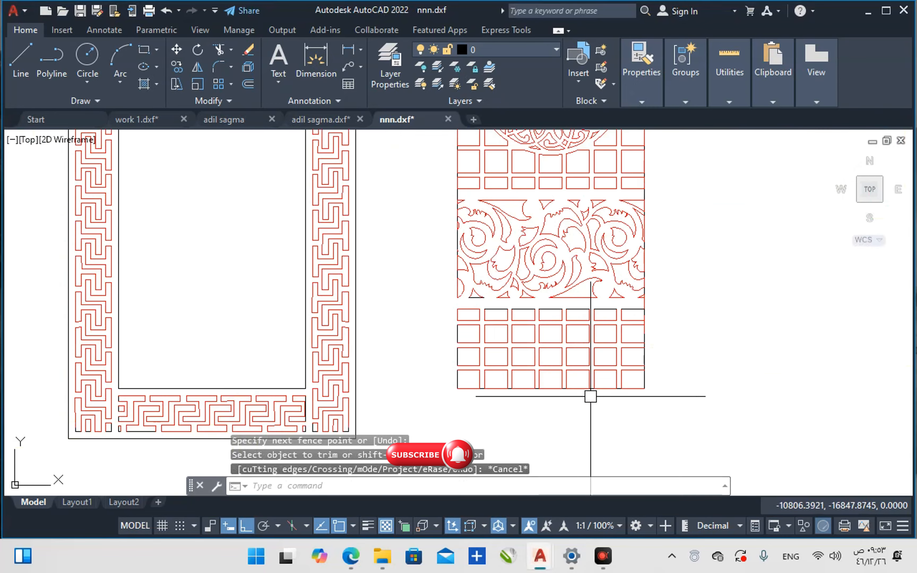
- Trim the panel's right edge across the gaps between the lower rectangle rows
middle_drag(618, 386, 457, 375)
scroll(474, 372, up, 6)
key(space)
click(499, 396)
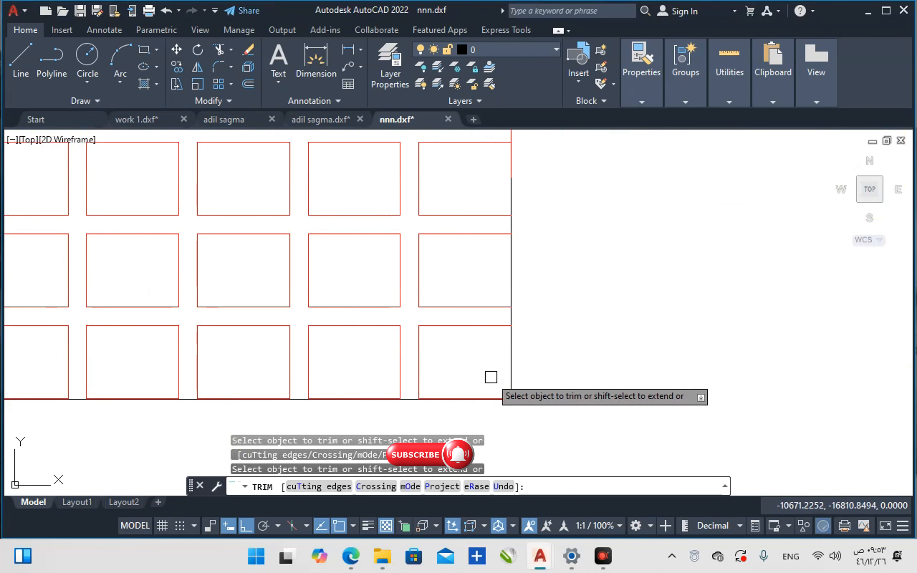
scroll(504, 313, up, 5)
scroll(520, 314, down, 5)
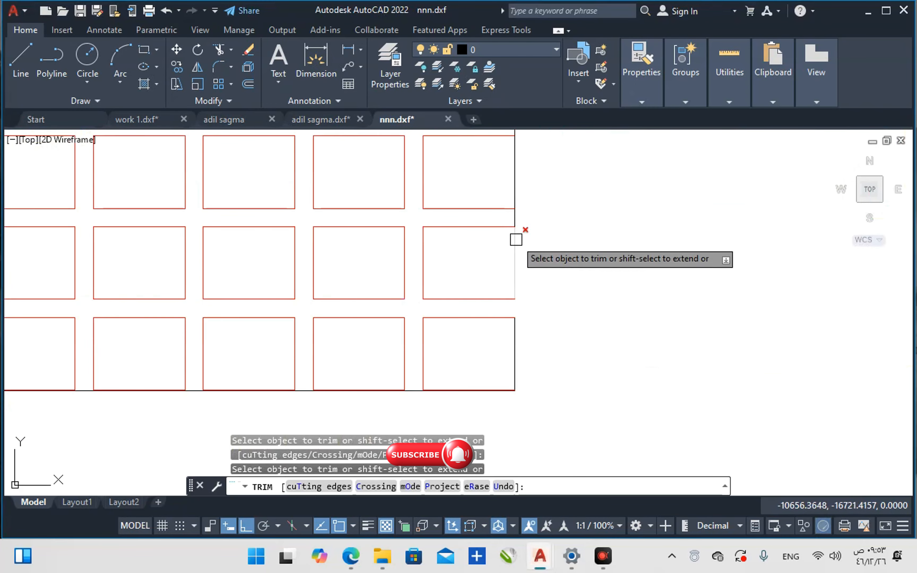
scroll(516, 228, up, 2)
scroll(516, 240, down, 3)
scroll(466, 363, up, 3)
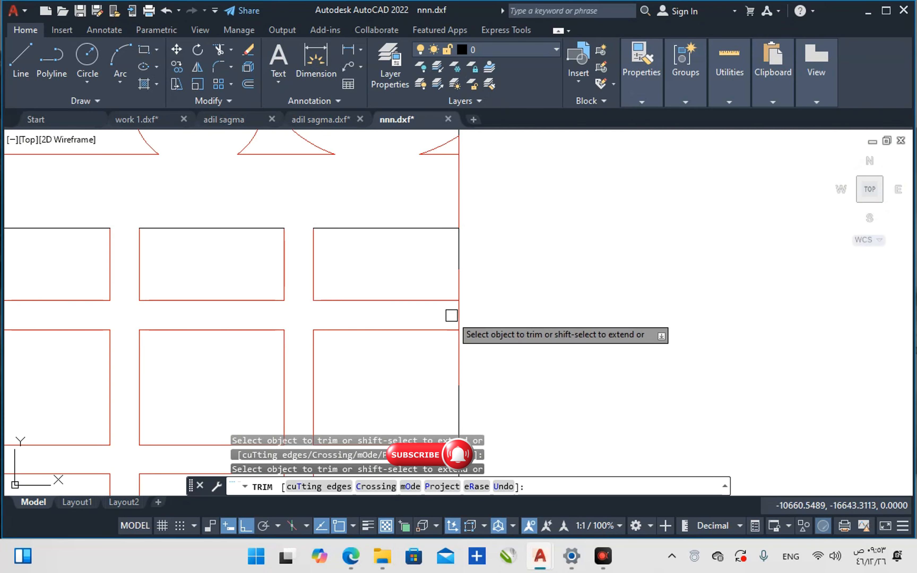
- Erase the overlapping lines on the right side of the first two lower rectangle rows and trim the edge between them
key(Escape)
click(459, 356)
text(E)
key(Return)
key(Escape)
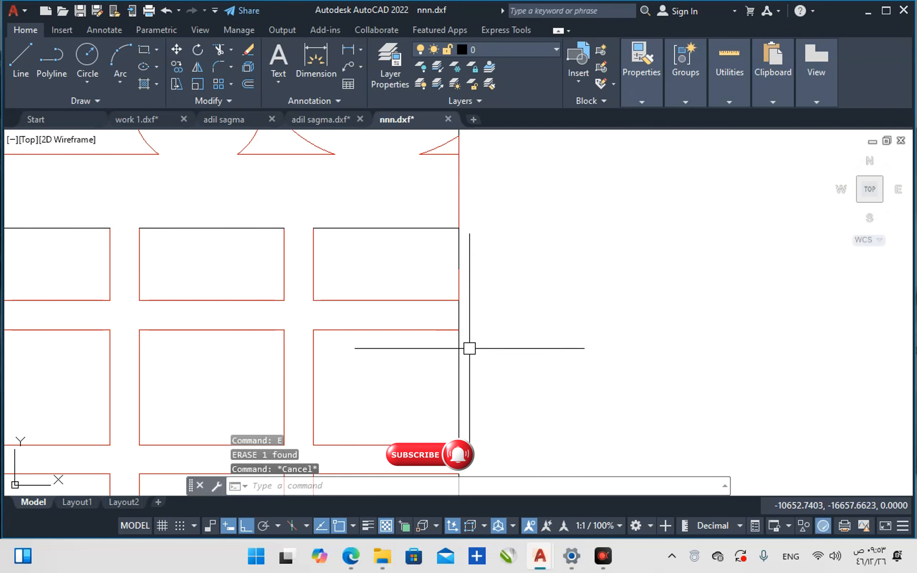
text(TR)
key(Return)
key(Escape)
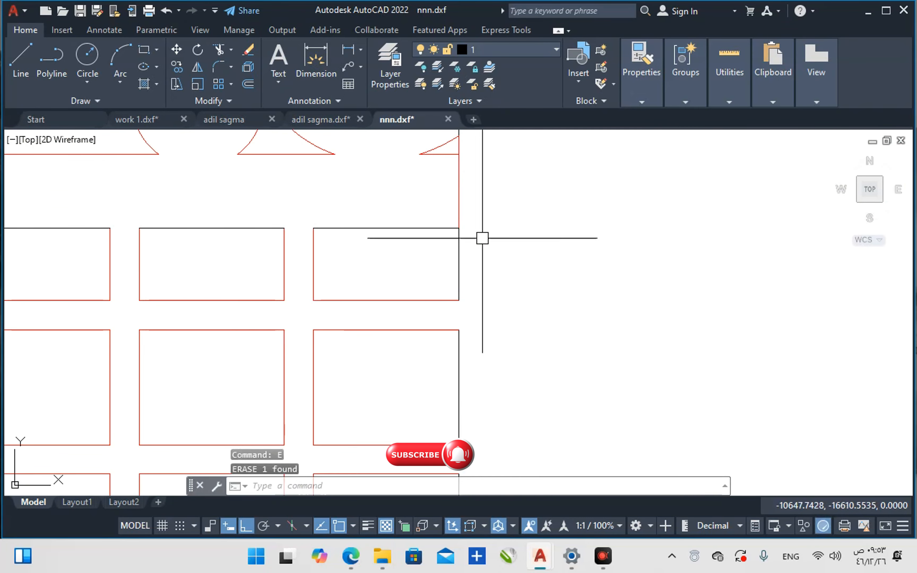
- Trim the panel's right edge in the gap between the floral scroll pattern and the rectangle rows beneath it
middle_drag(482, 238, 466, 347)
text(TR)
key(Return)
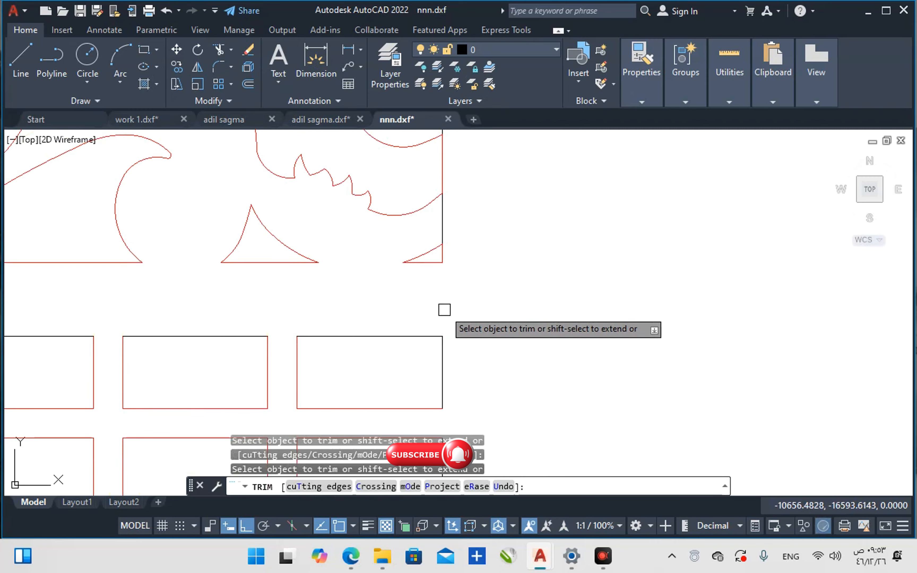
key(Escape)
- Erase the leftover outline running along both sides of the panel
click(442, 234)
scroll(438, 338, down, 9)
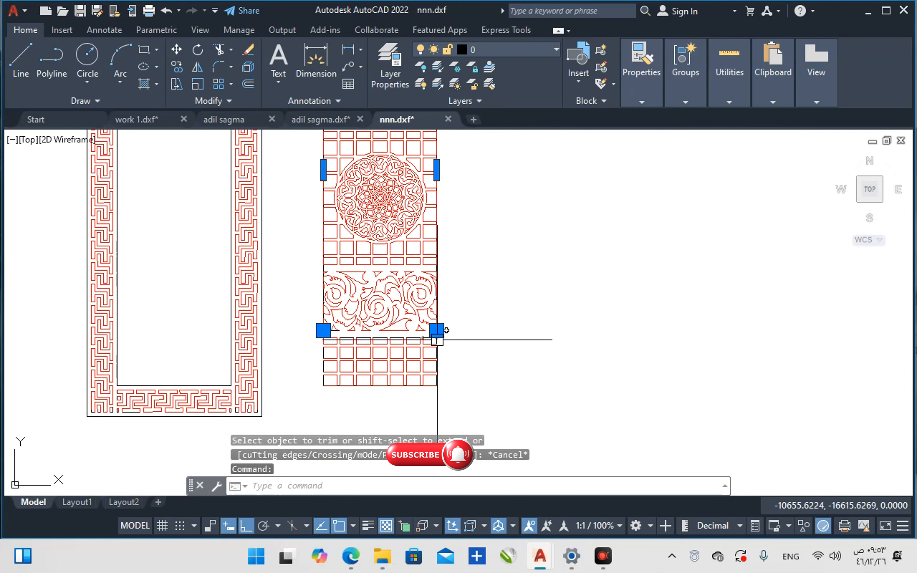
text(E)
key(Return)
scroll(379, 420, up, 10)
scroll(379, 420, down, 4)
key(Escape)
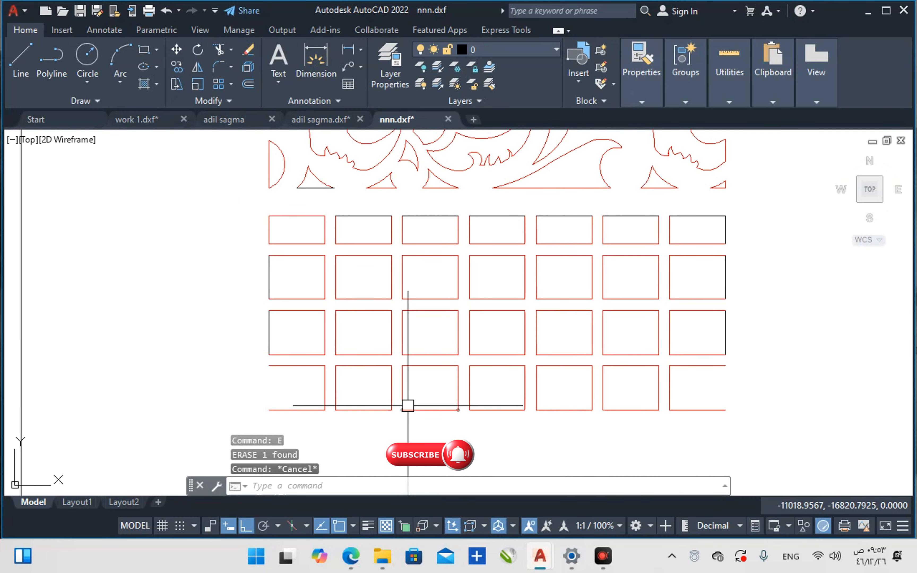
- Draw vertical lines closing the open left and right ends of the bottom rectangle row
text(L)
key(Return)
click(269, 410)
click(269, 366)
key(Escape)
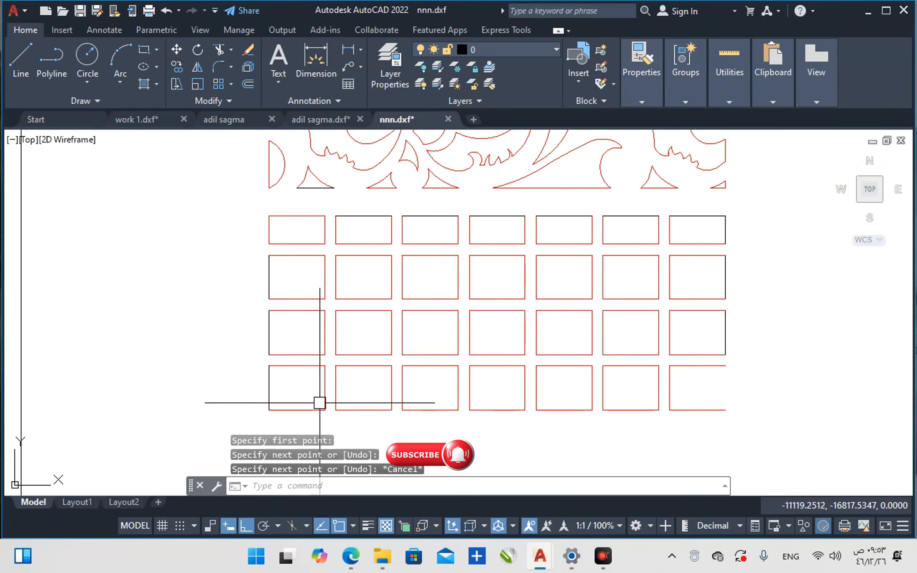
key(Return)
click(725, 410)
click(725, 366)
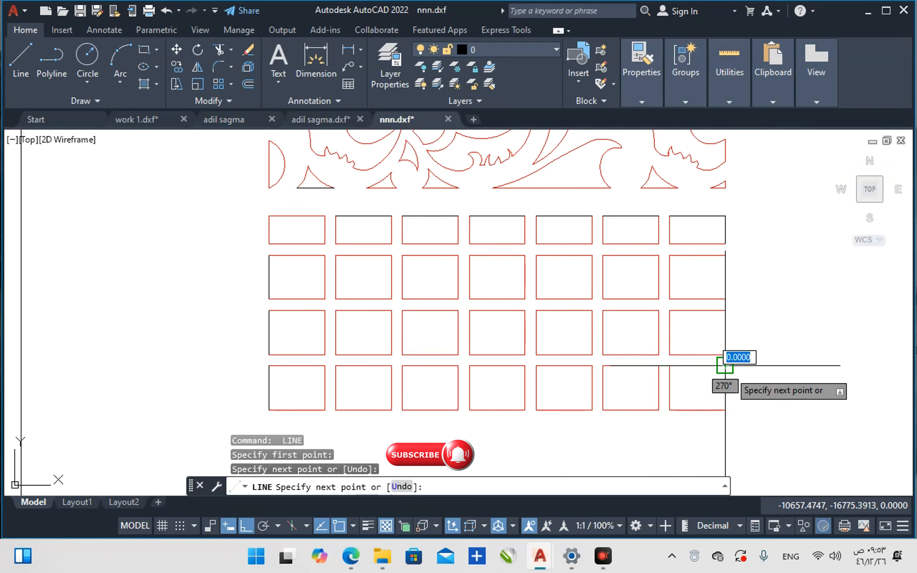
key(Escape)
- Select the floral scroll pattern together with the rectangle rows beneath it
scroll(683, 387, down, 3)
scroll(576, 324, down, 3)
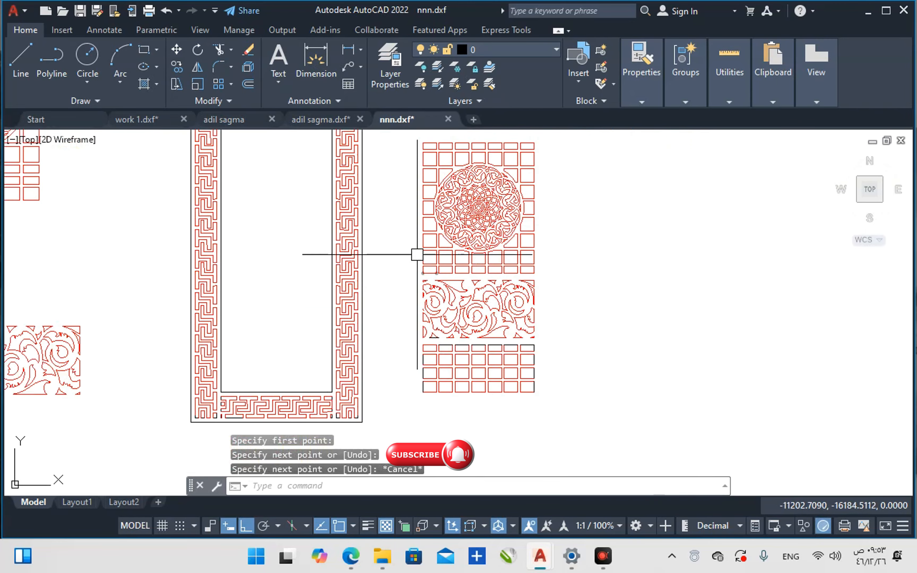
click(408, 275)
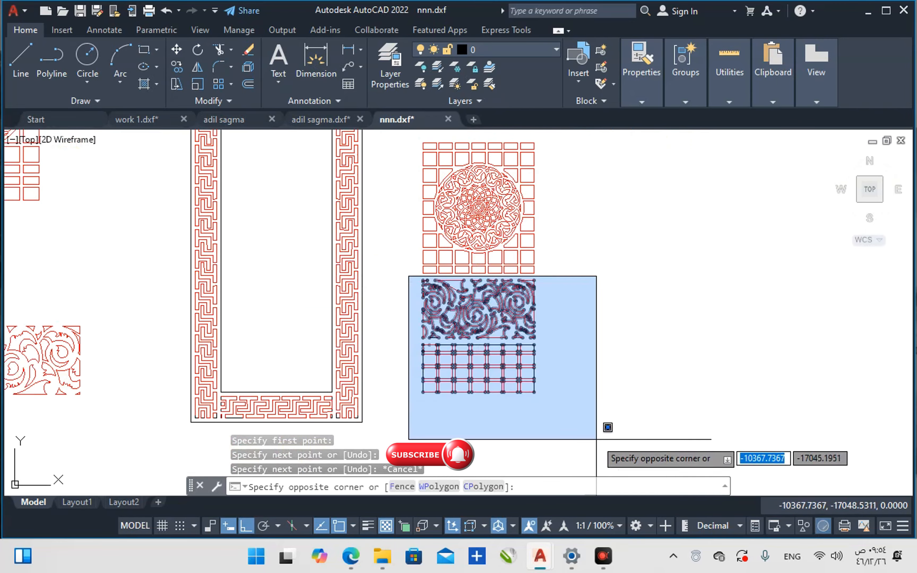
click(711, 444)
- Erase the inner outline rectangle between the meander border and the central panel of the door
middle_drag(564, 325, 444, 430)
scroll(404, 313, up, 2)
key(Escape)
click(340, 391)
text(e)
key(Return)
scroll(340, 373, down, 9)
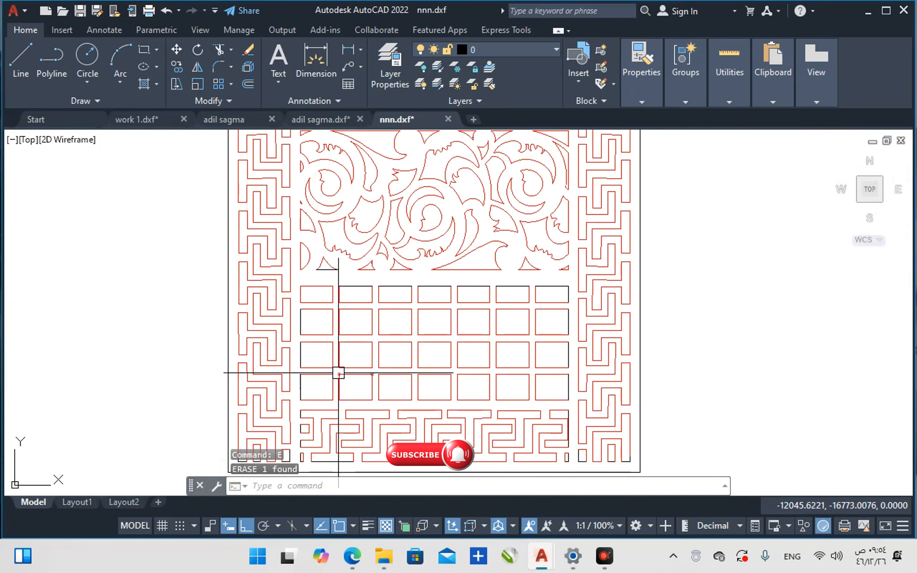
- Explode all objects of the decorated door design
scroll(345, 368, down, 3)
click(459, 470)
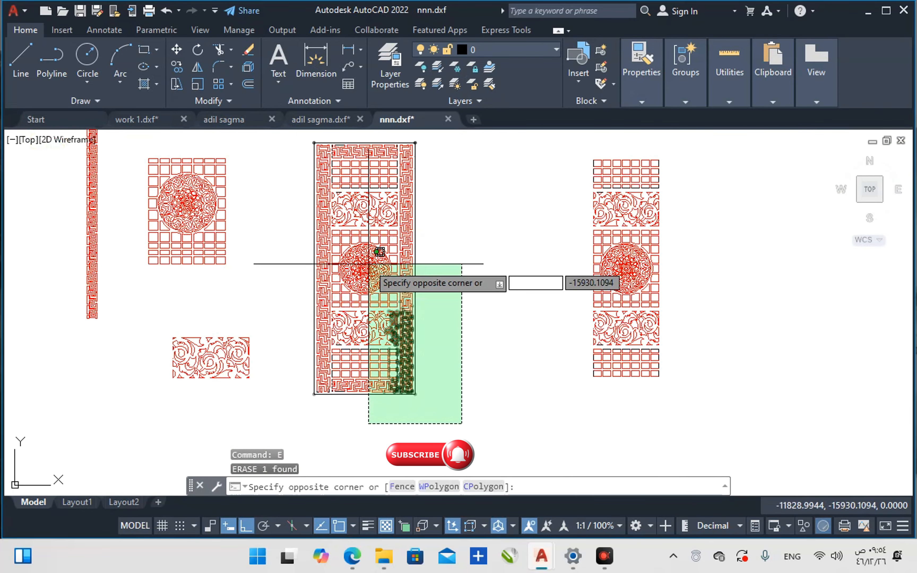
middle_drag(354, 280, 352, 302)
key(Escape)
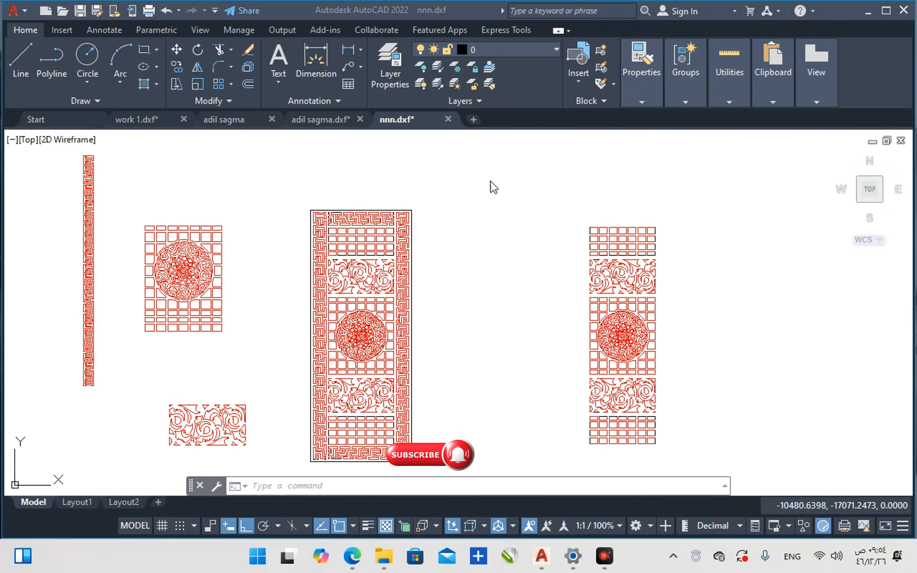
scroll(490, 178, down, 3)
- Convert all closed outlines of the decorated door into regions
text(RE)
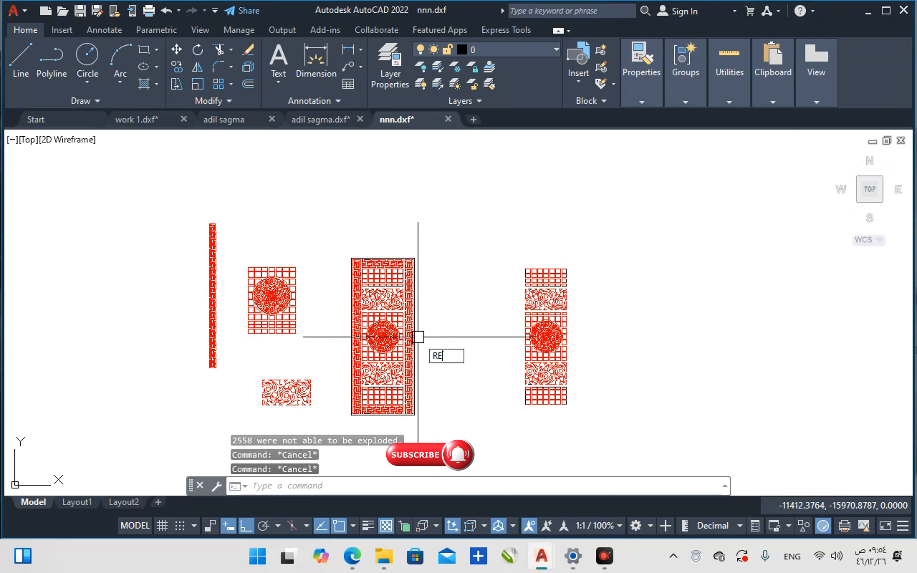
text(GION)
key(Return)
click(431, 244)
click(383, 409)
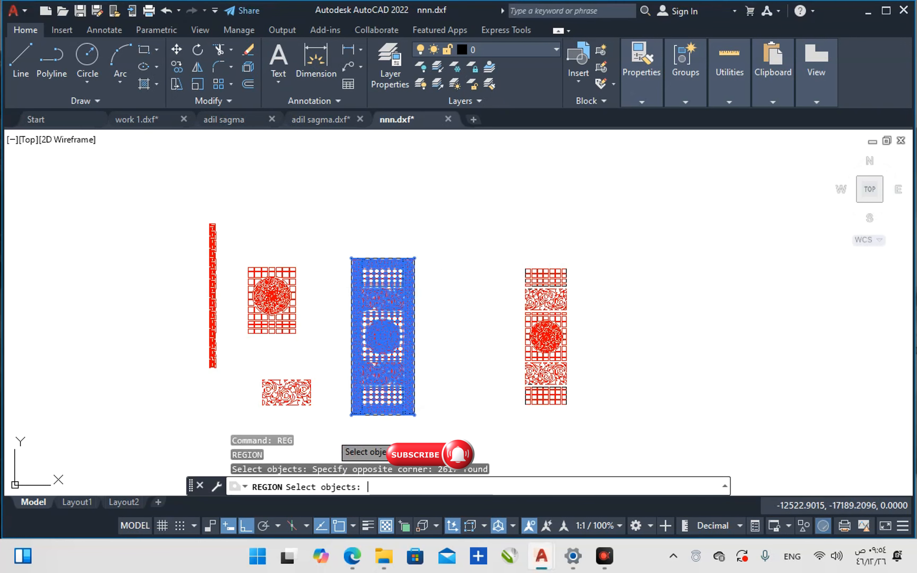
key(Return)
scroll(368, 410, up, 4)
key(Escape)
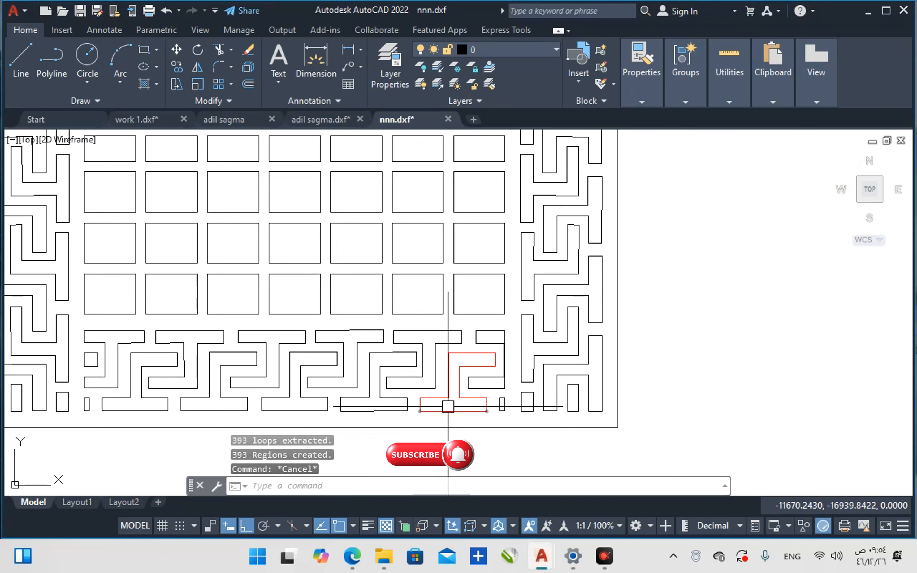
- Create a boundary polyline from the unconverted red meander piece in the bottom border
text(BO)
key(Return)
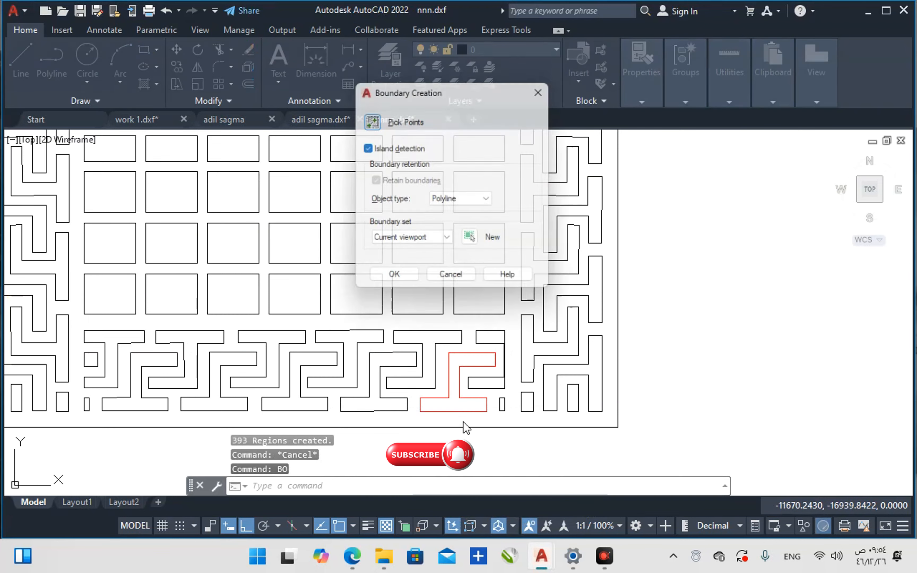
key(Return)
key(Return)
scroll(459, 405, down, 6)
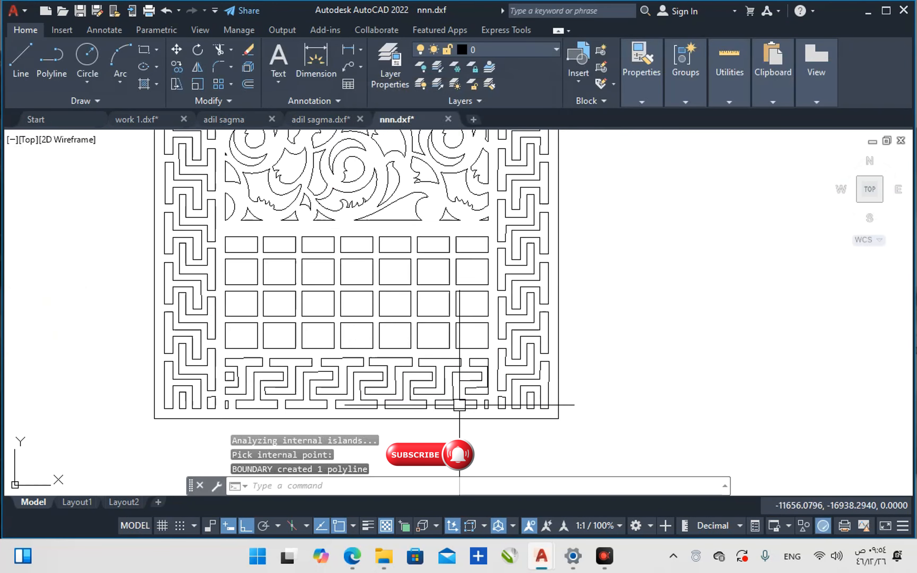
- Explode the door's regions back into separate lines
scroll(370, 420, down, 5)
click(487, 235)
click(603, 429)
text(X)
key(Return)
key(Escape)
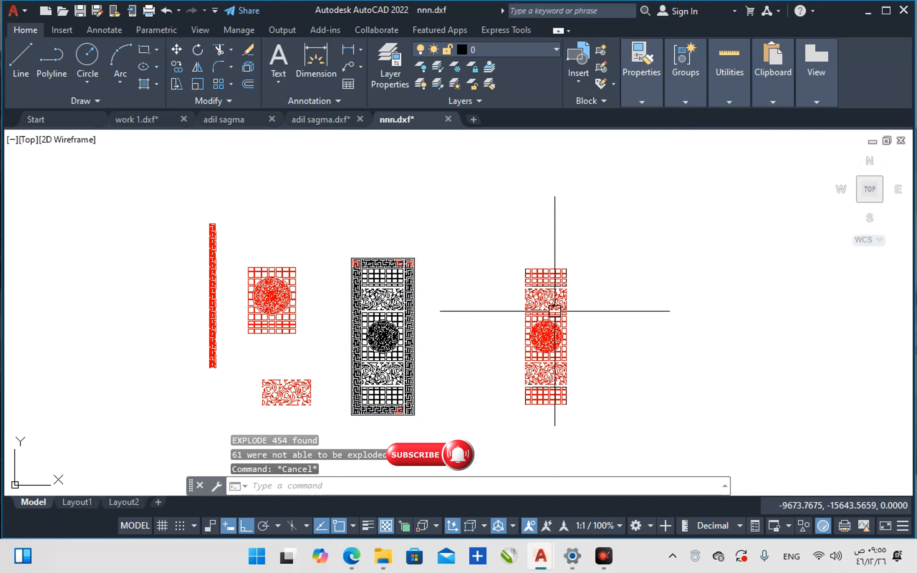
- Convert the whole door design, including border and panel patterns, into regions
text(REG)
key(Return)
click(473, 224)
click(349, 430)
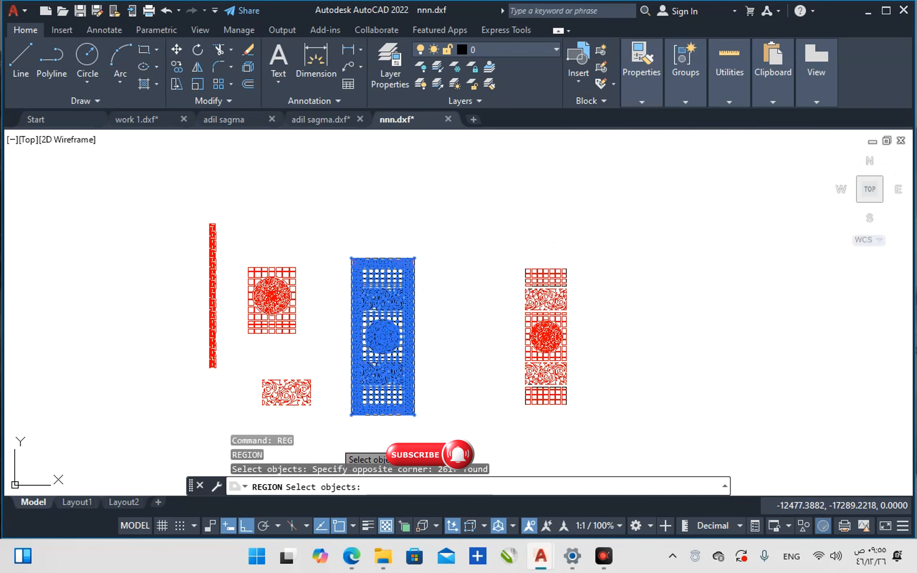
key(Return)
key(Escape)
scroll(417, 411, up, 4)
- Create a boundary polyline inside the red meander piece at the right end of the bottom border
text(BO)
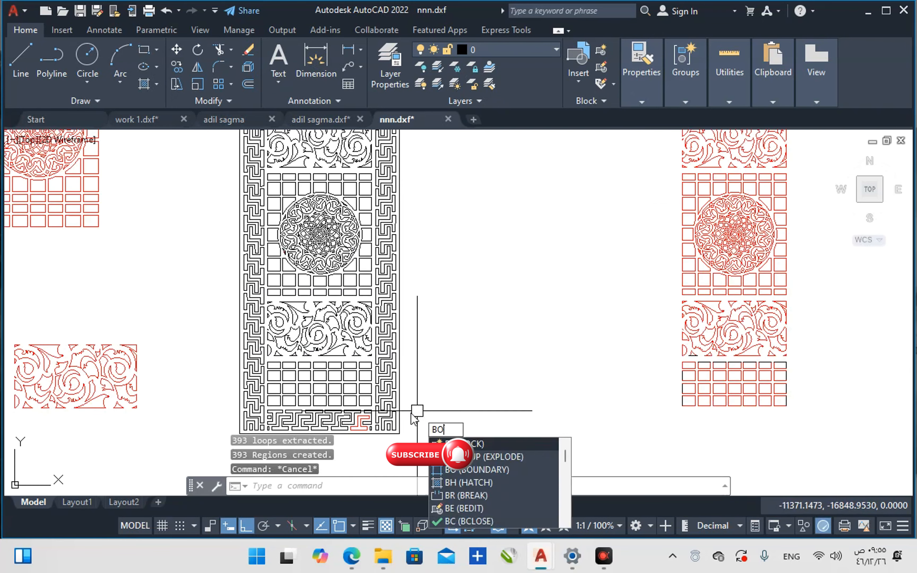
key(Return)
scroll(367, 423, up, 2)
click(367, 422)
key(Return)
- Select every object whose colour equals Black in the entire drawing with Quick Select
scroll(343, 352, down, 6)
right_click(376, 395)
click(435, 333)
click(435, 327)
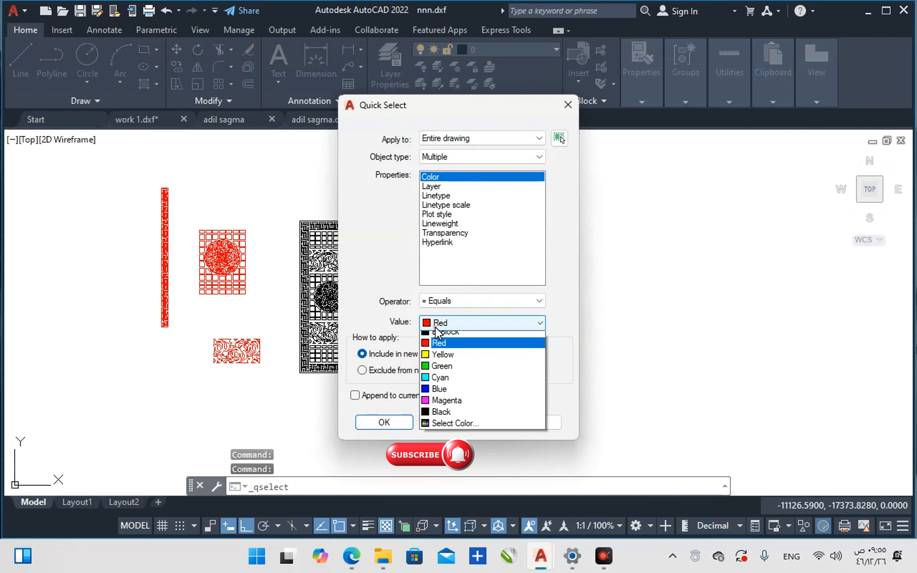
click(438, 429)
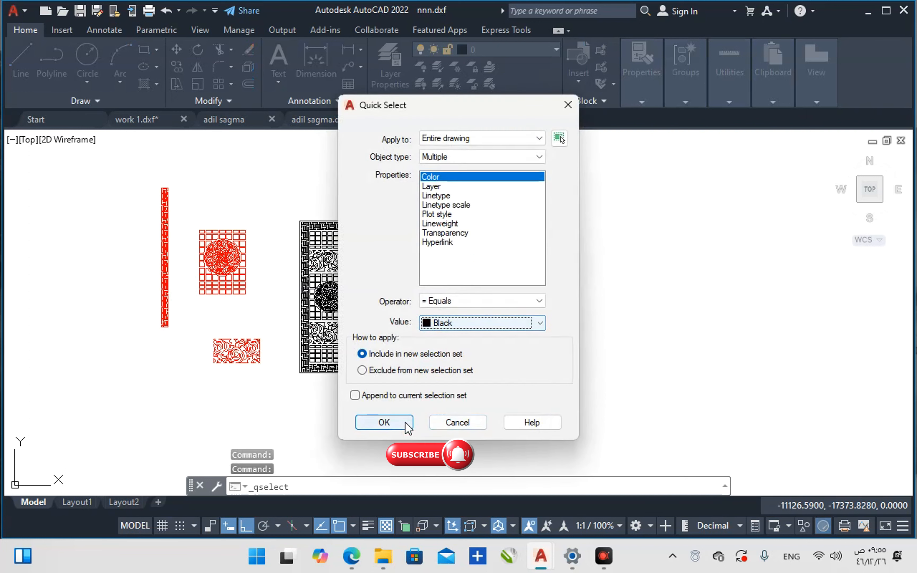
click(406, 423)
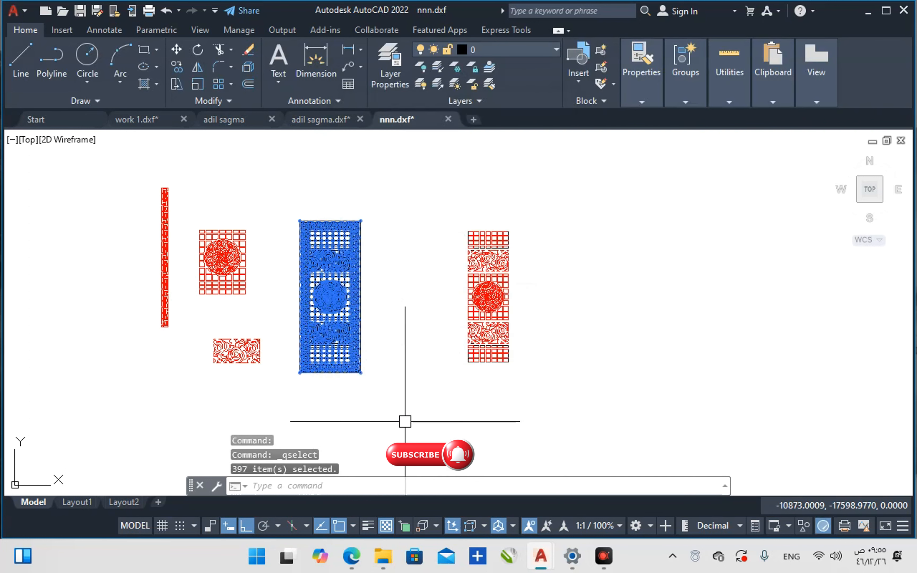
- Move the selected door design straight up, clear of the red pattern pieces
text(m)
key(Return)
click(405, 422)
click(405, 193)
- Hatch the whole door design with the SOLID pattern
scroll(329, 303, up, 4)
text(h)
key(Return)
scroll(335, 336, down, 4)
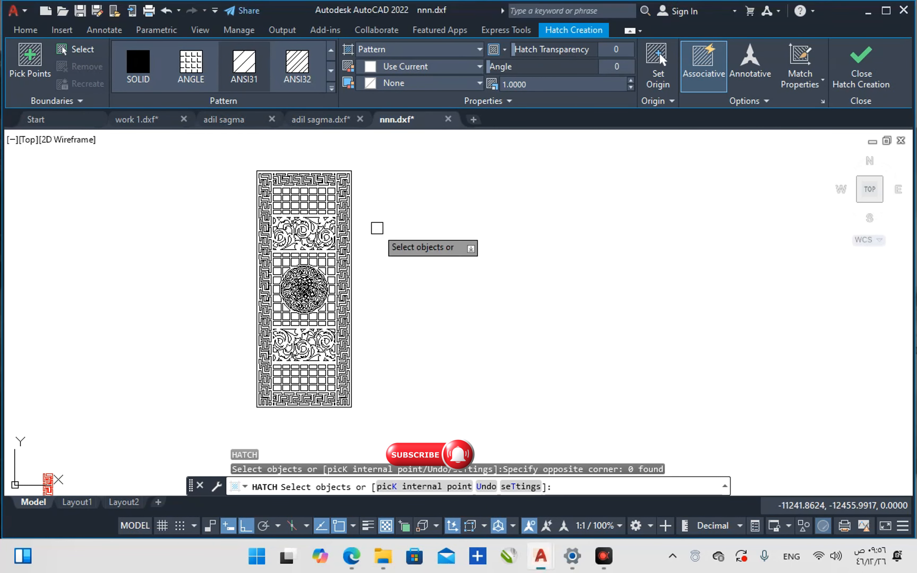
click(372, 156)
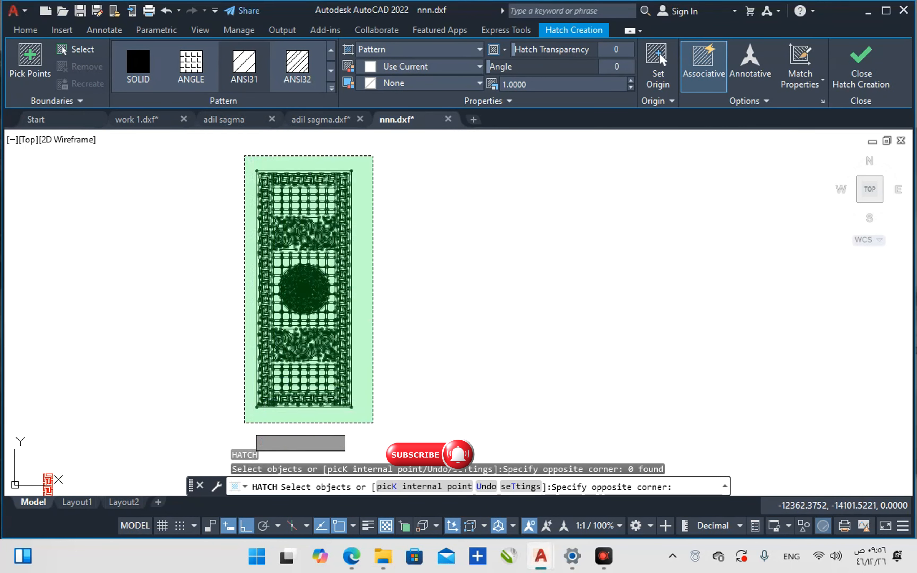
click(229, 424)
click(144, 67)
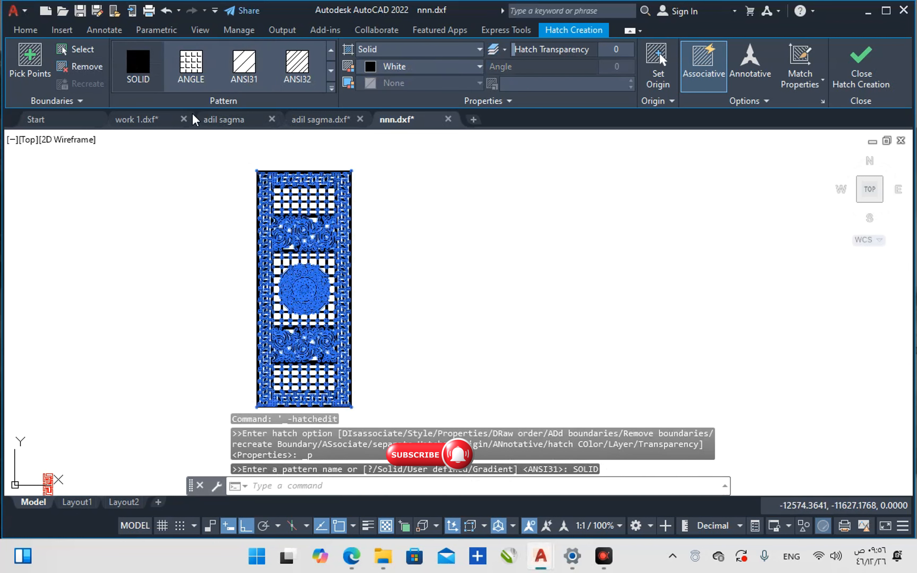
key(Return)
- Examine the solid-filled door design close up and as a whole
scroll(321, 277, up, 2)
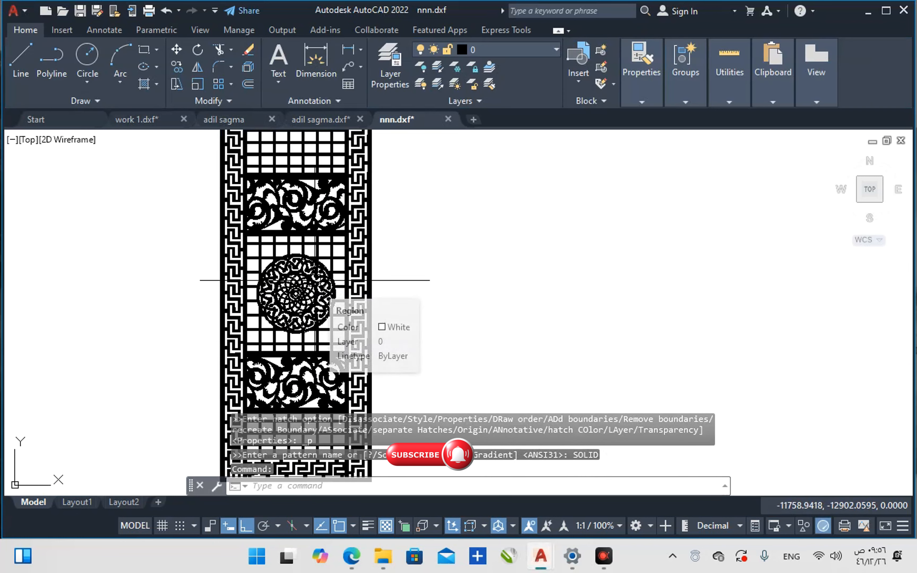
scroll(330, 322, down, 2)
middle_drag(323, 351, 371, 344)
middle_drag(330, 382, 348, 413)
right_click(453, 390)
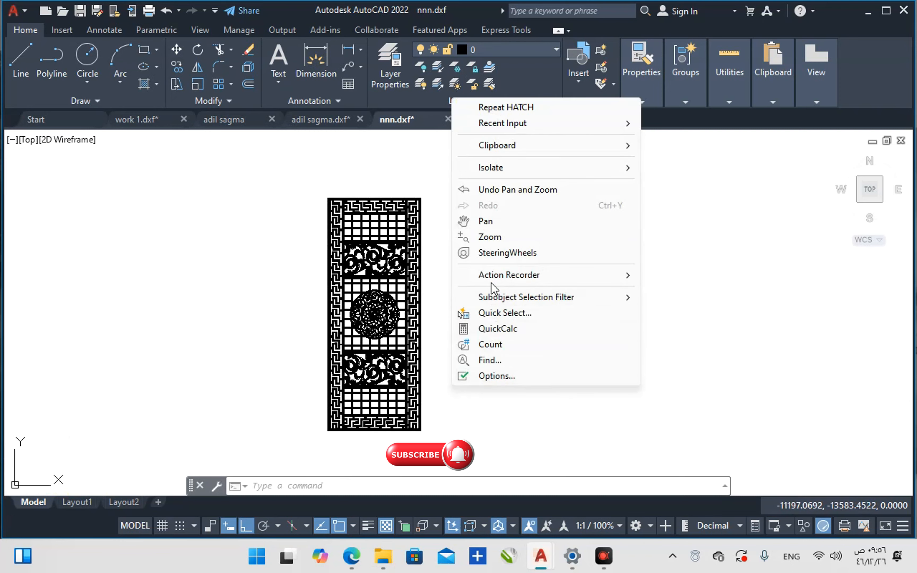
click(499, 241)
drag(475, 327, 465, 231)
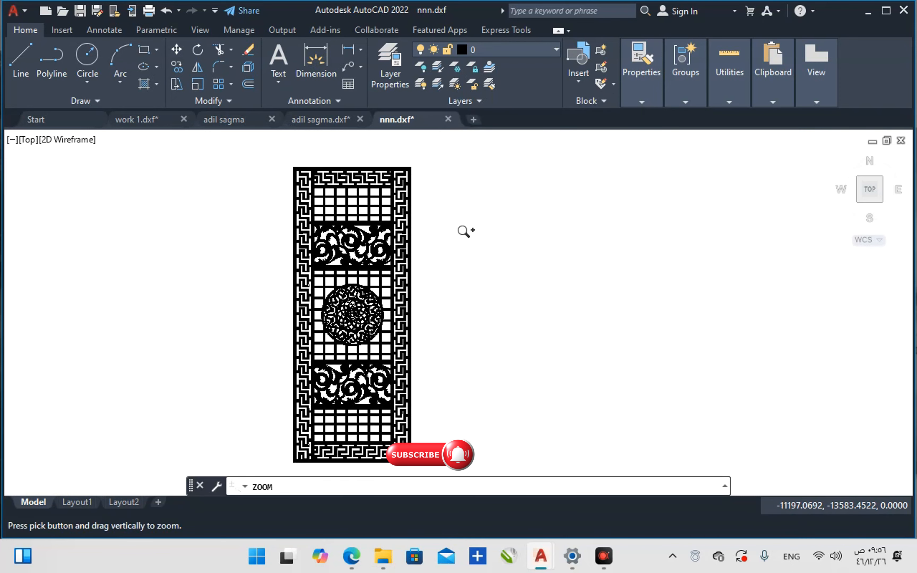
middle_drag(484, 357, 479, 348)
key(Escape)
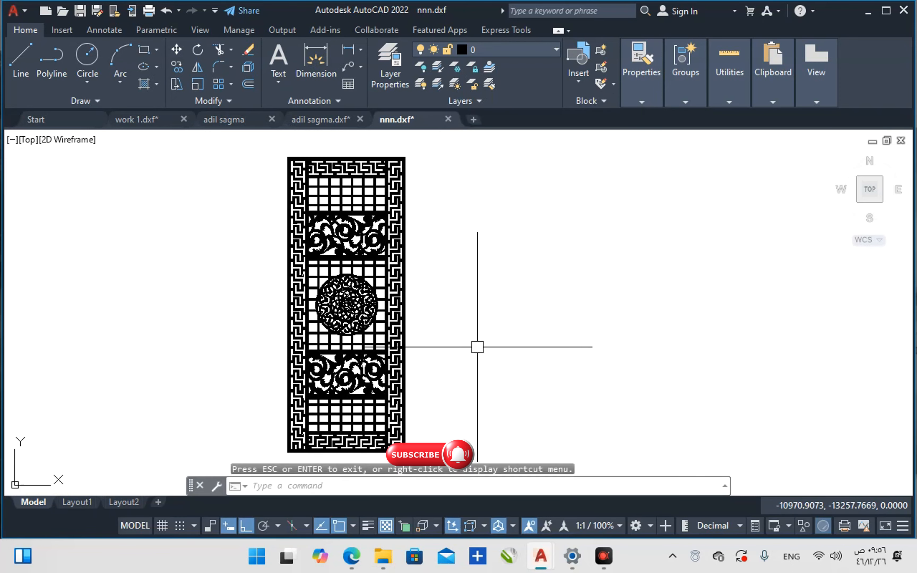
scroll(423, 342, up, 2)
scroll(422, 341, down, 2)
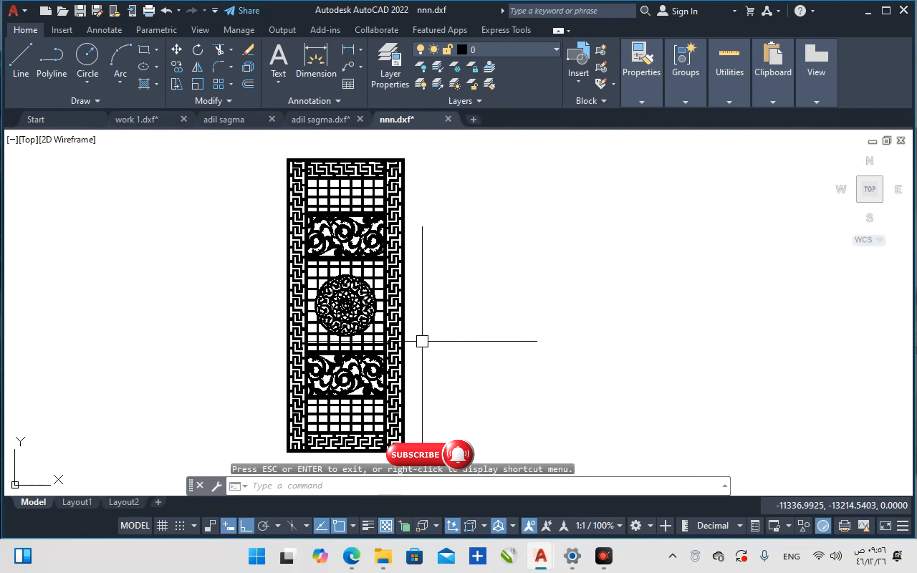
key(Escape)
key(Escape)
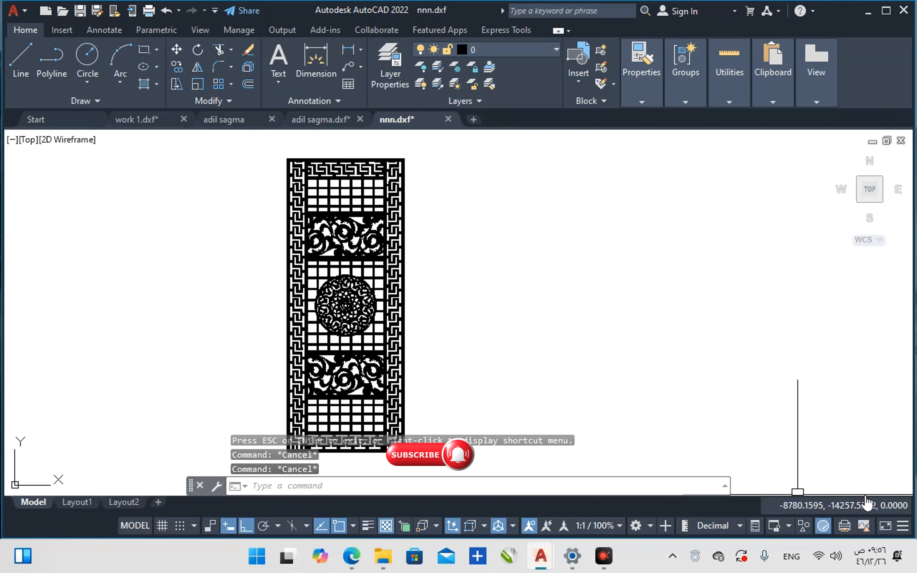
- Switch to CorelDRAW, combine the imported pattern pieces into one curve, place it left of the originals and delete the originals
click(888, 496)
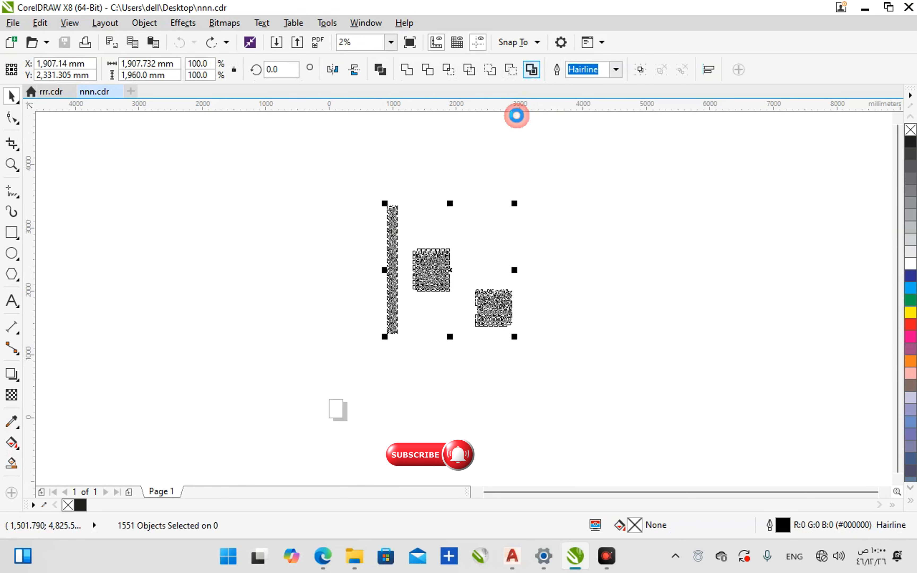
key(ctrl+l)
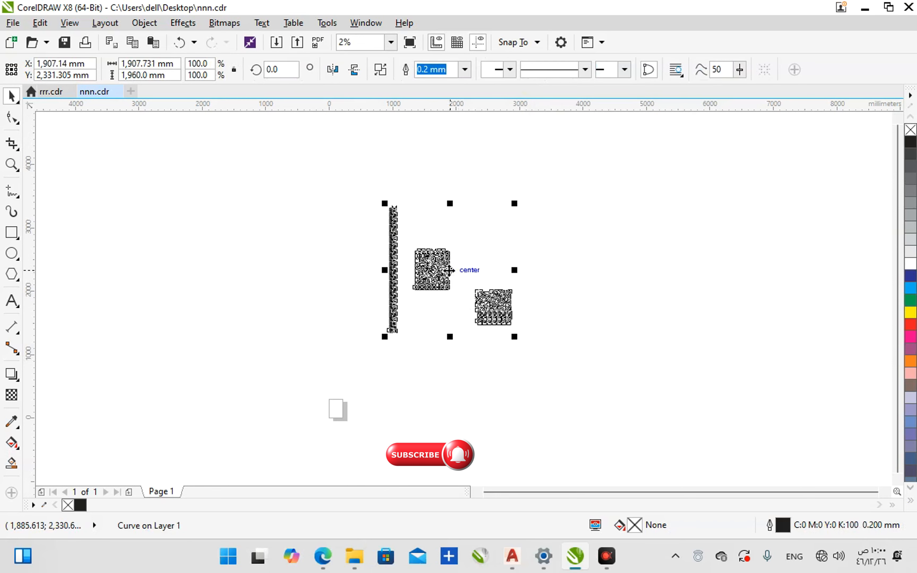
drag(447, 270, 272, 275)
right_click(272, 275)
click(316, 243)
drag(366, 178, 537, 389)
key(Delete)
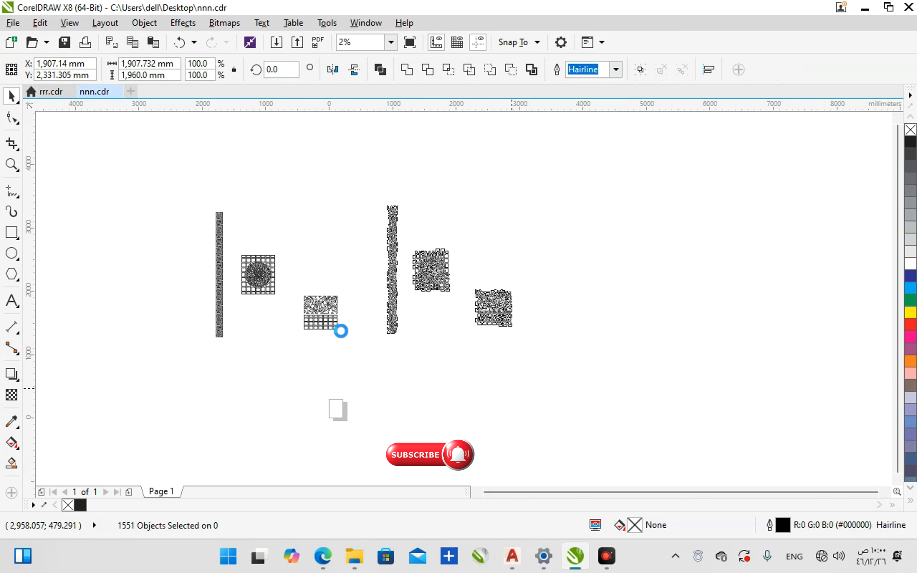
- Break the combined pattern curve apart and recombine the meander strip, medallion panel and floral-grid panel as three separate curves
click(336, 300)
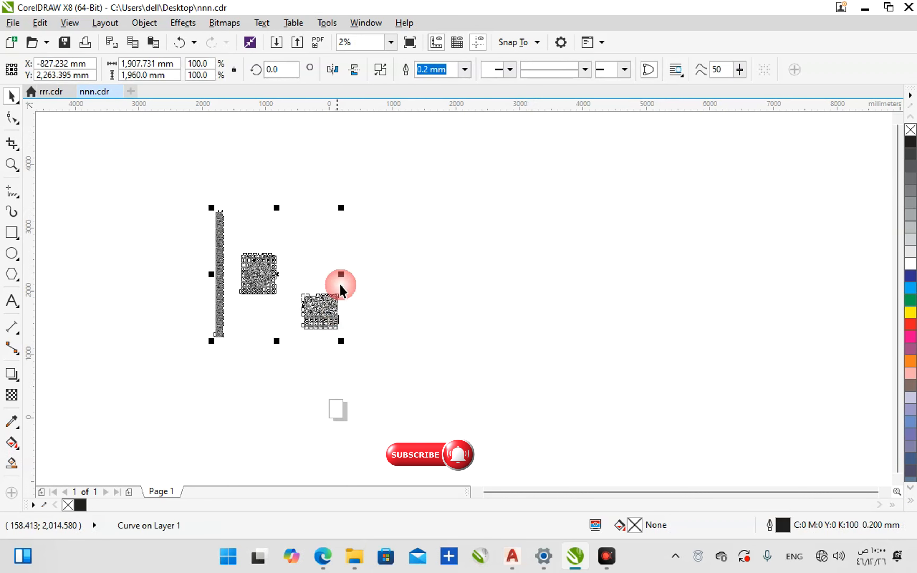
click(381, 72)
click(379, 297)
drag(371, 272, 295, 357)
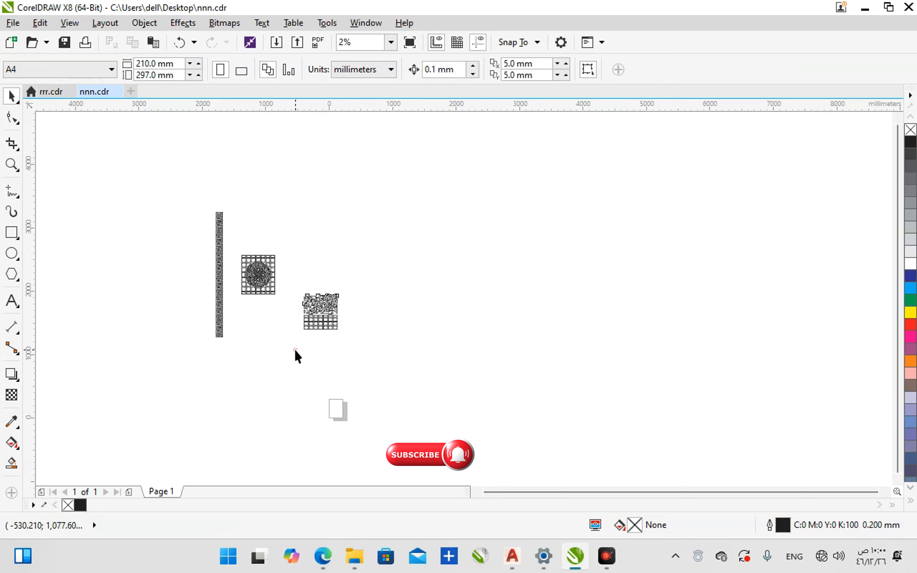
click(377, 73)
drag(283, 240, 238, 323)
click(381, 72)
drag(234, 191, 208, 353)
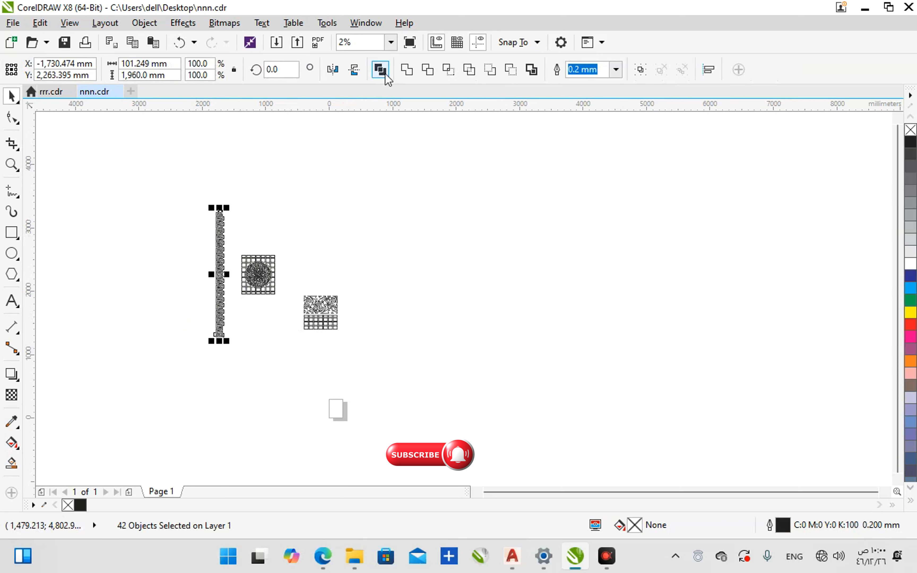
click(380, 69)
click(348, 235)
- Draw a rectangle to the right of the patterns and size it 820 mm wide by 2,000 mm high
click(11, 232)
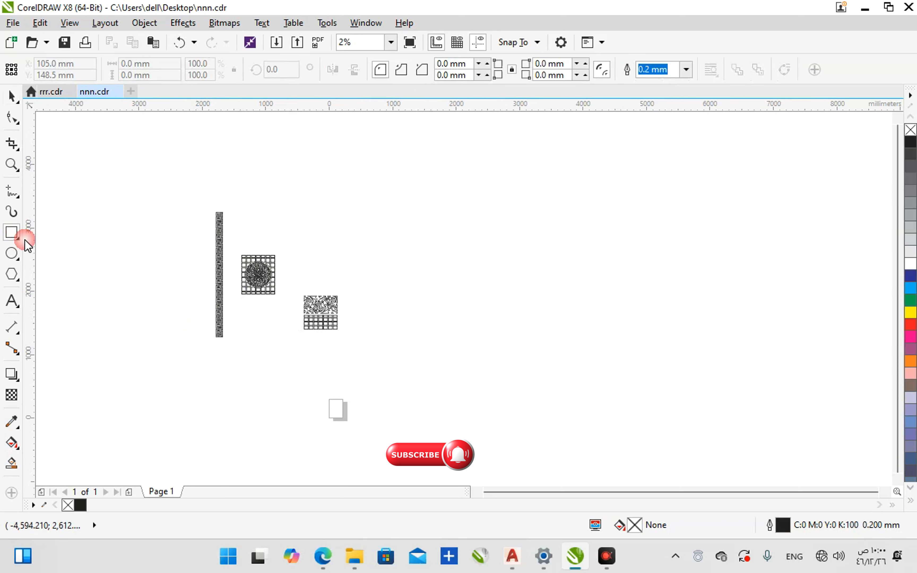
drag(403, 245, 477, 401)
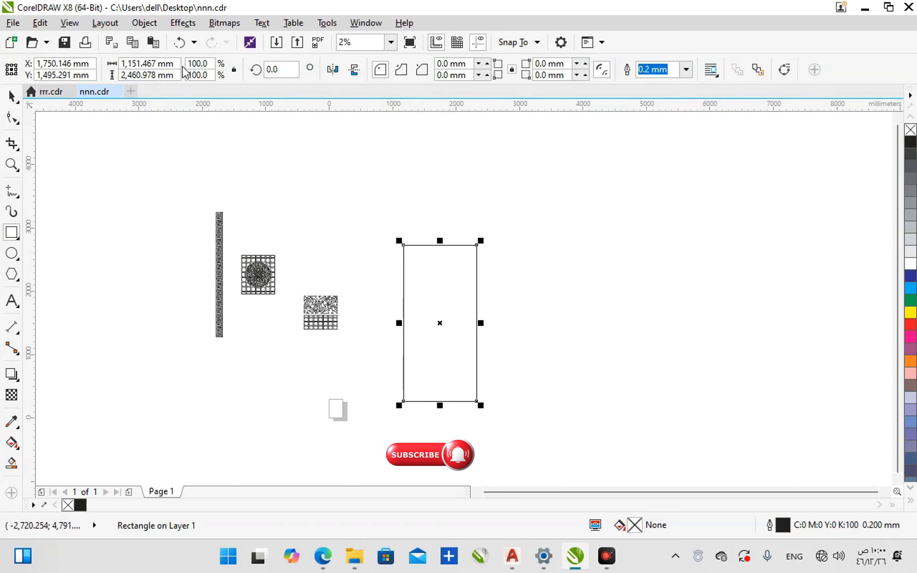
drag(179, 62, 107, 68)
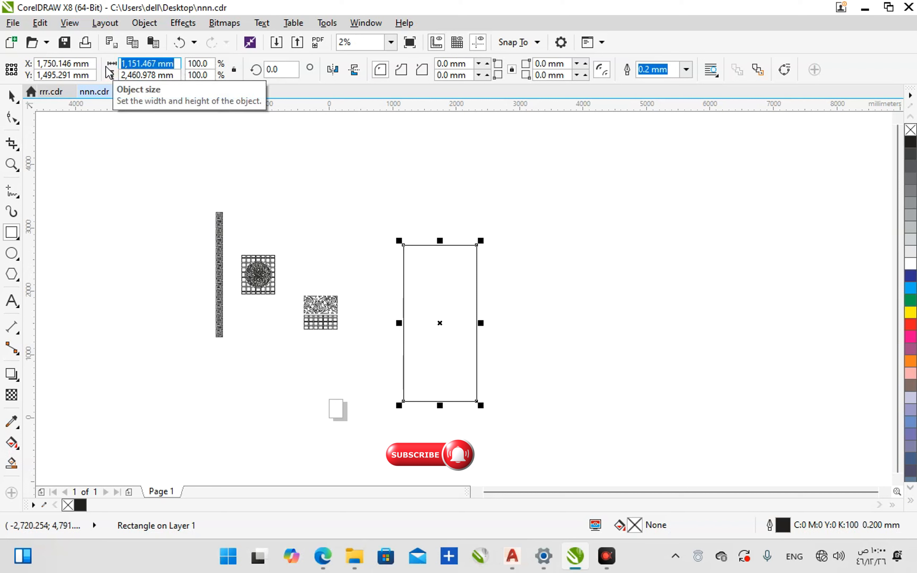
text(820)
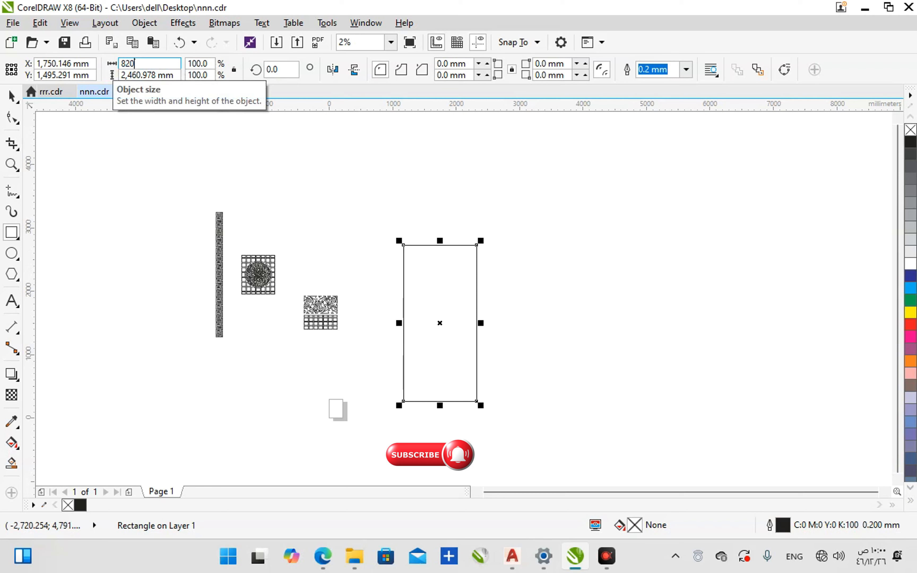
key(Tab)
text(2,00)
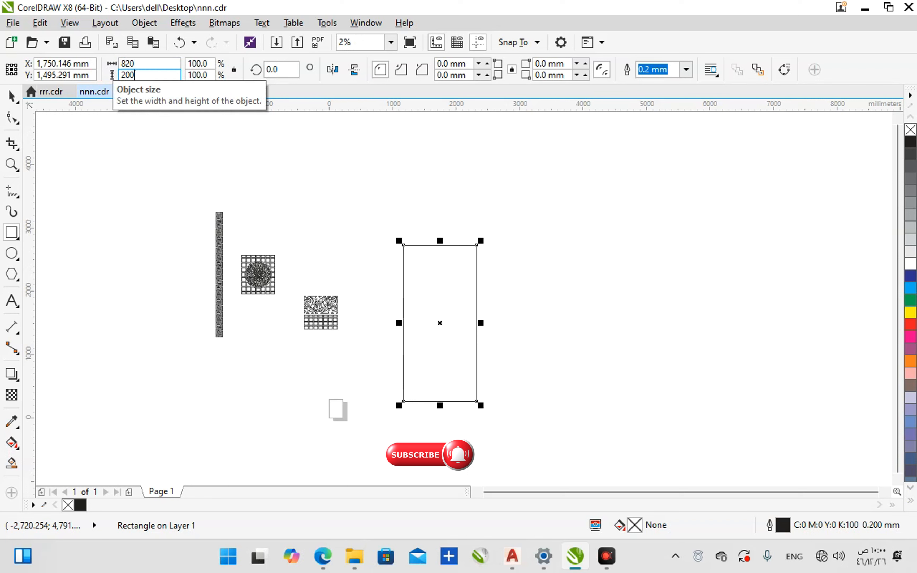
text(0)
key(Return)
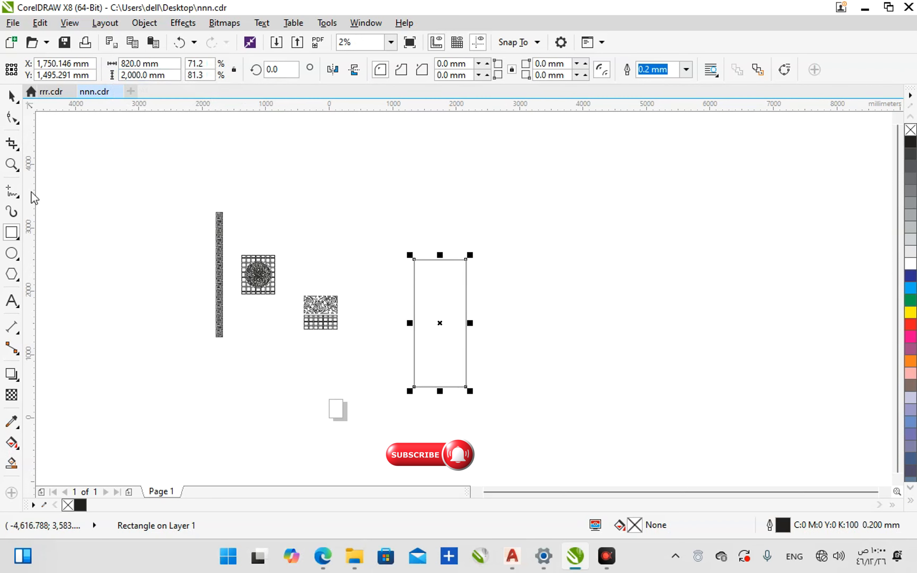
- Add a single 20 mm inside contour to the door rectangle and break the contour group apart
click(11, 375)
click(340, 69)
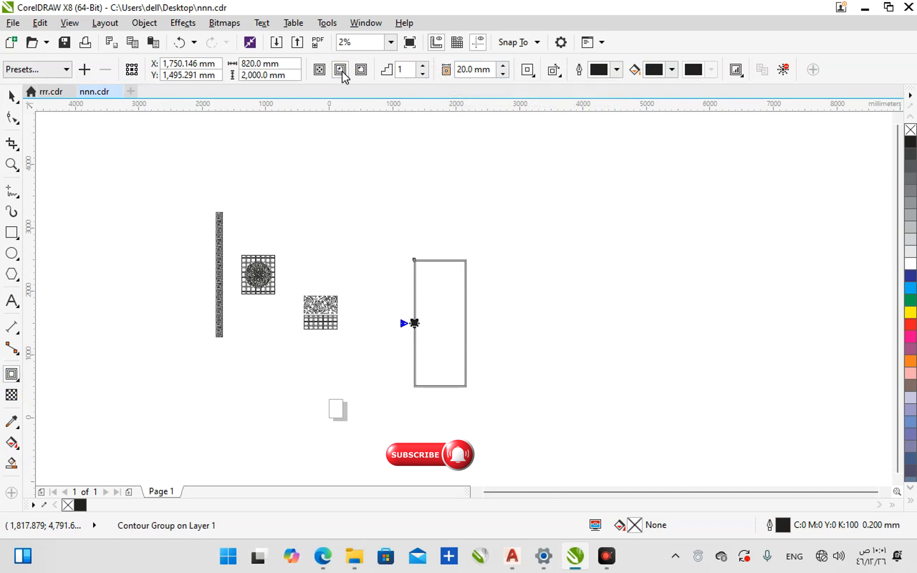
key(ctrl+k)
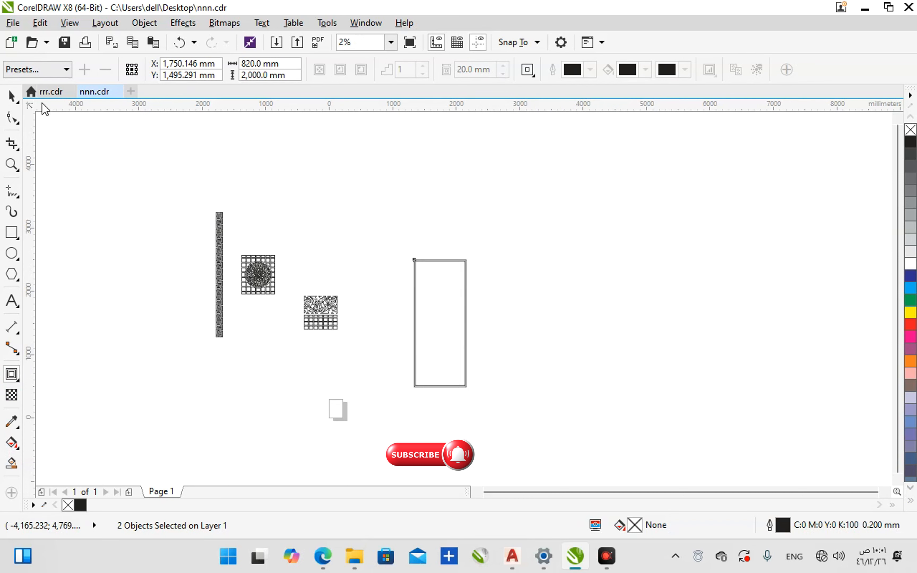
click(455, 259)
click(436, 297)
- Add a 100 mm inside contour to the 780 by 1,960 mm rectangle and separate it from its source
scroll(418, 264, up, 3)
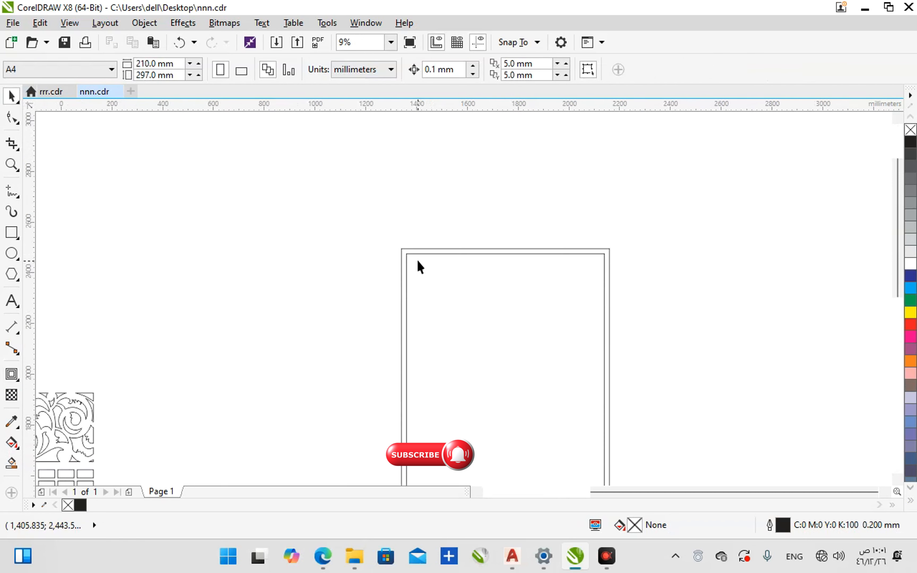
click(418, 254)
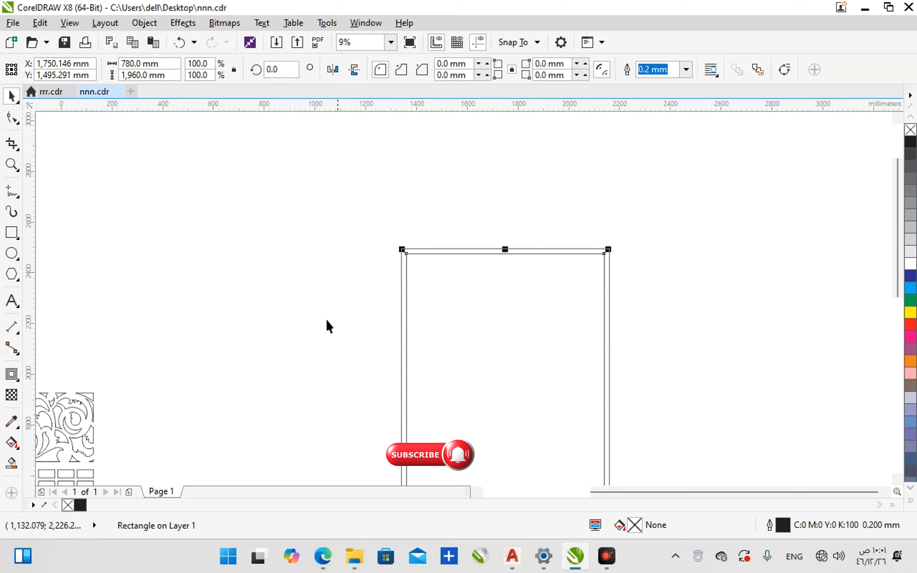
click(12, 374)
drag(493, 69, 450, 71)
text(100)
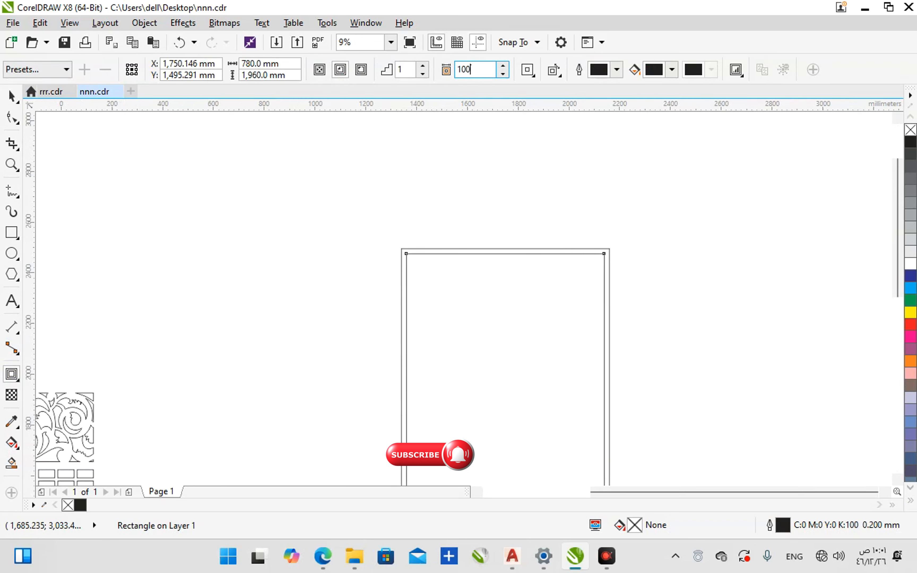
click(340, 69)
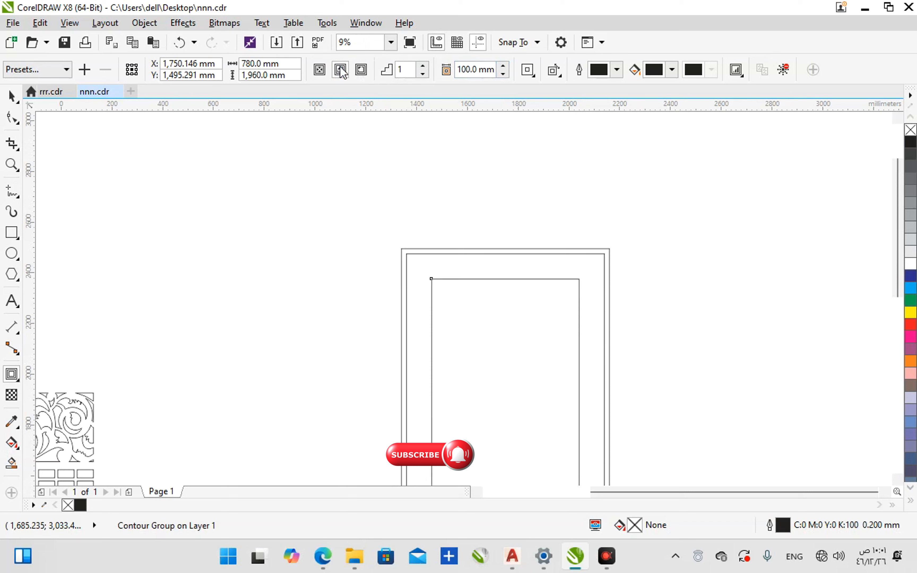
key(ctrl+k)
click(12, 97)
click(41, 119)
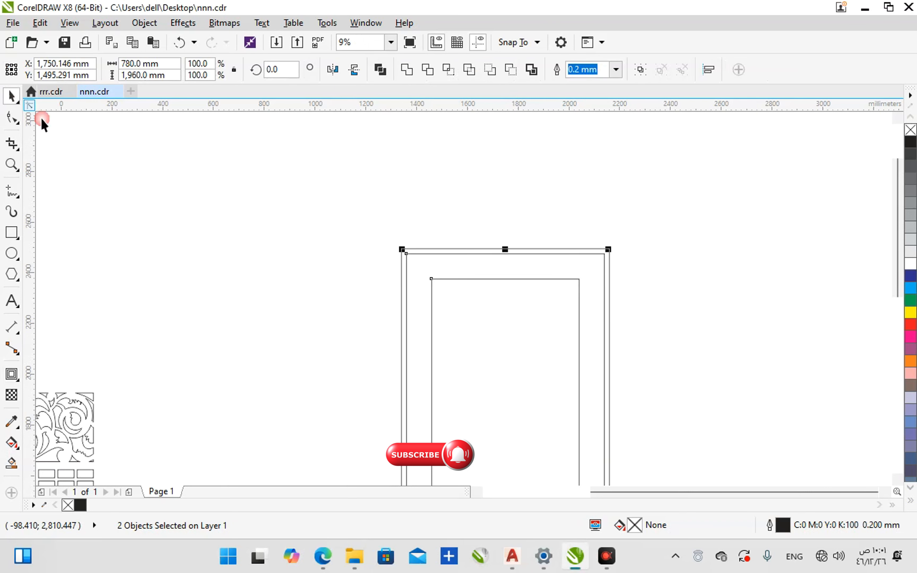
- Add a 20 mm inside contour to the 580 by 1,760 mm rectangle and break it apart
click(432, 351)
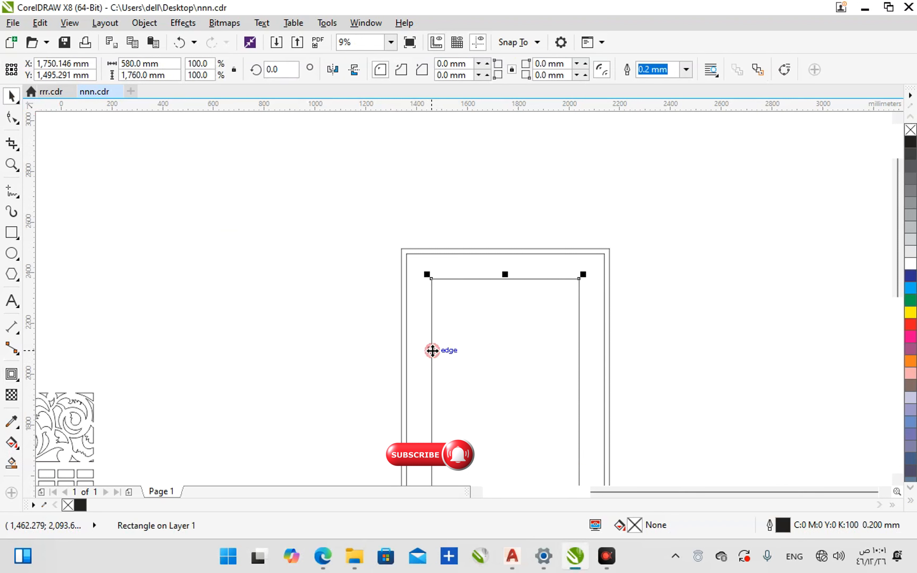
click(12, 374)
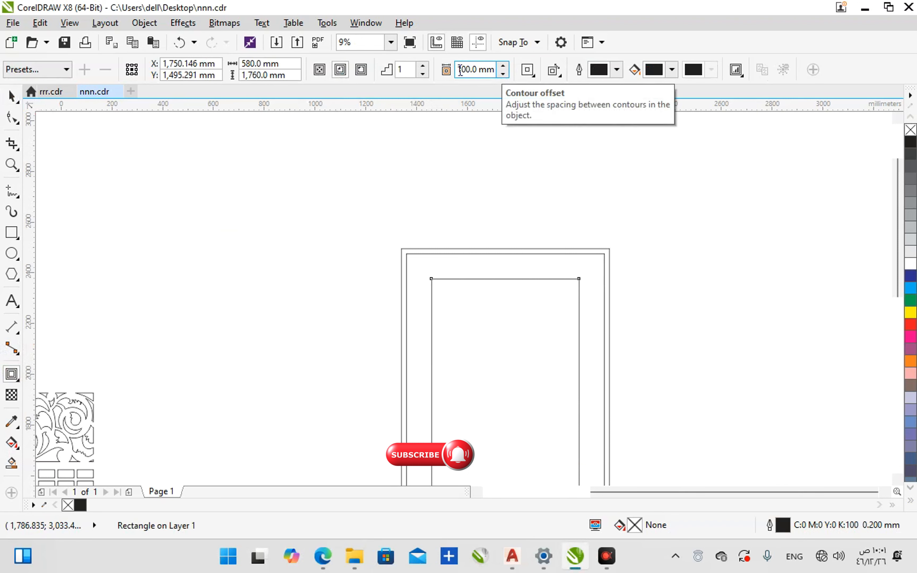
click(491, 73)
double_click(490, 73)
text(20)
key(Return)
key(ctrl+k)
click(11, 97)
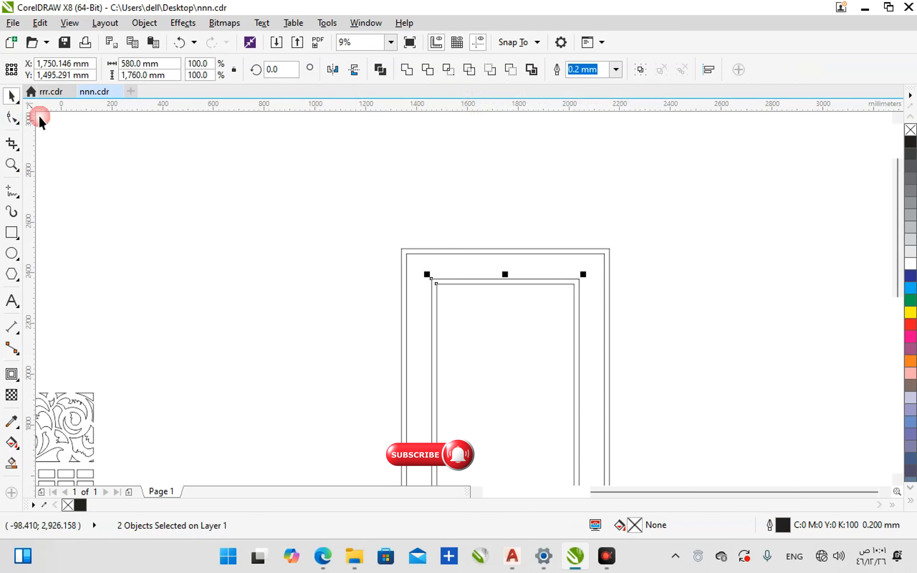
click(279, 253)
- Move the meander strip near the door frame and centre it horizontally and vertically on the frame
scroll(280, 255, down, 1)
middle_drag(351, 384, 344, 289)
scroll(329, 309, down, 1)
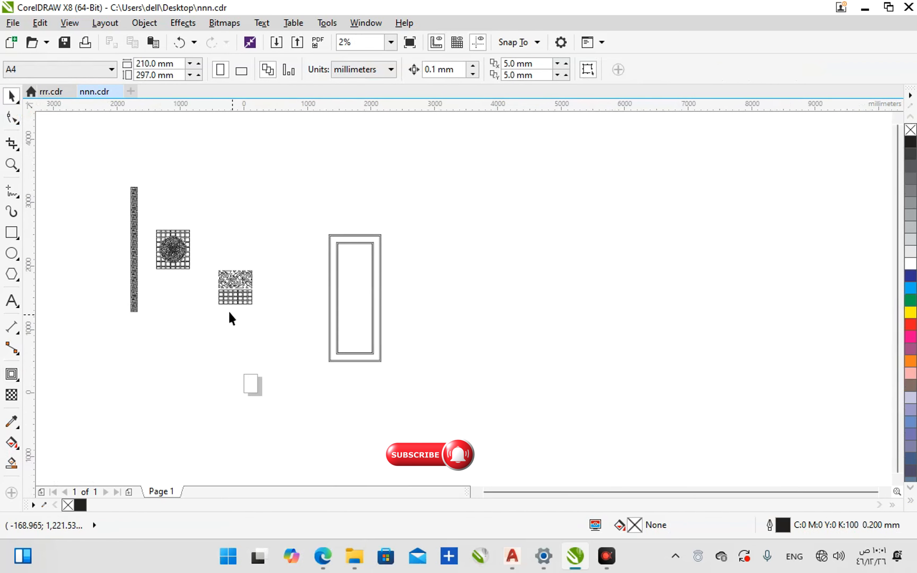
click(133, 280)
drag(133, 276, 296, 337)
scroll(341, 356, up, 1)
shift+click(326, 356)
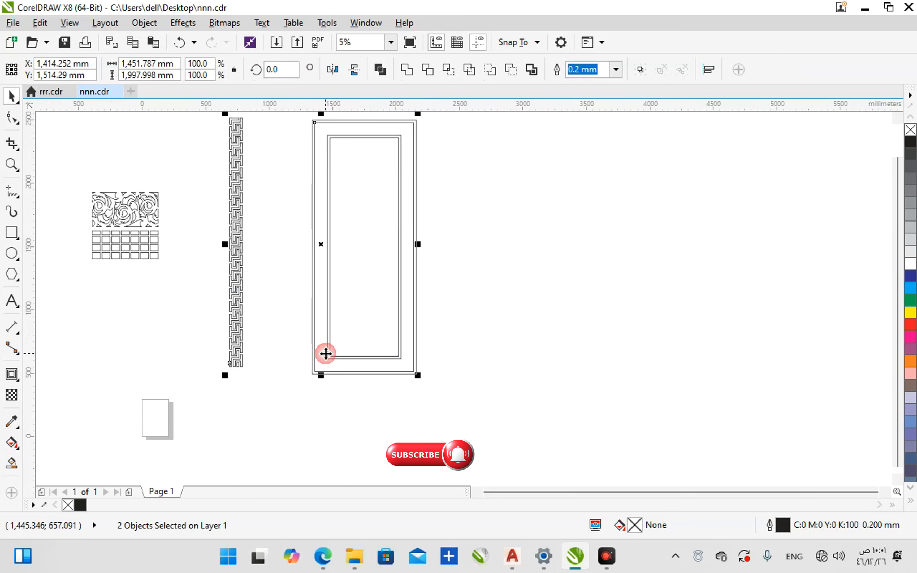
key(c)
key(e)
key(Escape)
- Give the meander strip a red outline and place it in the door's left border band
click(368, 343)
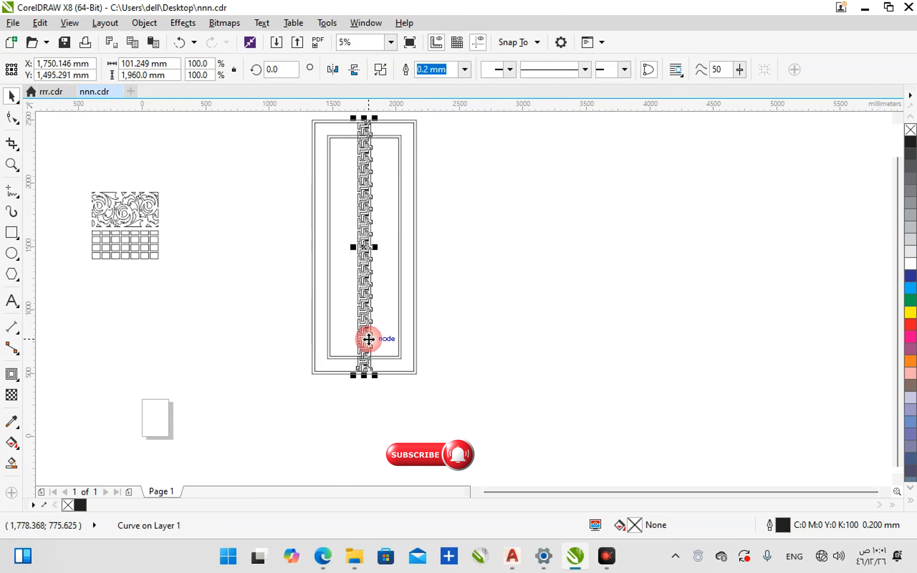
right_click(911, 324)
scroll(199, 322, up, 3)
key(Escape)
scroll(240, 363, up, 3)
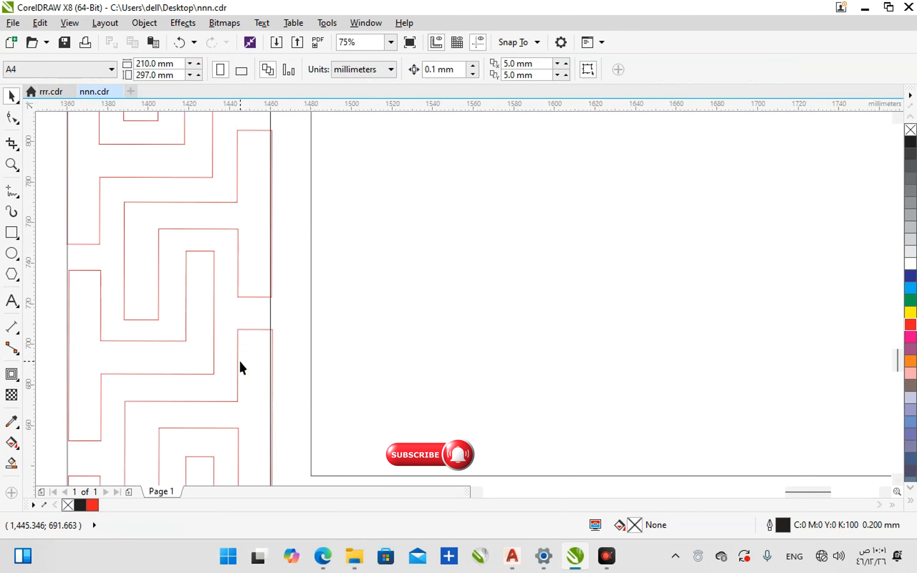
- Narrow the left meander strip to about 100 mm wide to fit its border band
scroll(243, 368, down, 3)
scroll(253, 355, down, 3)
click(266, 322)
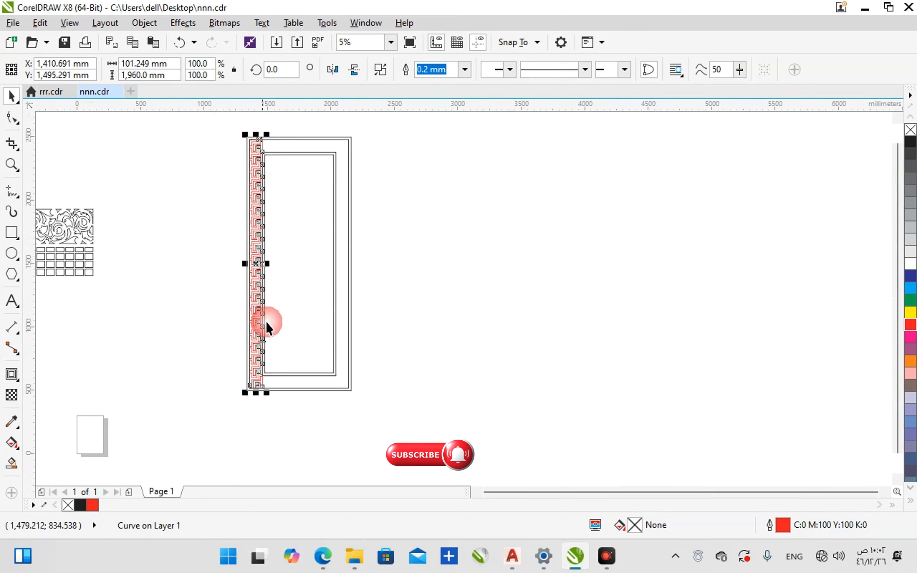
scroll(266, 322, up, 6)
drag(265, 311, 261, 311)
scroll(260, 311, down, 5)
key(Escape)
scroll(276, 234, up, 2)
scroll(276, 233, down, 2)
- Copy the red meander strip from the left border band into the door's right border band
click(270, 369)
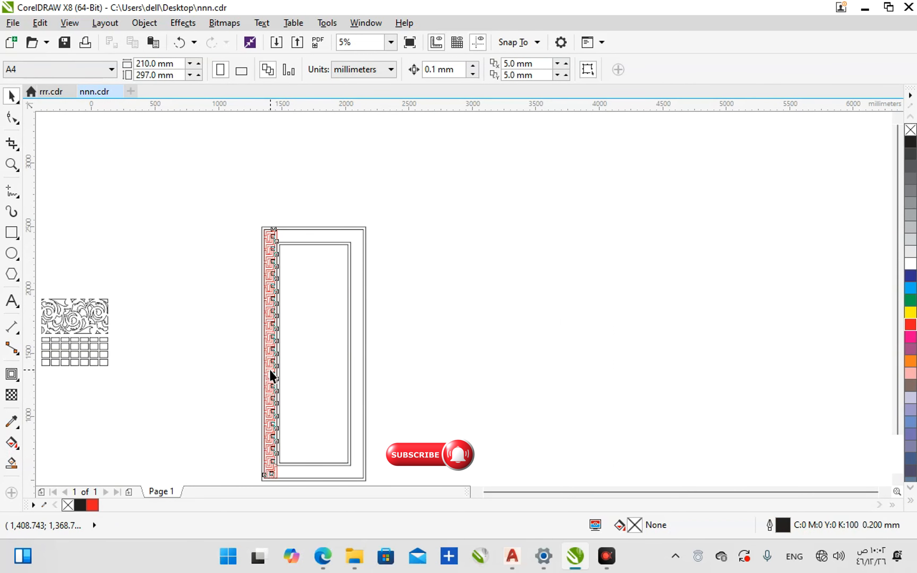
drag(270, 370, 397, 373)
scroll(329, 374, up, 2)
key(Escape)
scroll(353, 314, down, 2)
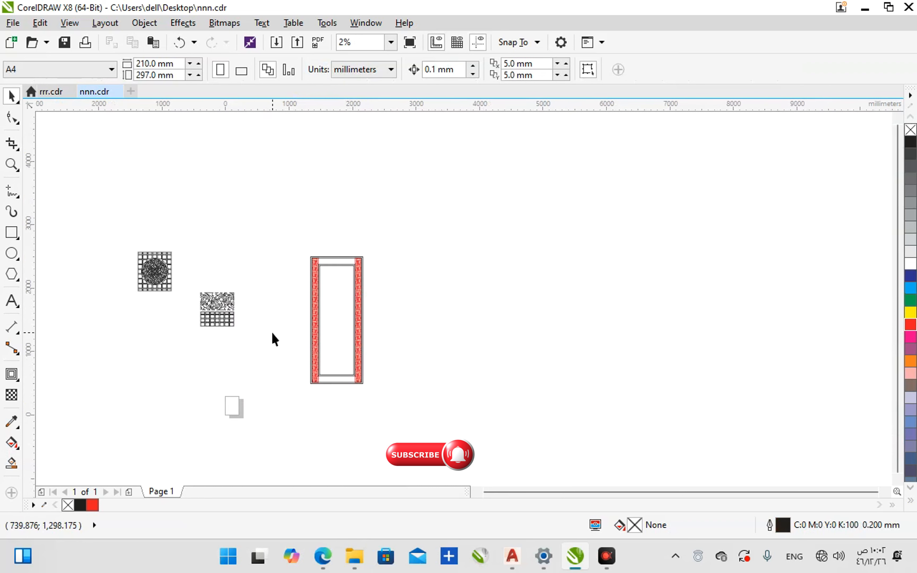
- Copy the left meander strip out to the right of the door and rotate the copy 90 degrees
click(314, 360)
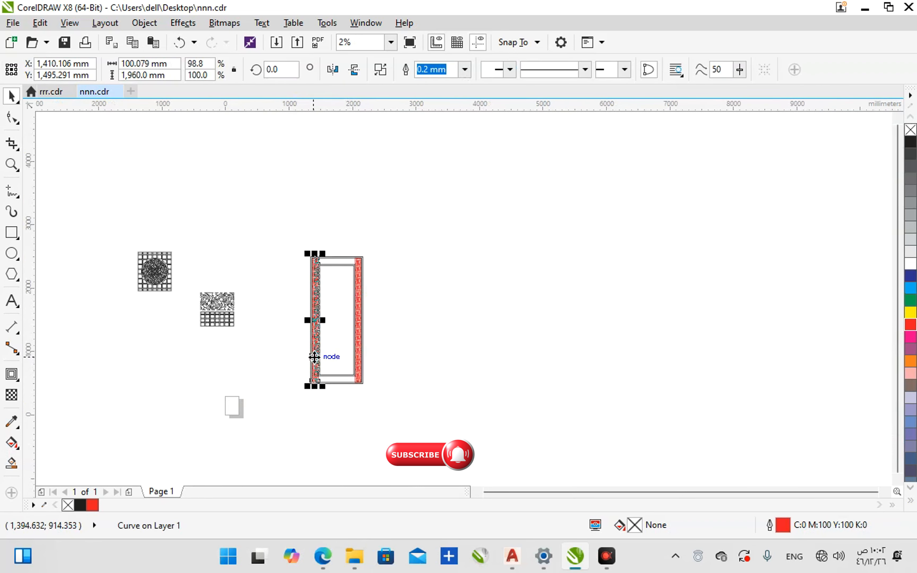
drag(315, 357, 493, 345)
click(416, 380)
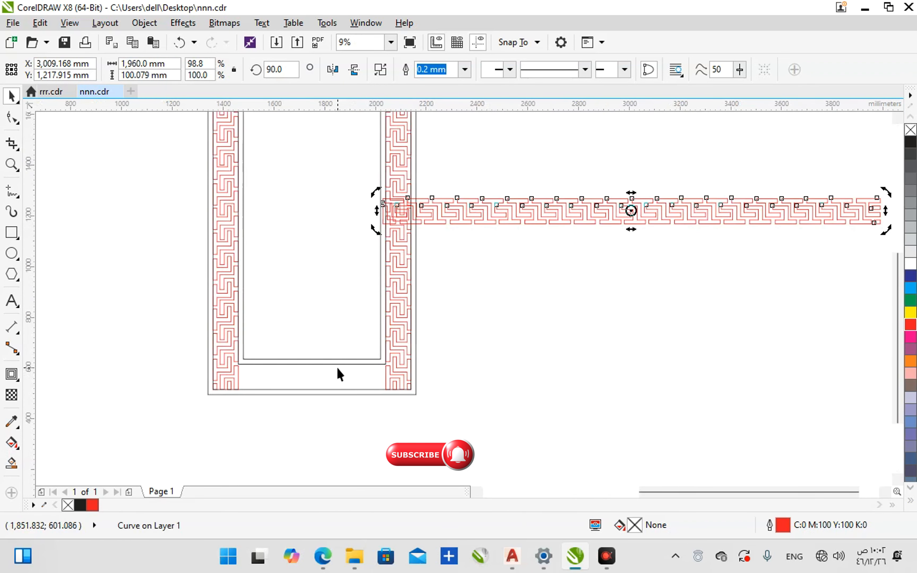
click(89, 328)
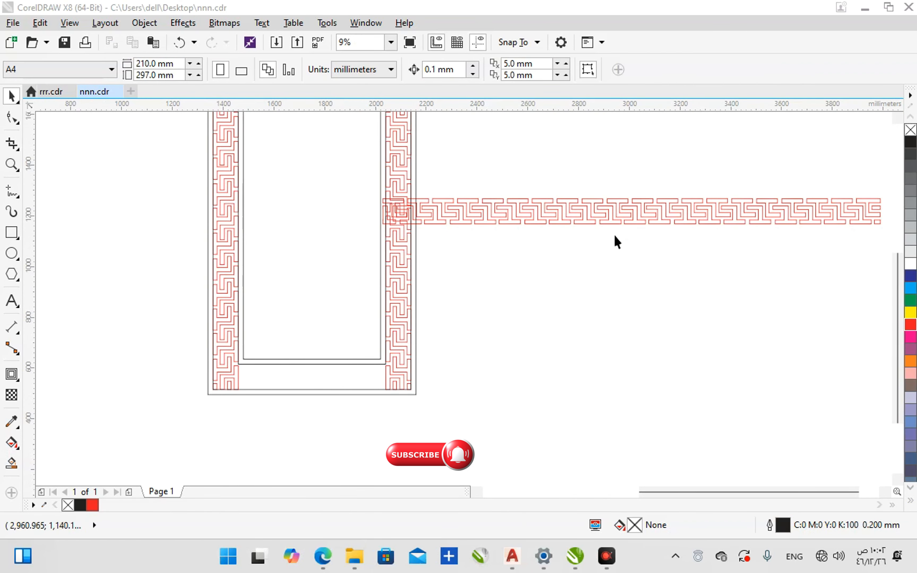
click(443, 360)
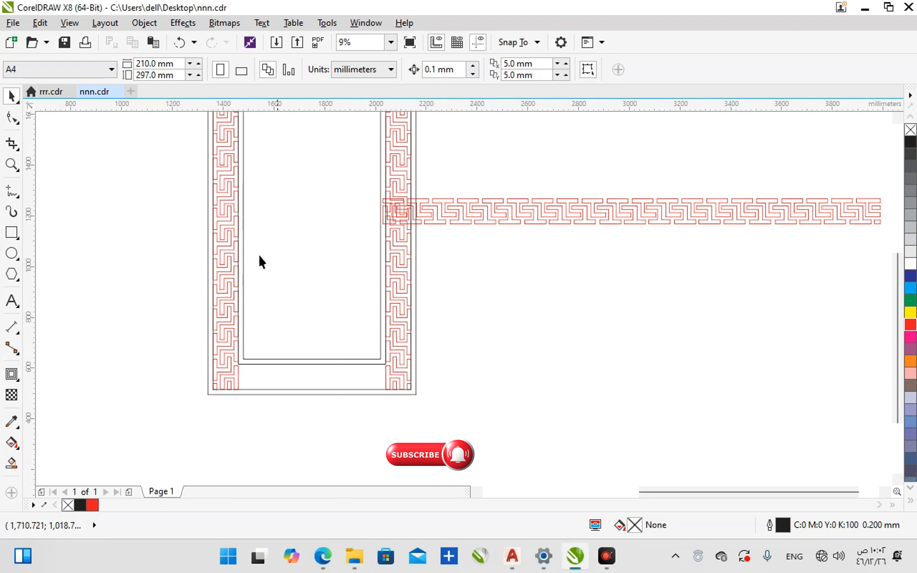
- Draw a 540 by 100 mm rectangle in the door's bottom border band, between the two side meander strips
click(11, 233)
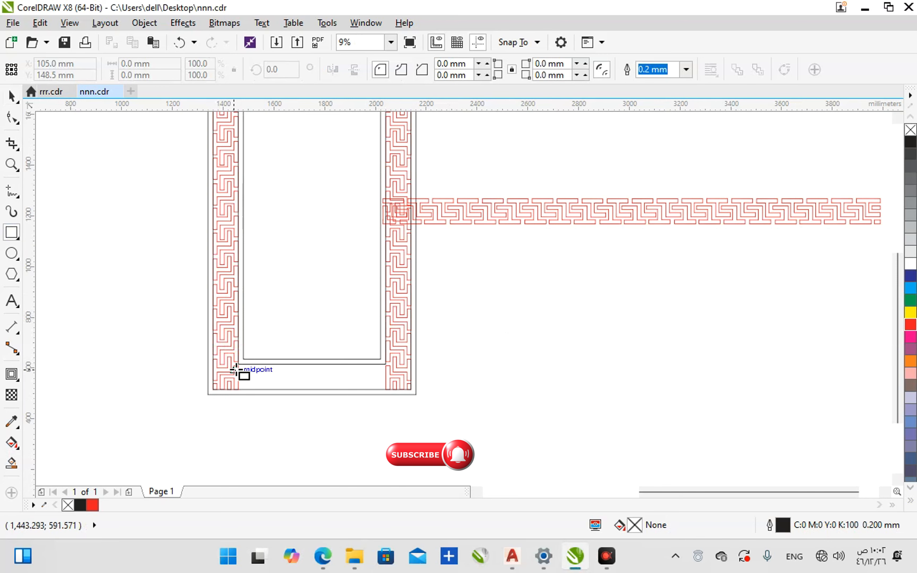
scroll(235, 370, up, 2)
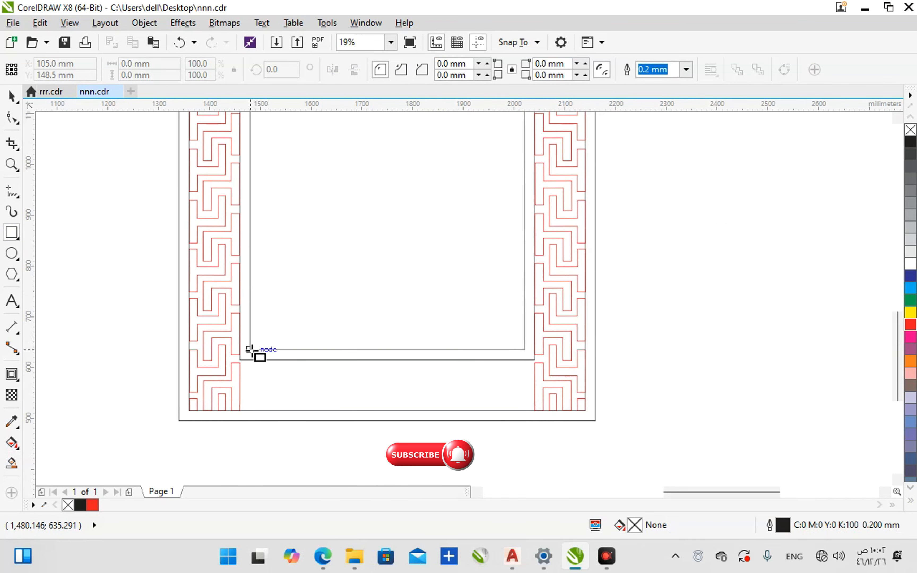
drag(250, 350, 525, 350)
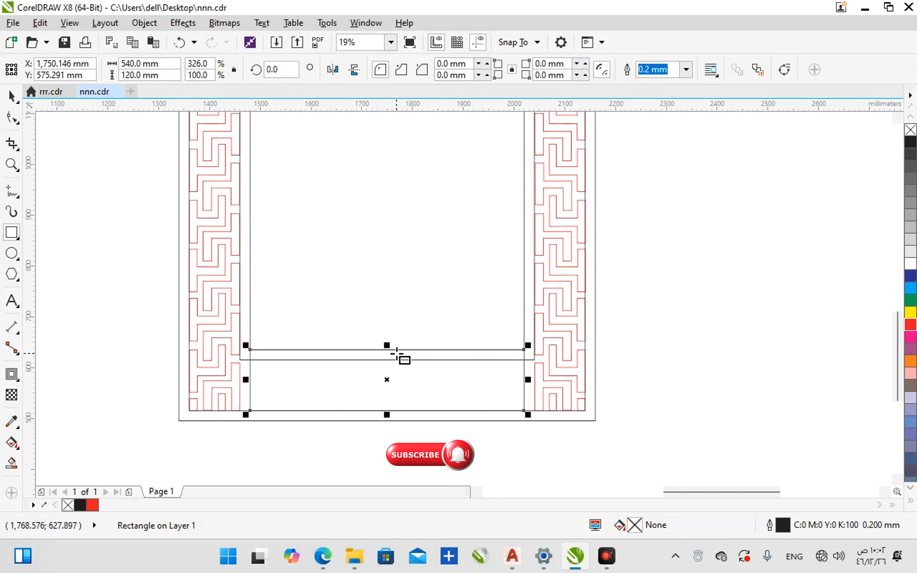
drag(387, 346, 389, 359)
key(space)
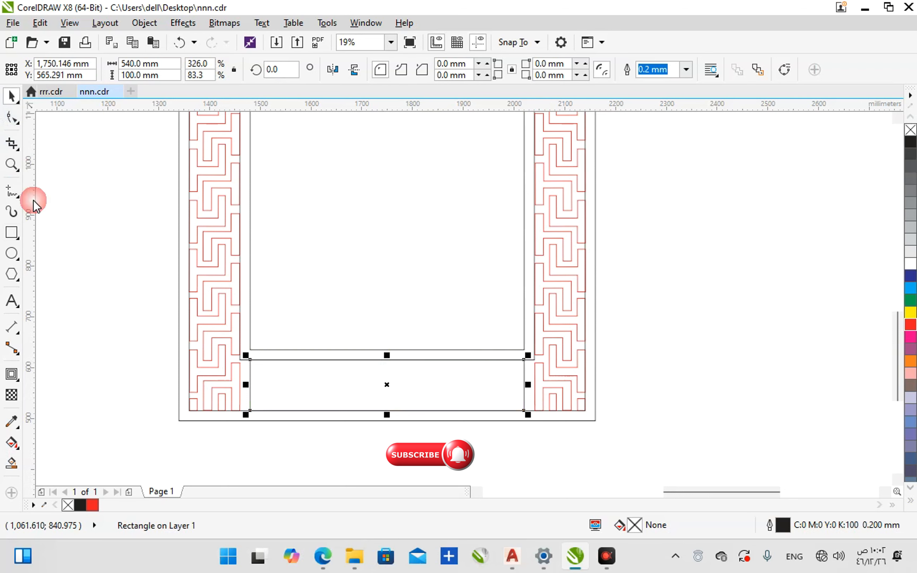
- Fill the bottom border band with a 540 mm wide piece of the horizontal meander strip and copy it into the top band
click(309, 354)
scroll(309, 354, down, 2)
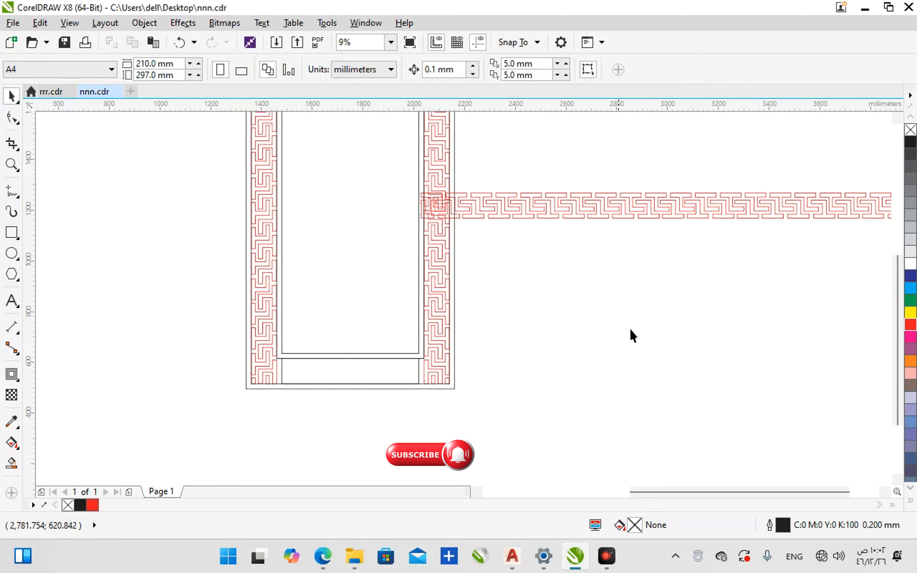
click(608, 210)
scroll(403, 397, down, 1)
drag(402, 399, 401, 149)
right_click(401, 149)
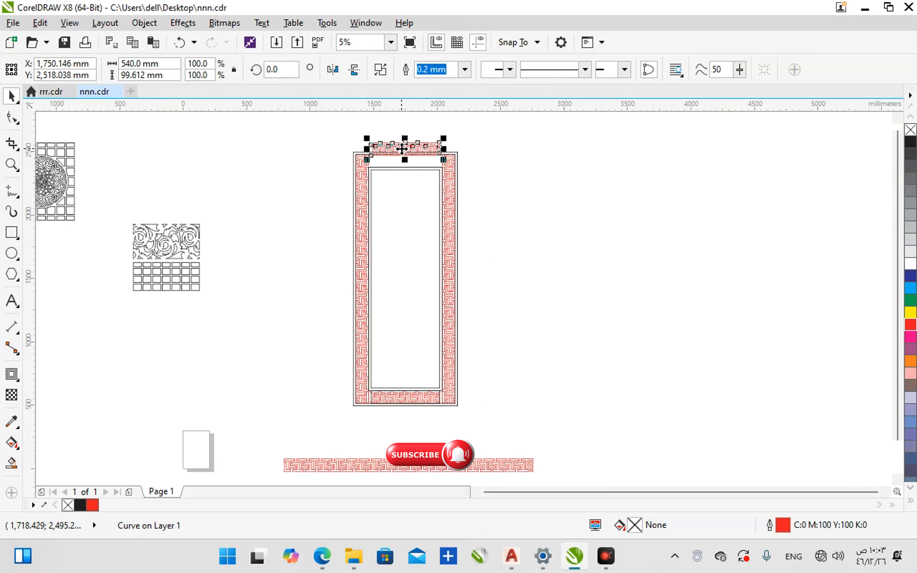
scroll(402, 149, up, 3)
ctrl+drag(375, 193, 369, 288)
- Move the leftover horizontal meander strip clear of the door, out to its right
scroll(369, 288, down, 3)
drag(366, 412, 630, 278)
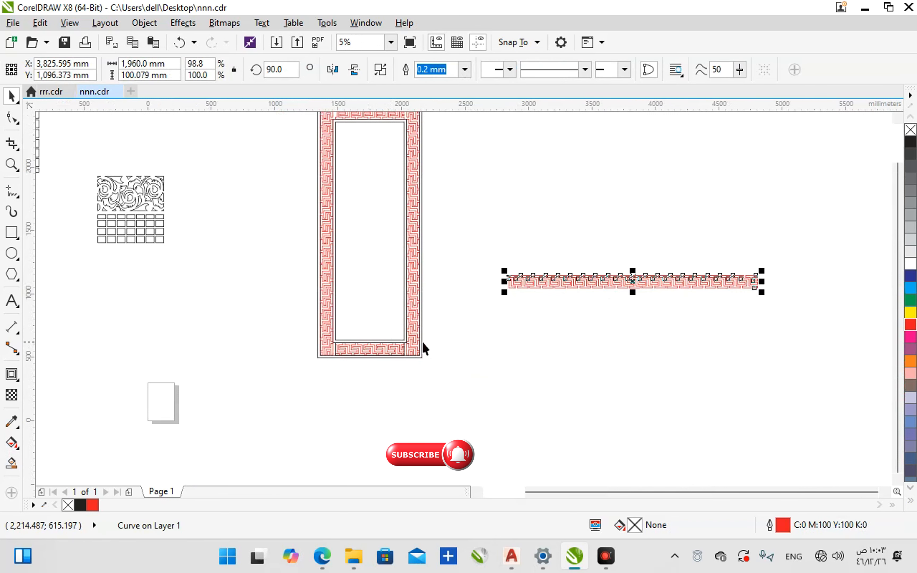
key(Escape)
- Delete the helper rectangle in the bottom band and the outer of the two rectangles around the central opening
scroll(394, 344, up, 2)
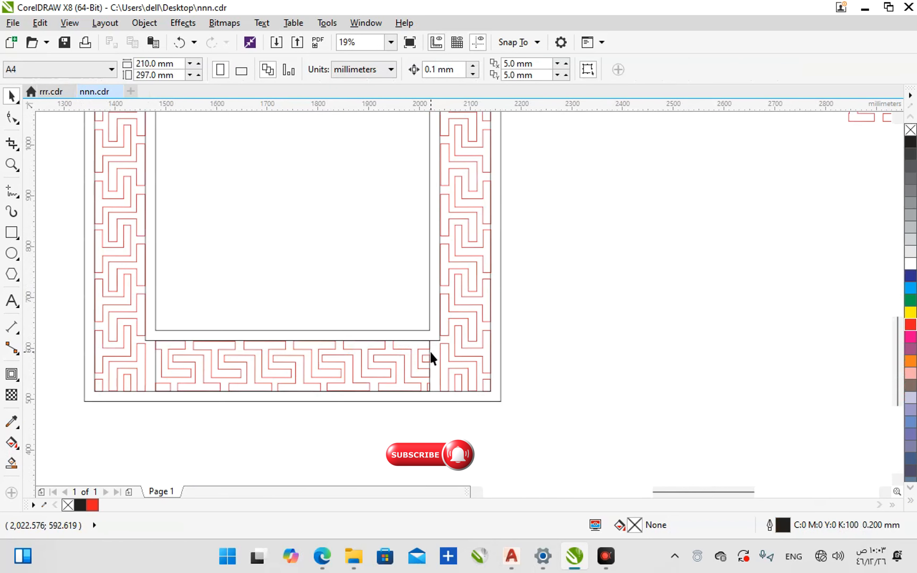
click(431, 353)
click(429, 359)
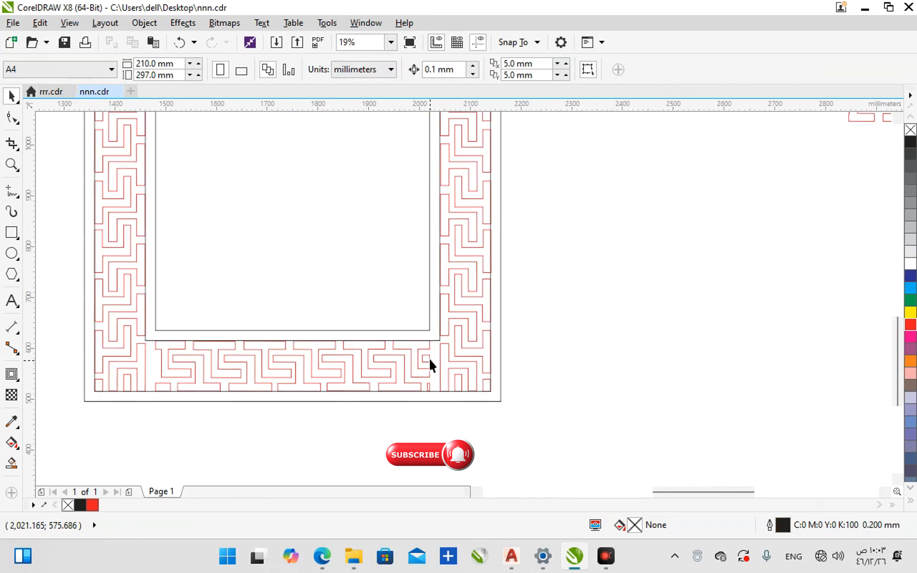
click(435, 341)
key(Delete)
- Centre the medallion-and-grid piece horizontally and vertically in the door's inner rectangle
scroll(395, 439, down, 2)
middle_drag(220, 308, 415, 309)
click(205, 220)
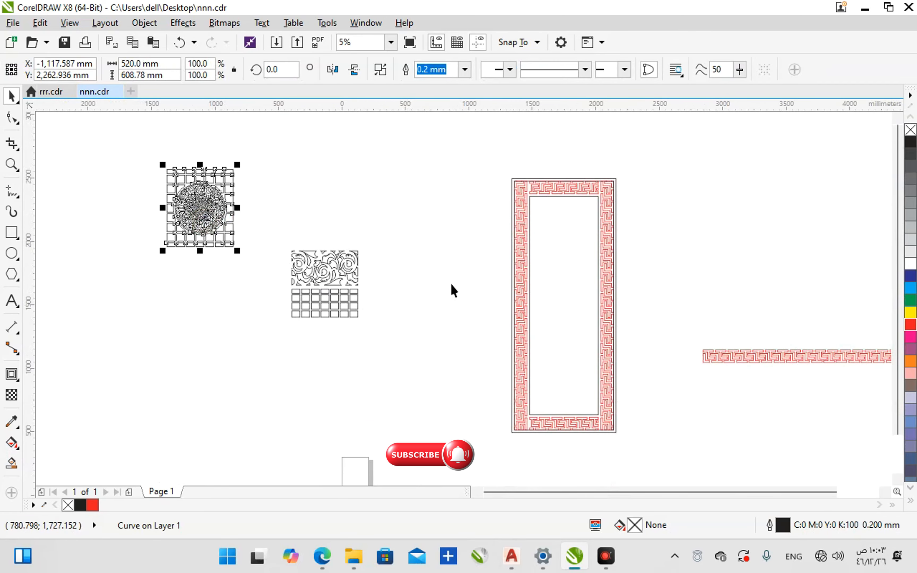
shift+click(529, 338)
key(c)
key(e)
key(Escape)
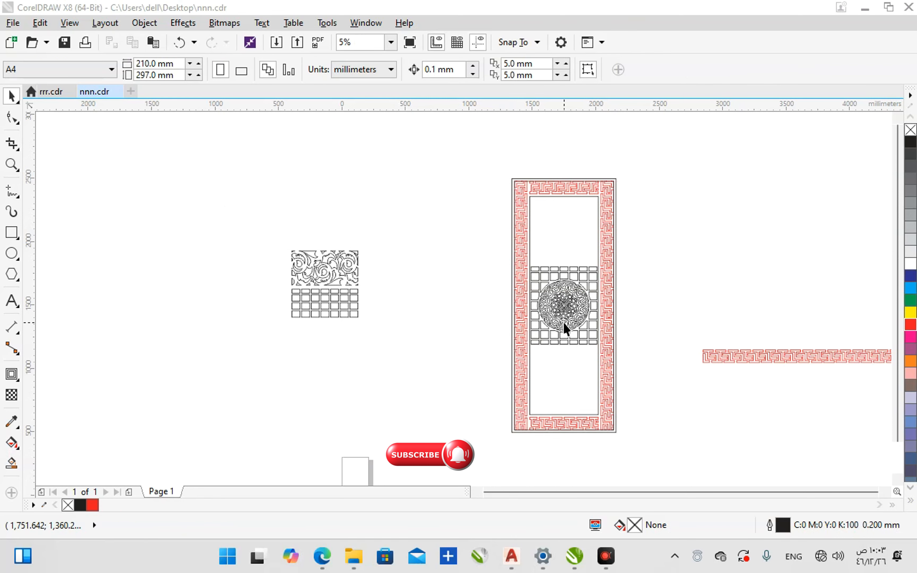
- Enlarge the medallion piece proportionally from its centre to 540 mm wide so it spans the inner rectangle
click(564, 323)
scroll(580, 337, up, 4)
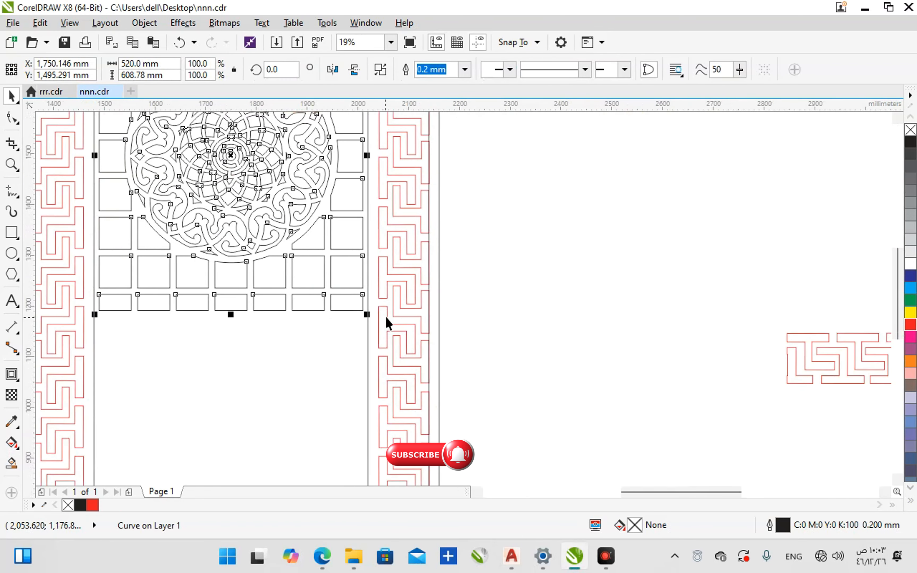
scroll(385, 317, up, 2)
drag(338, 314, 348, 338)
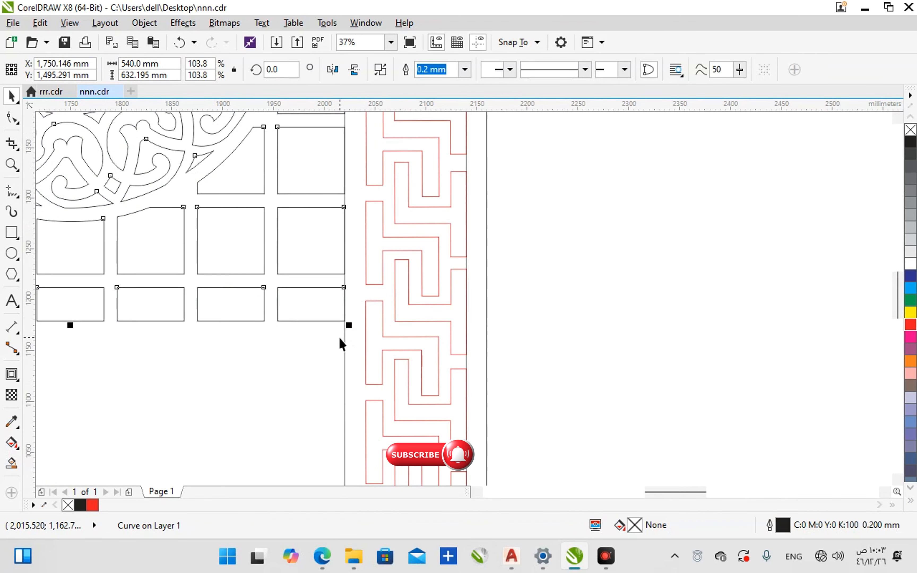
- Give the floral-and-grid piece beside the door a green outline
scroll(446, 332, down, 4)
scroll(448, 397, down, 1)
click(156, 300)
right_click(911, 303)
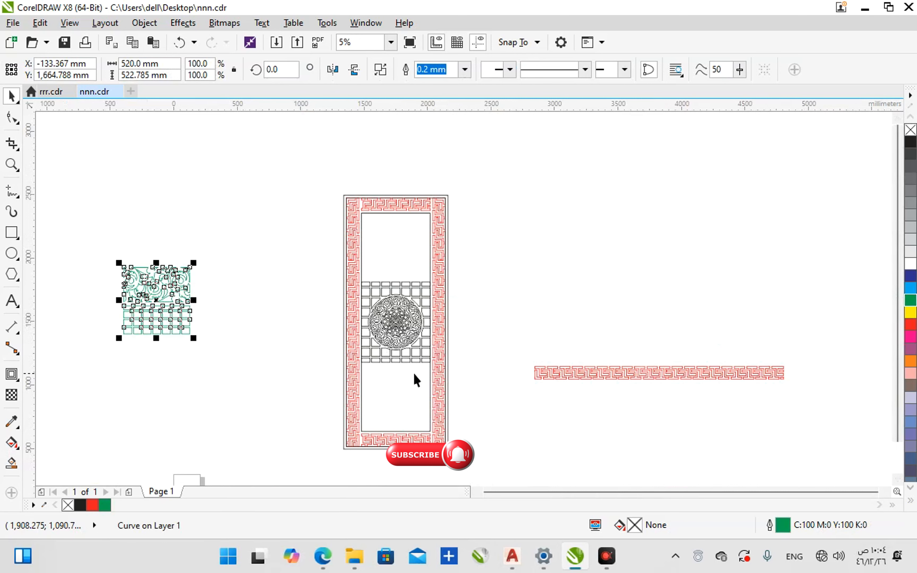
shift+click(384, 377)
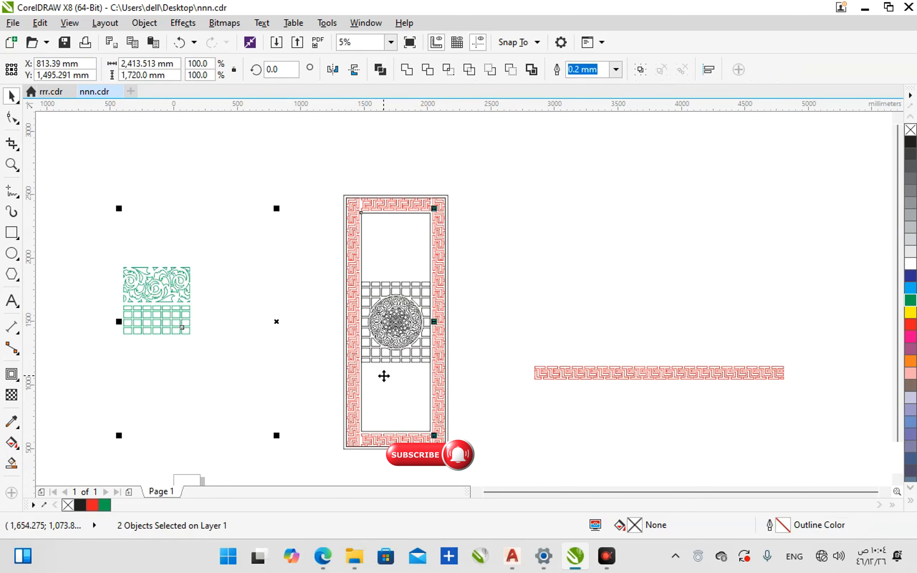
key(c)
key(e)
scroll(385, 376, down, 1)
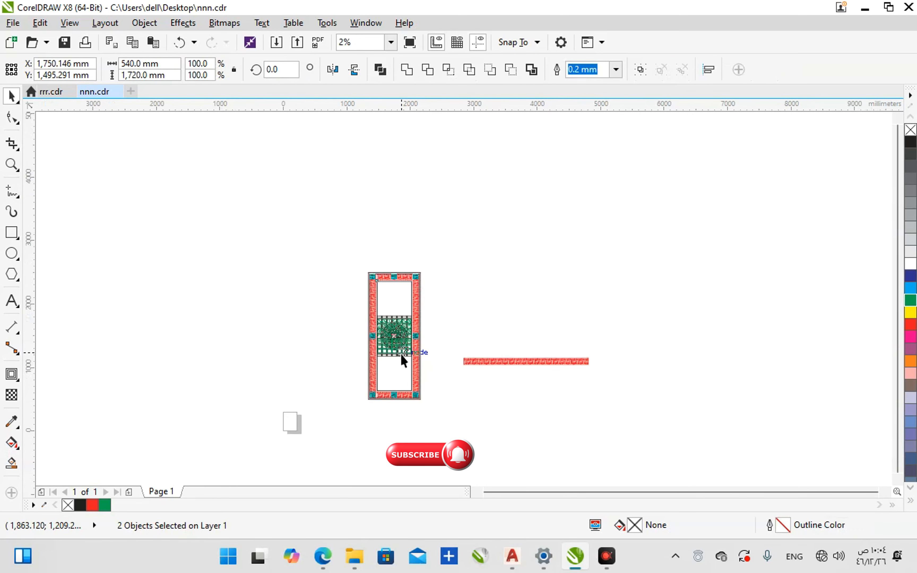
key(ctrl+z)
key(ctrl+z)
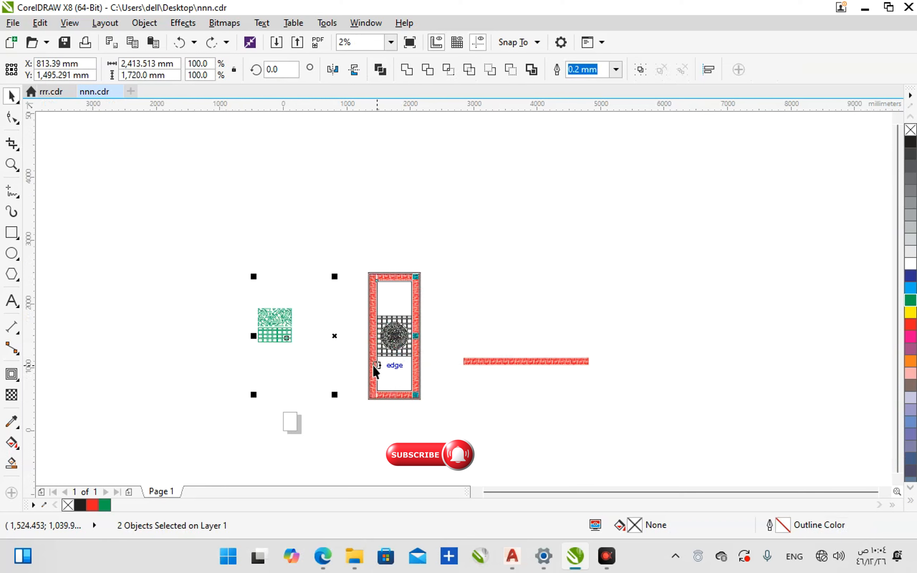
key(Escape)
- Centre the green floral-and-grid piece horizontally and vertically in the door's inner rectangle
click(281, 338)
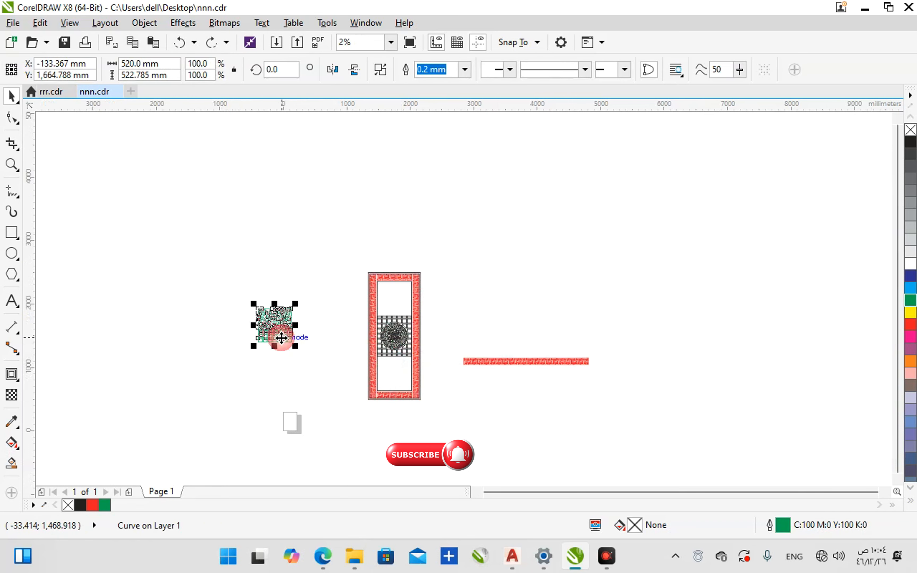
shift+click(380, 370)
key(c)
key(e)
key(e)
scroll(390, 351, up, 1)
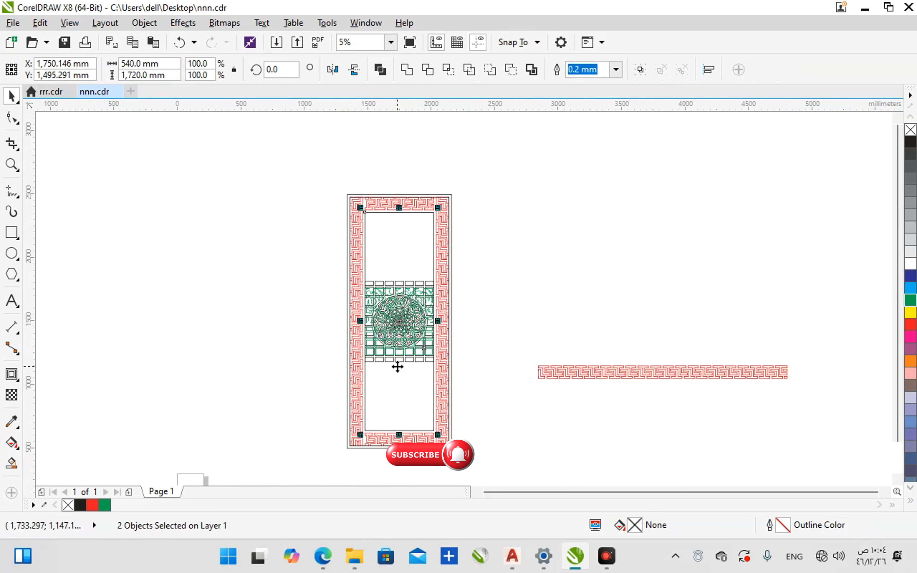
key(Escape)
- Move the green floral-and-grid piece straight down into the space below the medallion panel
scroll(399, 356, up, 2)
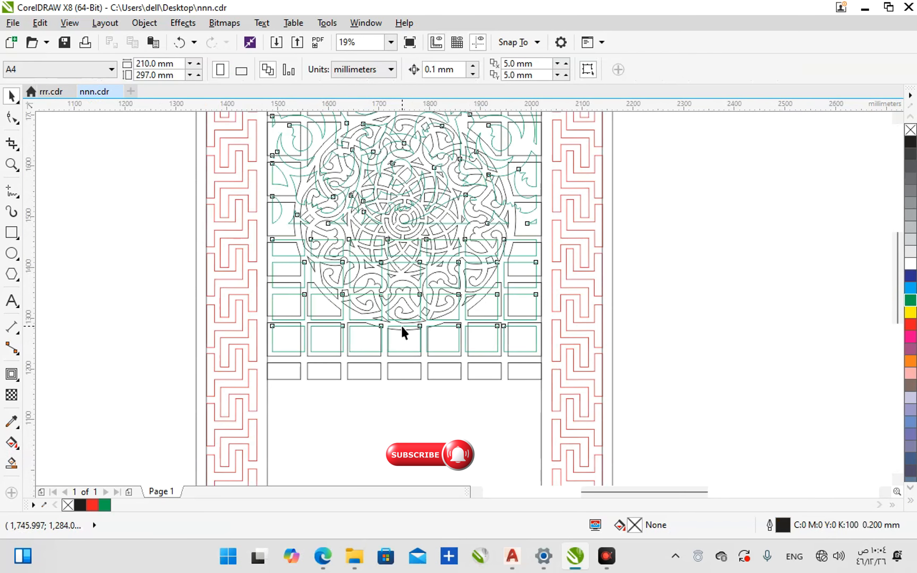
click(403, 332)
scroll(401, 334, down, 1)
drag(401, 285, 410, 431)
middle_drag(438, 383, 405, 282)
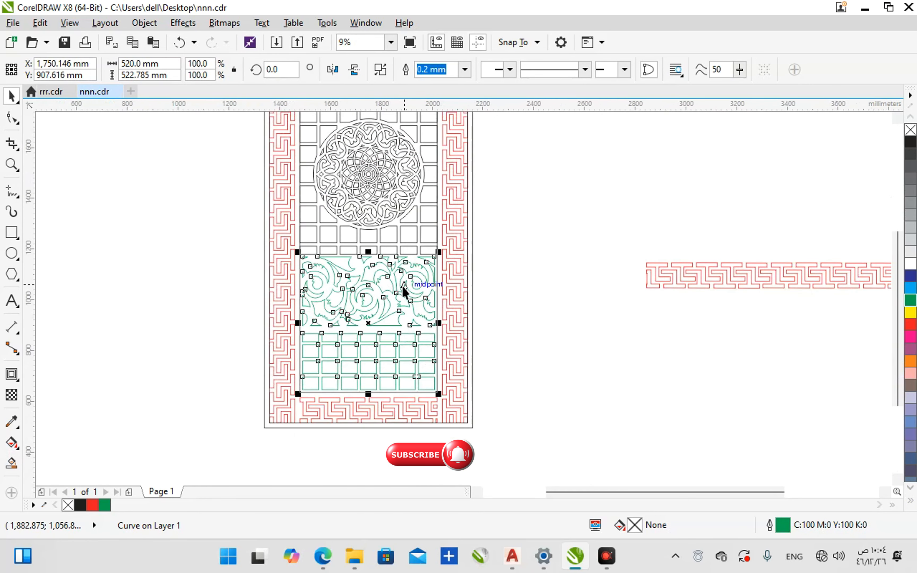
- Enlarge the green piece proportionally to 540 mm wide and move it out to the left of the door
scroll(443, 255, up, 1)
scroll(446, 260, up, 3)
scroll(434, 260, down, 4)
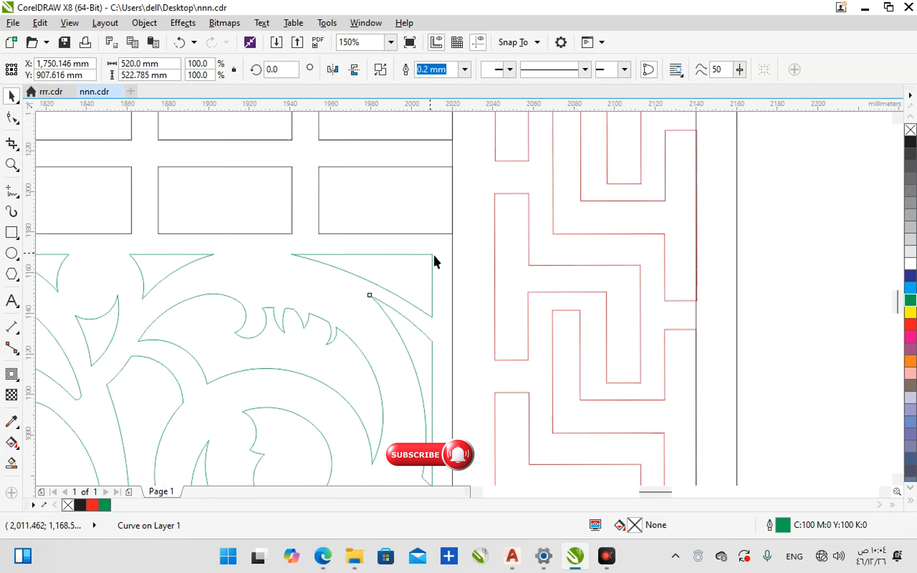
scroll(434, 318, up, 1)
scroll(430, 332, up, 2)
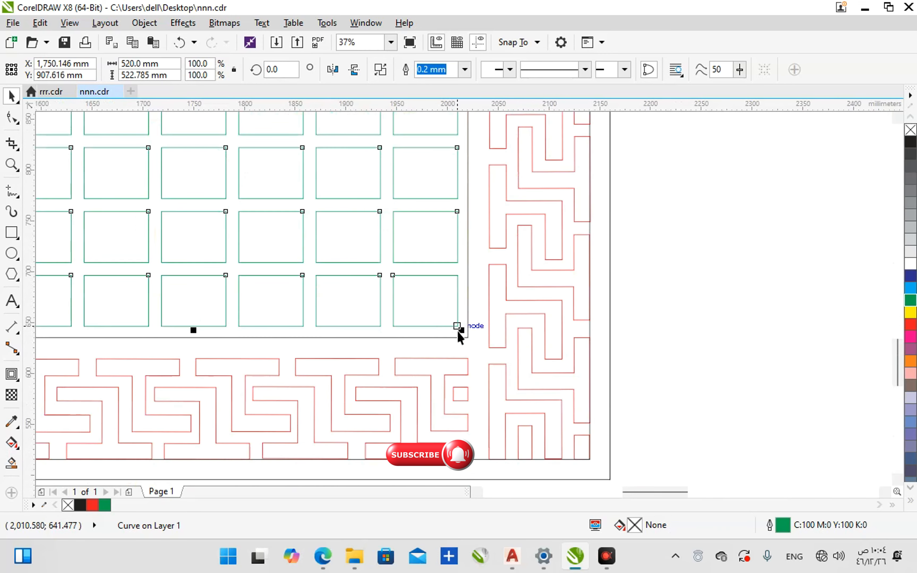
drag(463, 331, 311, 348)
scroll(467, 363, down, 2)
scroll(464, 383, down, 1)
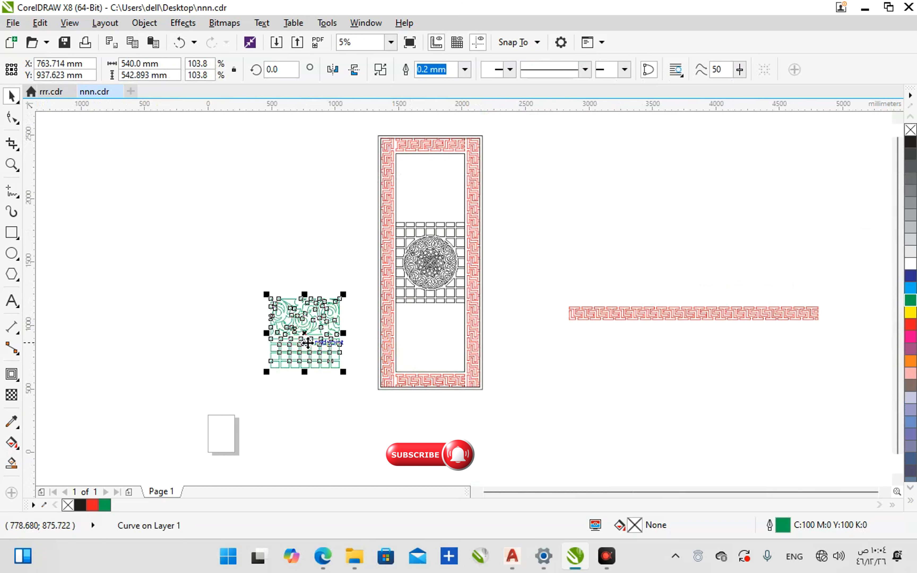
- Break the green floral-and-grid curve apart into separate objects and clear the selection
key(Escape)
click(383, 70)
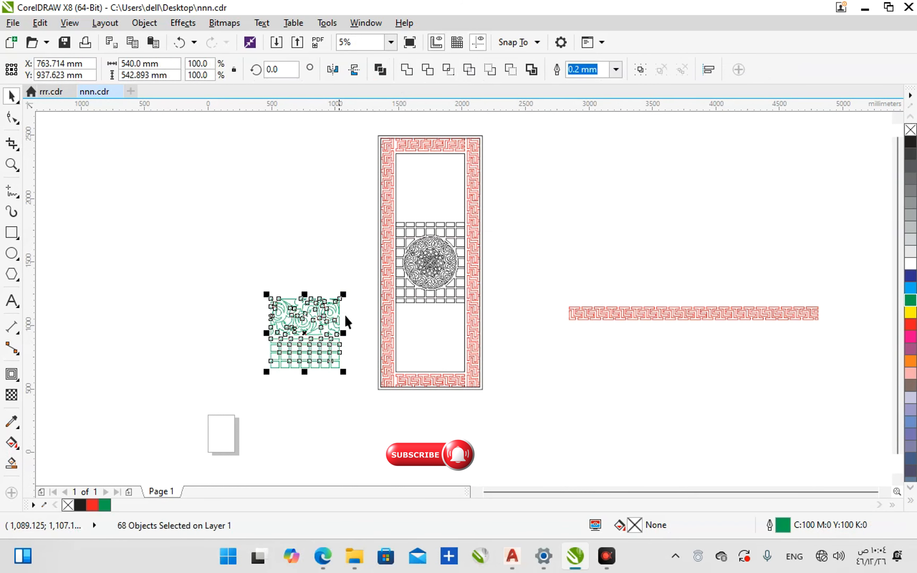
click(346, 315)
- Set the nudge distance to 10 mm and nudge the green grid cells up once toward the floral pattern
scroll(343, 327, up, 1)
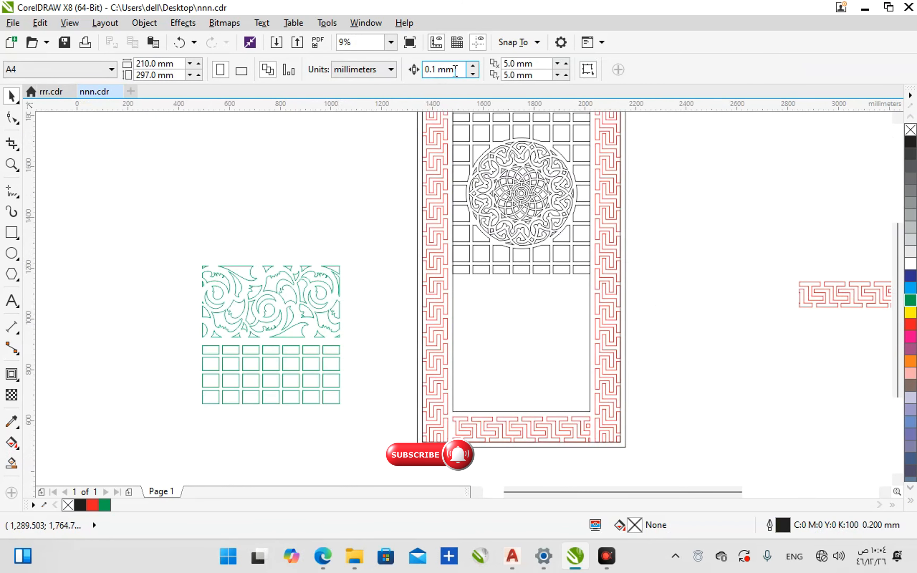
drag(457, 70, 420, 70)
text(10)
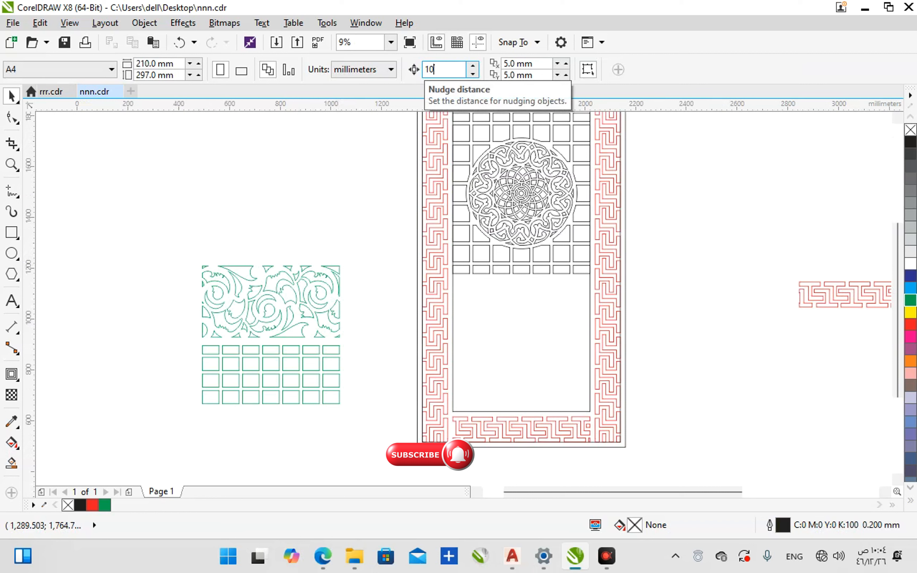
key(Return)
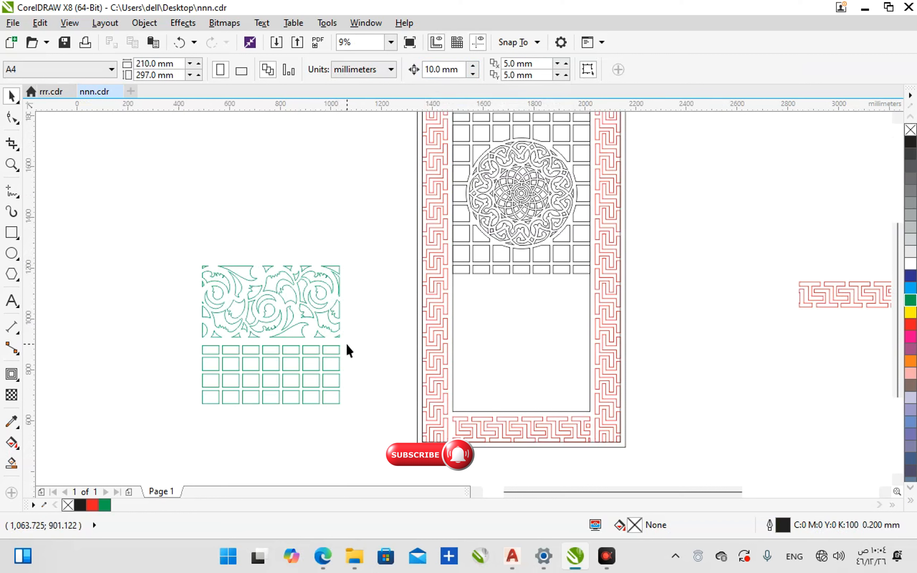
drag(331, 360, 190, 426)
key(Up)
- Measure the vertical gap between the green floral pattern and the grid cells with the Dimension tool
scroll(295, 352, up, 2)
click(11, 327)
drag(286, 293, 286, 317)
scroll(308, 359, down, 2)
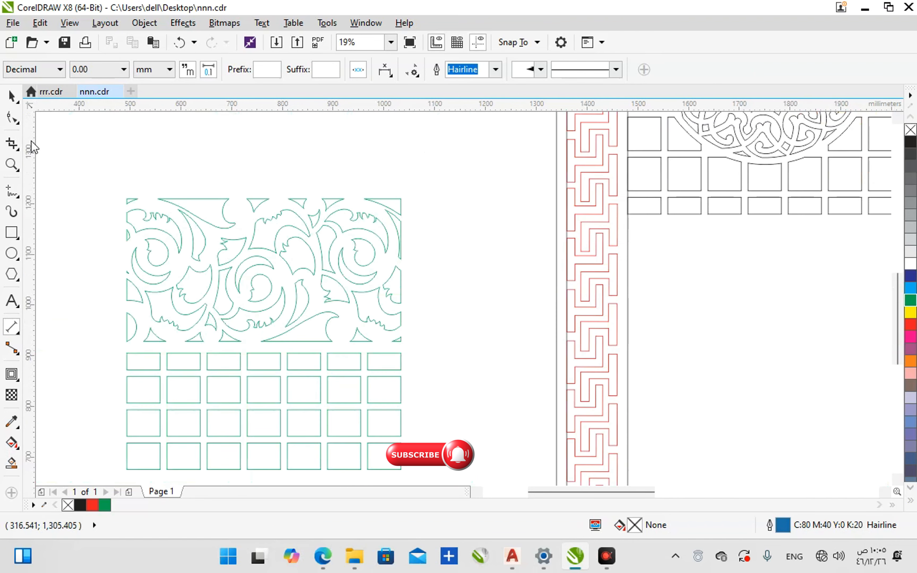
click(12, 96)
- Combine the green floral and grid objects into one curve and snap it directly beneath the medallion panel in the door
scroll(271, 280, down, 2)
drag(347, 224, 162, 418)
click(381, 69)
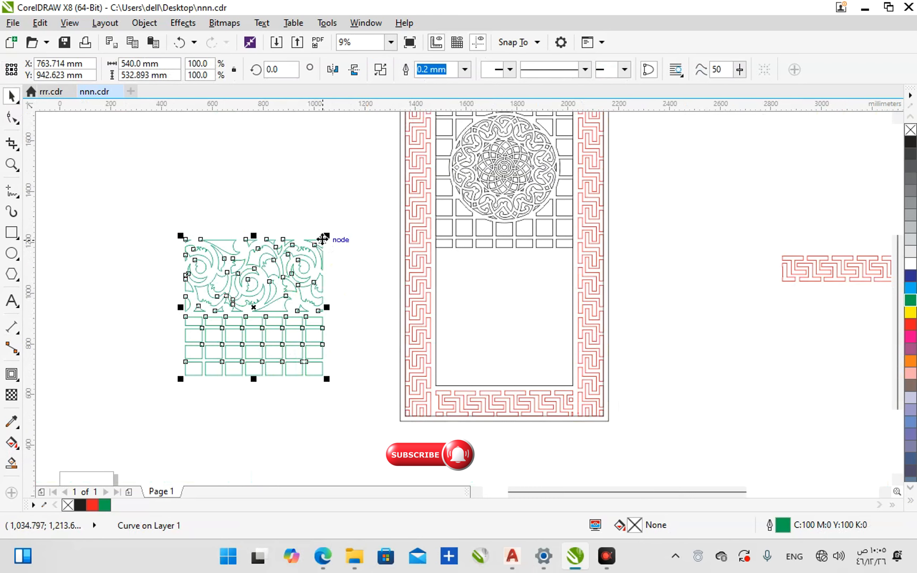
drag(323, 239, 662, 258)
scroll(549, 248, up, 5)
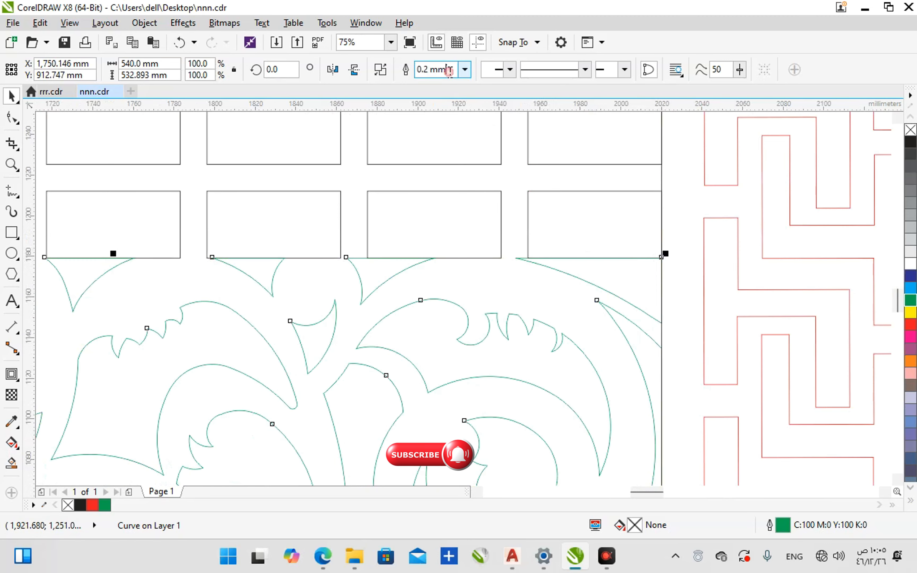
click(409, 71)
text(23)
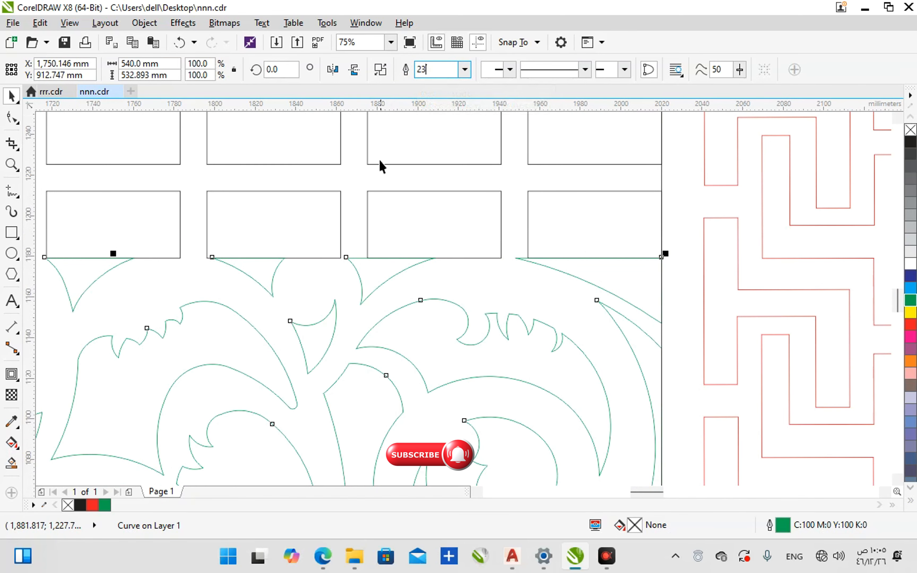
key(Return)
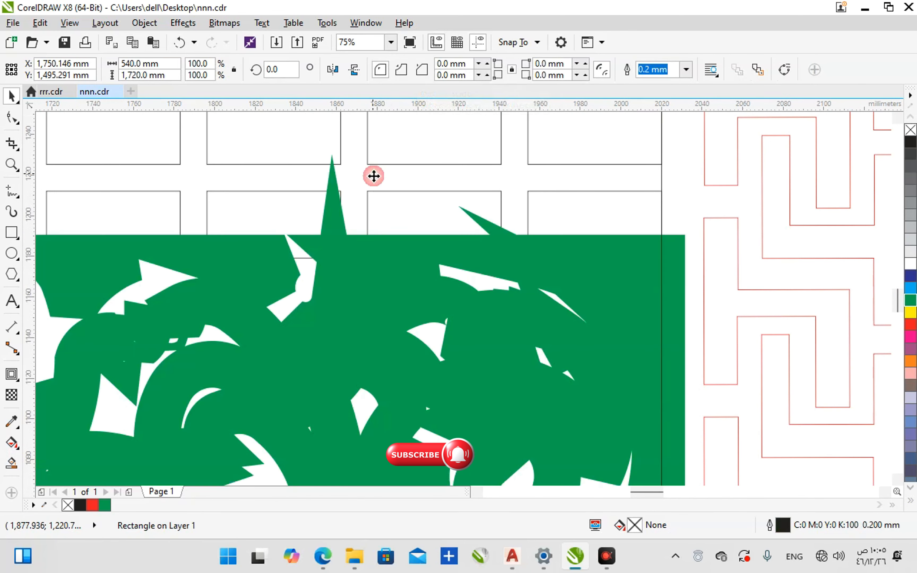
key(ctrl+z)
scroll(394, 276, down, 4)
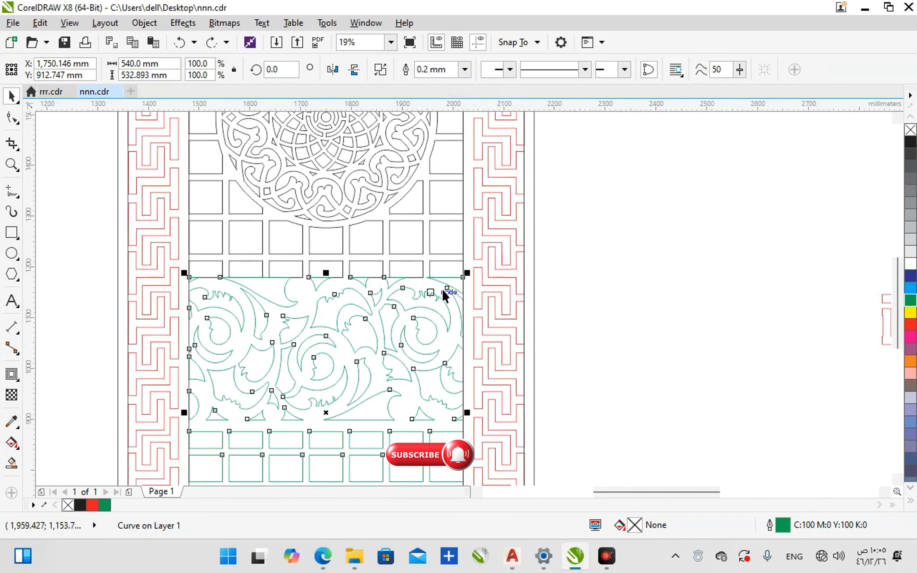
click(598, 281)
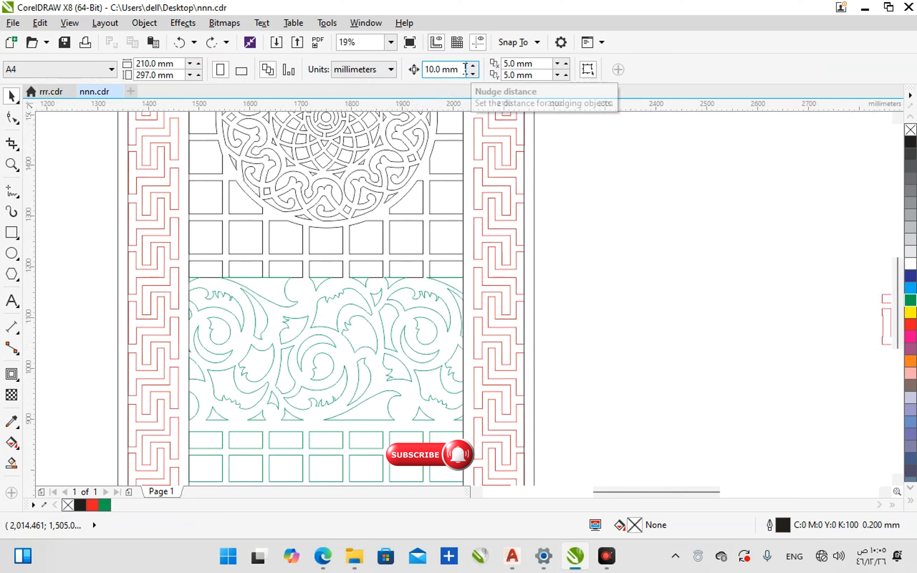
- Set the nudge distance to 23 mm and nudge the green floral-and-grid curve down once from the medallion panel
drag(460, 69, 426, 69)
text(23)
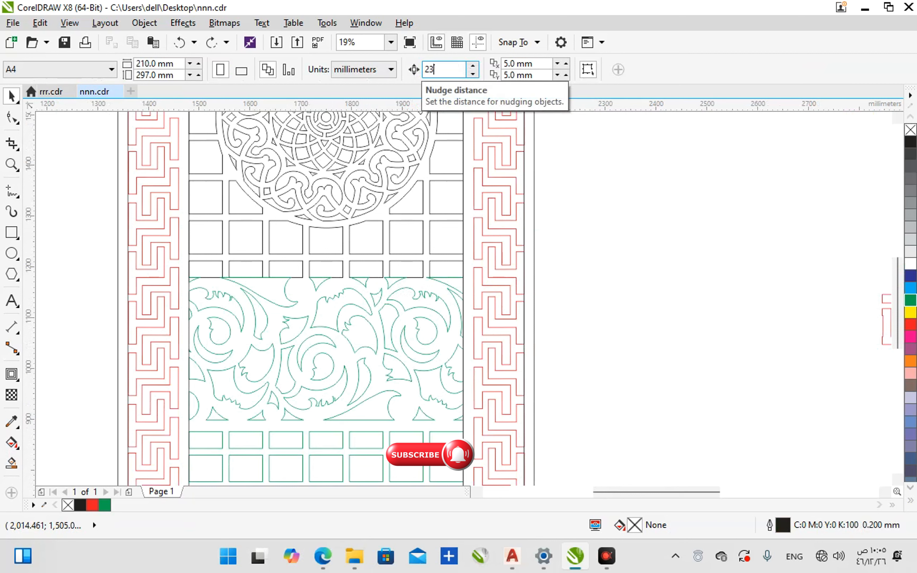
key(Return)
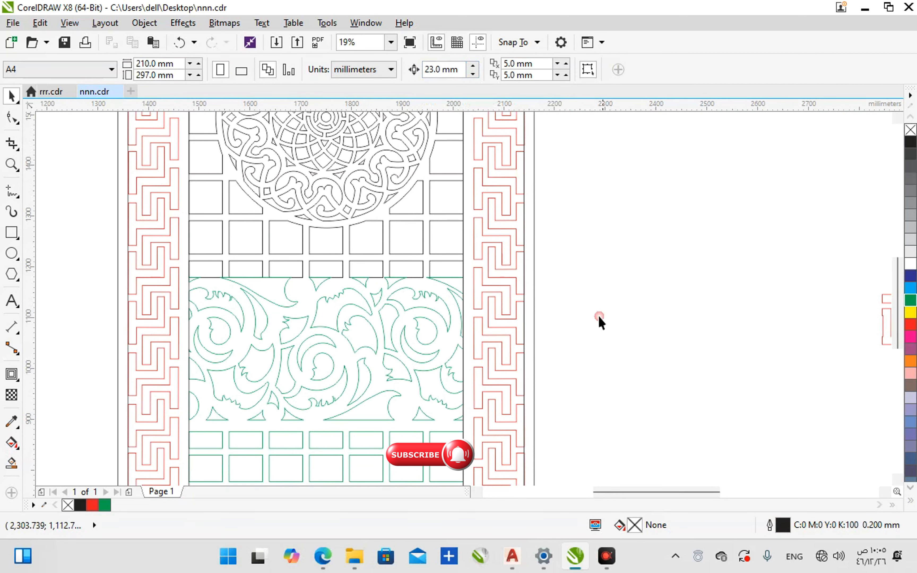
click(416, 358)
key(Escape)
click(416, 362)
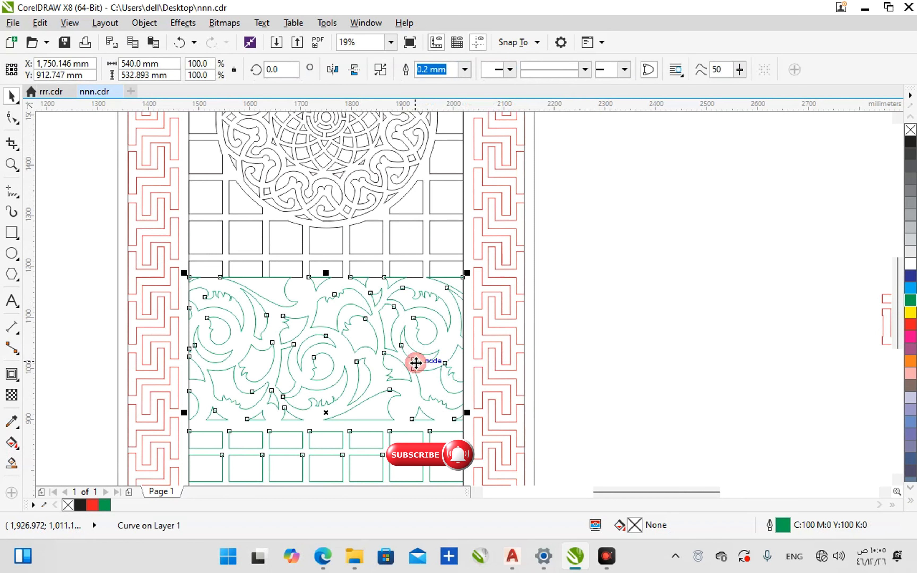
scroll(394, 334, down, 2)
key(Escape)
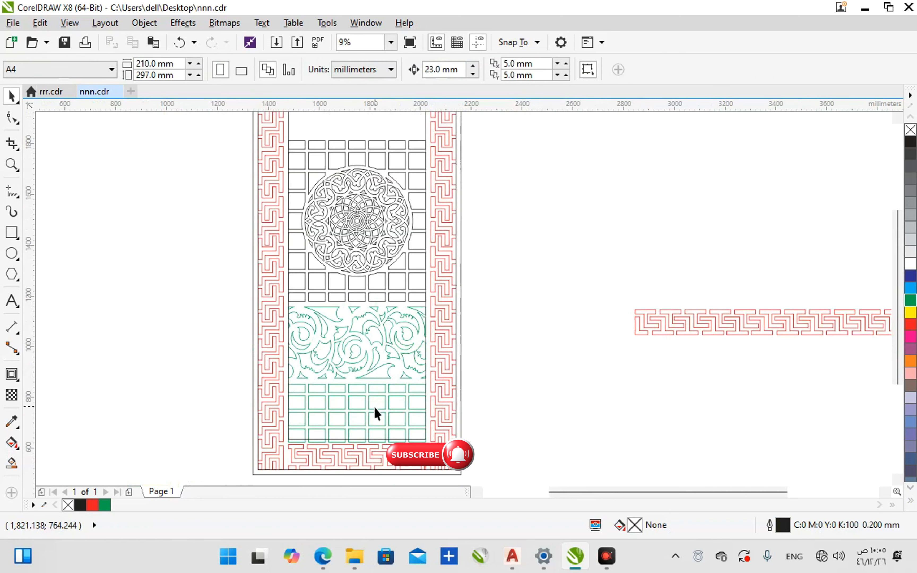
- Shorten the green floral-and-grid curve to about 520.9 mm high by raising its lower edge to the central panel's bottom line
scroll(364, 441, up, 2)
click(365, 442)
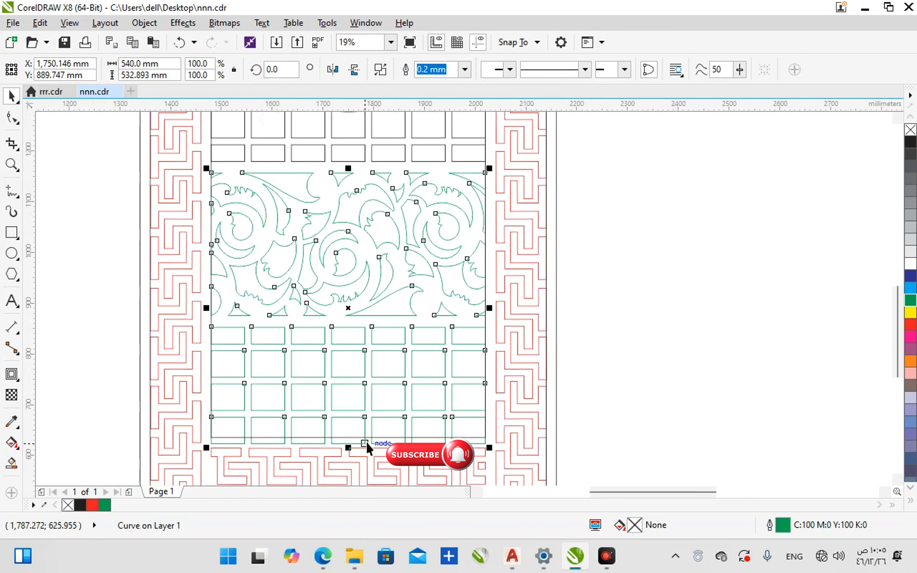
drag(348, 448, 348, 437)
scroll(358, 443, down, 2)
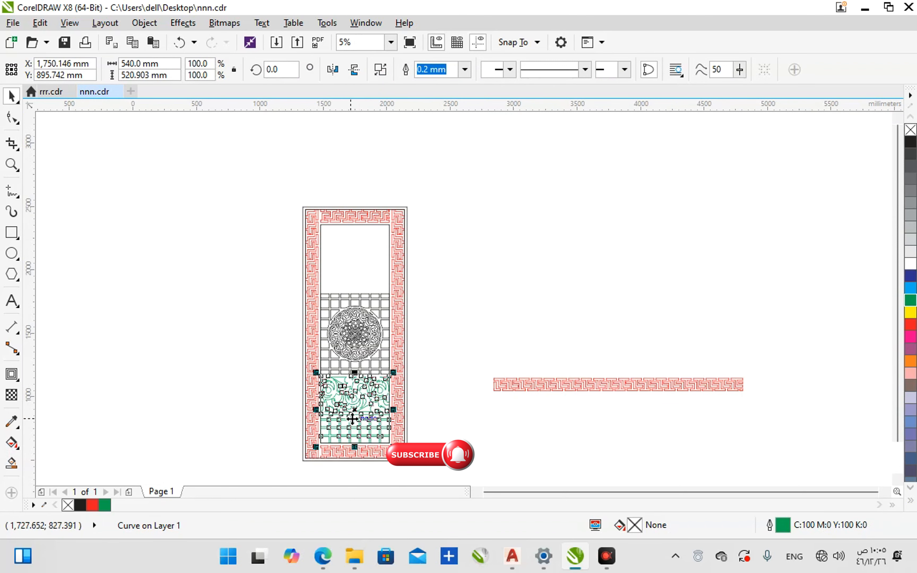
- Copy the green floral-and-grid curve straight up into the empty area above the medallion panel and mirror it vertically
ctrl+drag(354, 395, 352, 304)
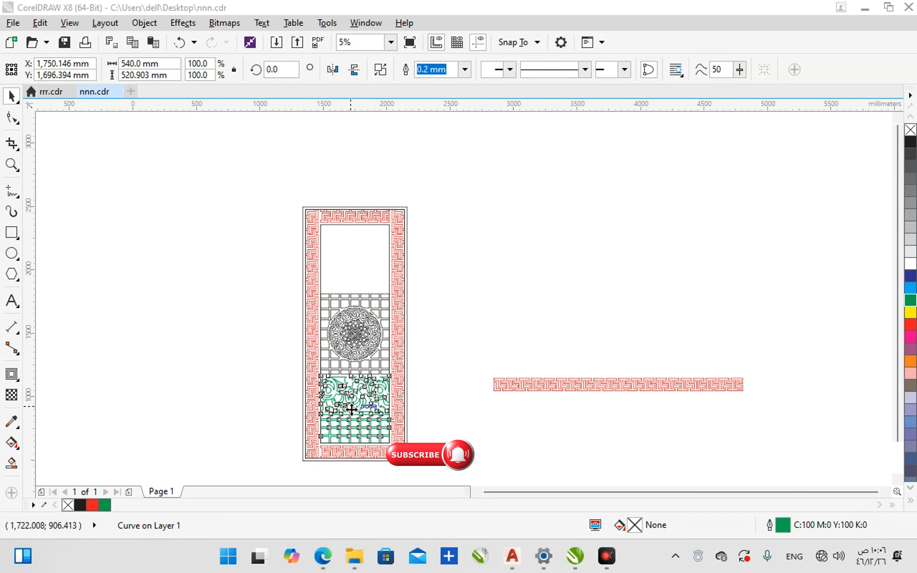
ctrl+drag(352, 410, 348, 257)
click(354, 70)
- Delete the inner guide rectangles, including the 780 by 1,960 mm one, keeping the door's outer frame
scroll(323, 272, up, 3)
click(256, 288)
click(182, 337)
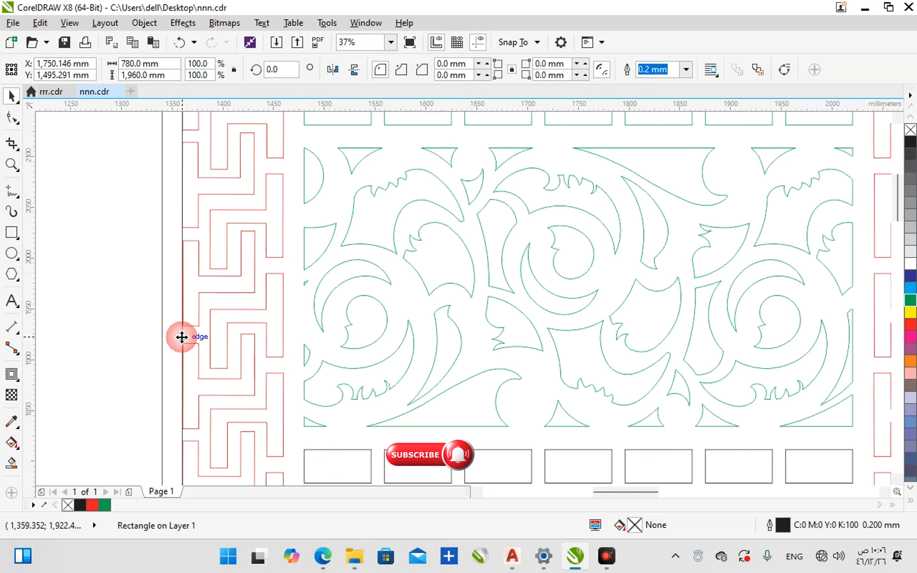
key(Delete)
- Combine the outer frame, meander borders and all central pieces of the door into one curve, and delete the leftover meander strip beside it
scroll(304, 299, down, 2)
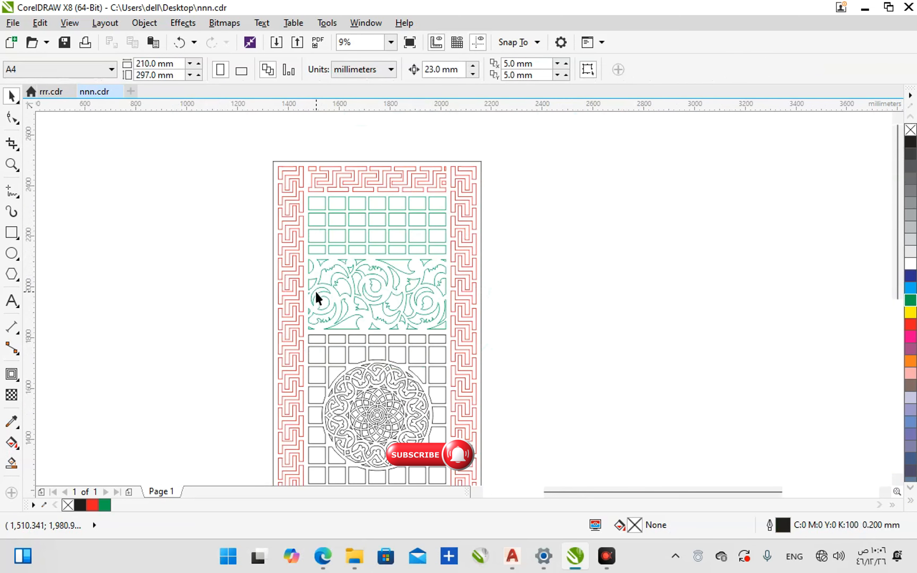
scroll(316, 292, down, 1)
scroll(387, 280, down, 2)
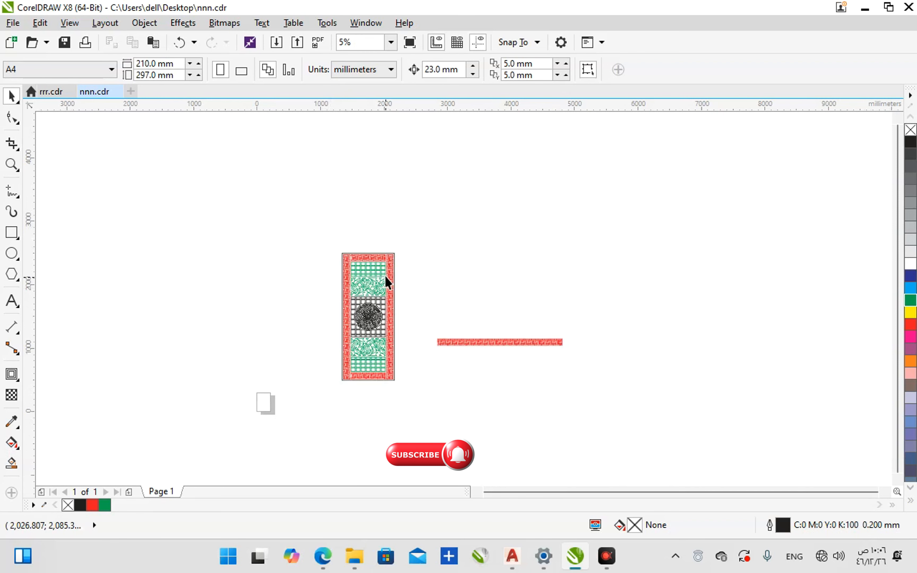
drag(400, 229, 321, 418)
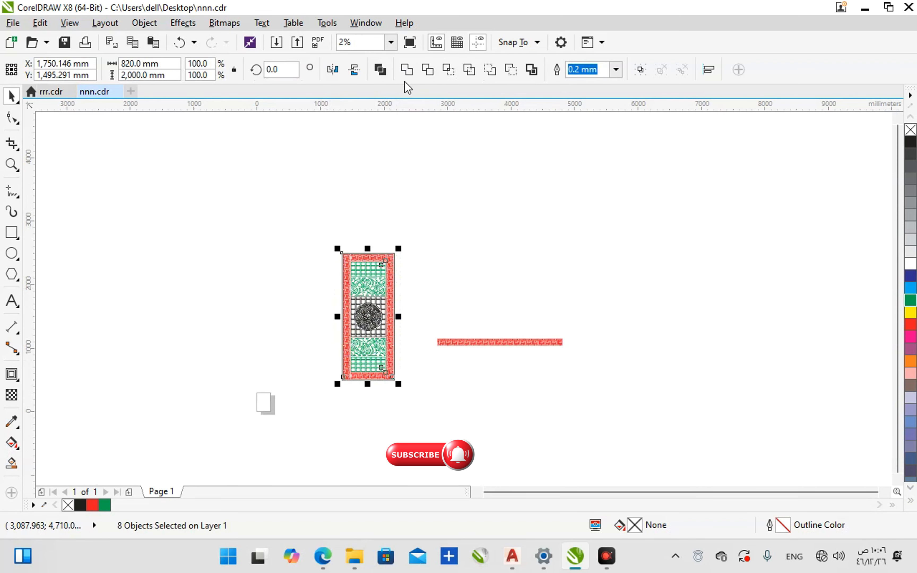
click(382, 73)
click(628, 250)
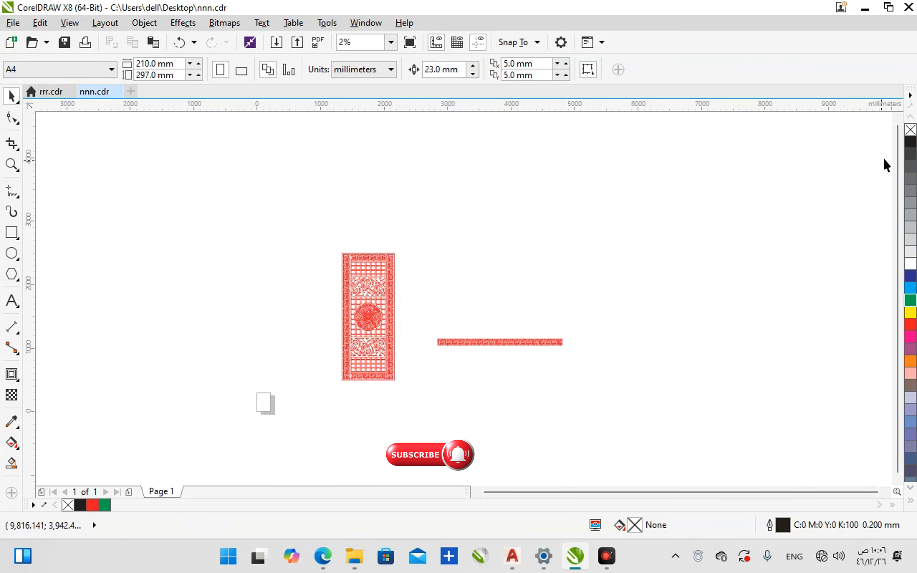
drag(501, 343, 376, 212)
key(Delete)
- Examine the combined door outline closely from bottom to top, including the meander borders, grids, floral bands and medallion
scroll(345, 402, up, 5)
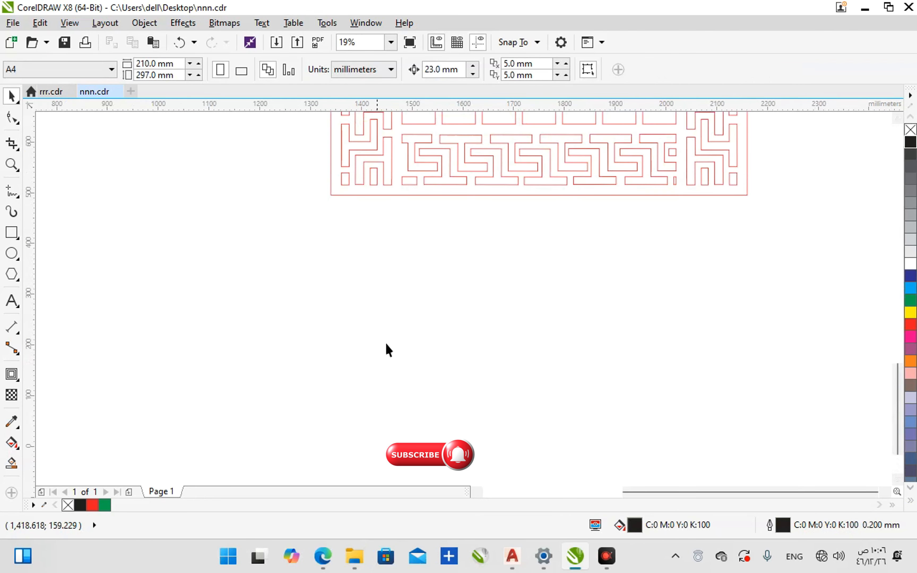
middle_drag(388, 348, 358, 396)
scroll(354, 385, down, 2)
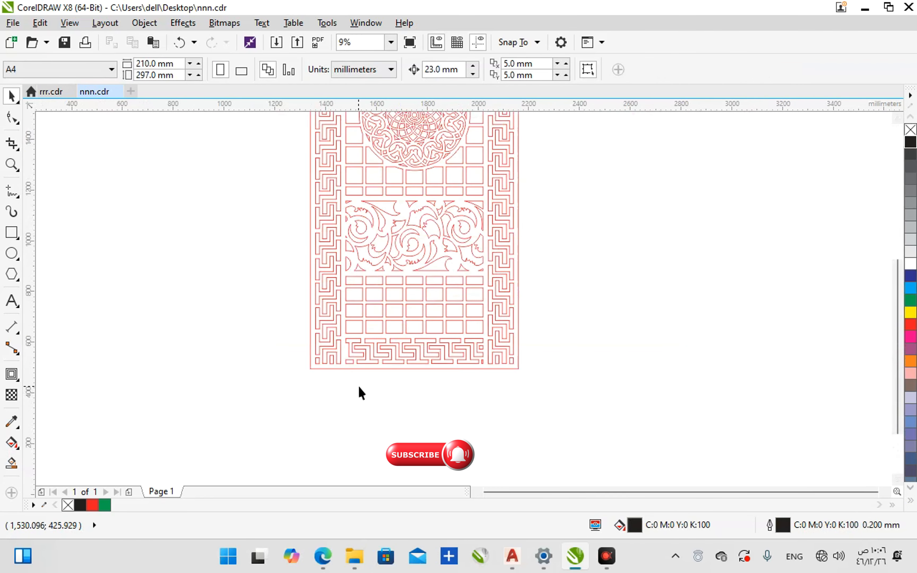
middle_drag(426, 332, 391, 385)
scroll(400, 356, down, 2)
scroll(364, 190, up, 4)
scroll(579, 321, down, 2)
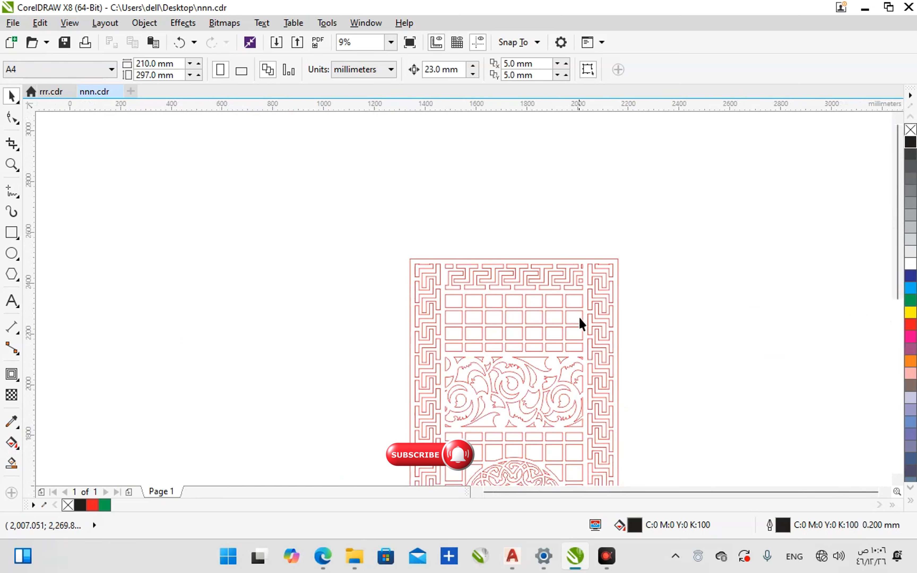
middle_drag(580, 322, 514, 265)
middle_drag(551, 424, 503, 350)
middle_drag(495, 399, 474, 279)
scroll(455, 402, down, 2)
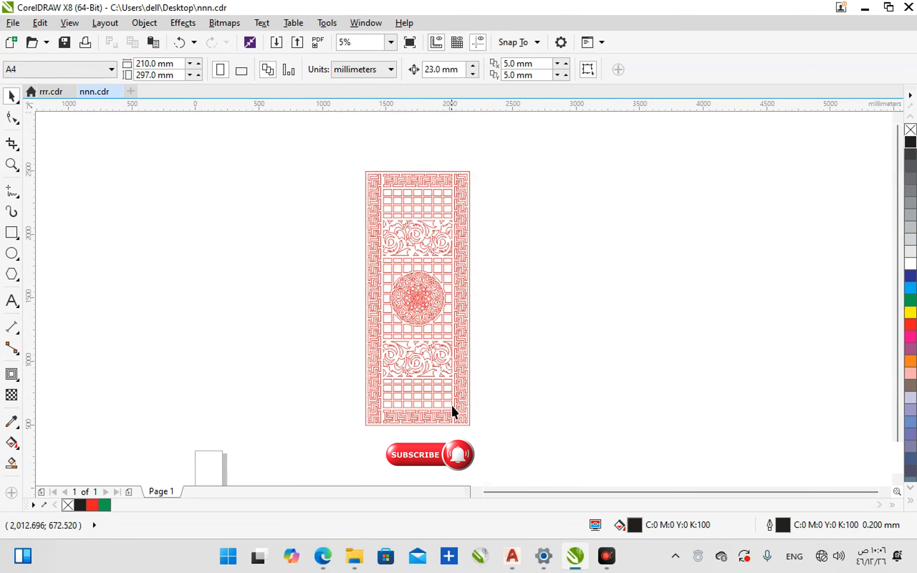
- Give the combined door curve a solid black fill and a black outline
drag(353, 148, 497, 460)
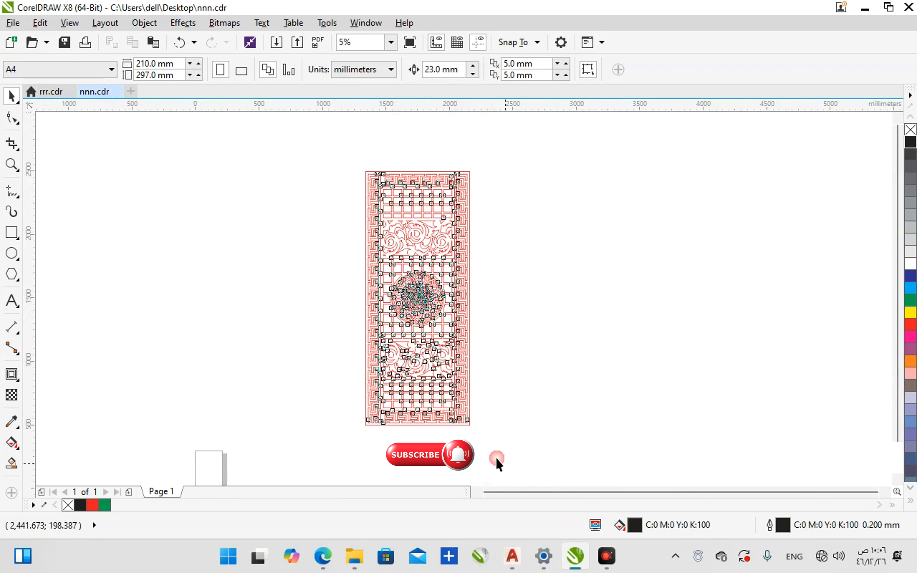
click(912, 144)
right_click(911, 142)
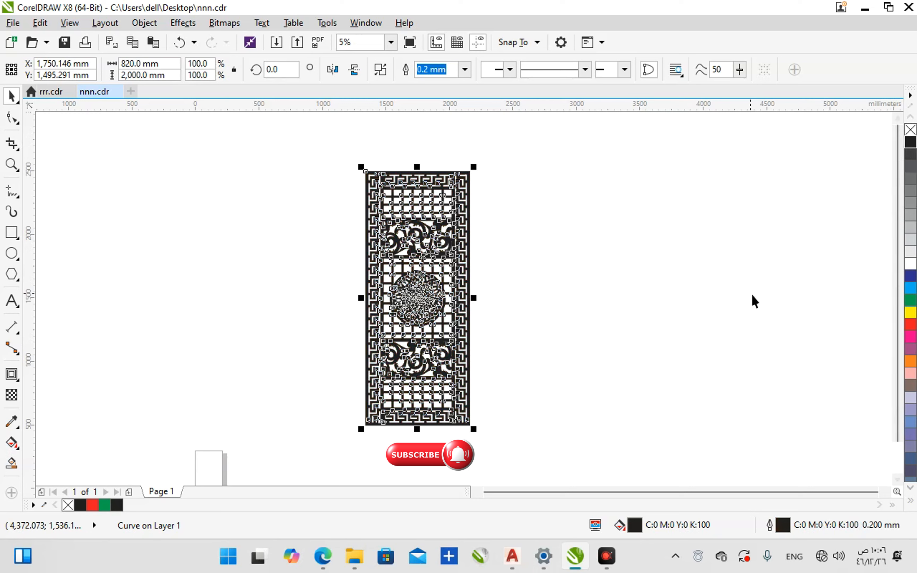